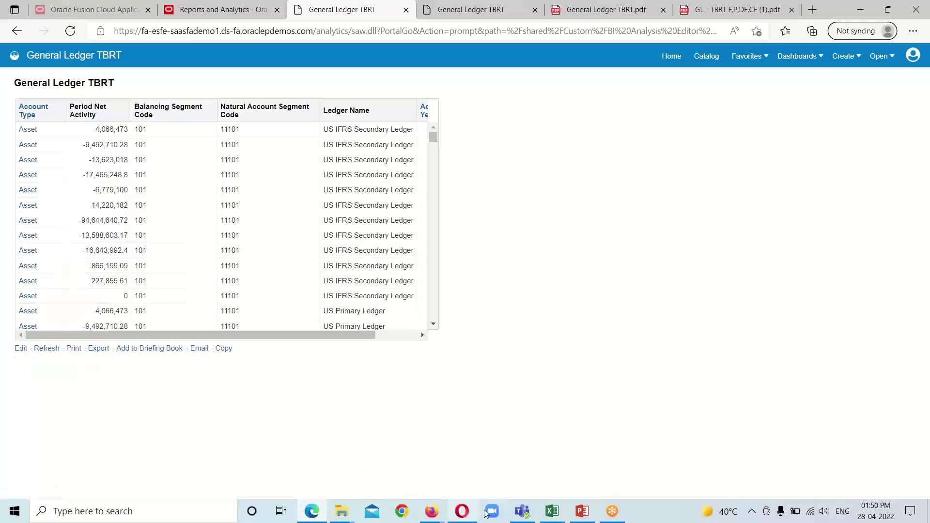
Switch to the PowerPoint presentation to review the "BI Analysis Editor" slide, and return to the General Ledger TBRT analysis in Edge
{"action": "mouse_move", "coordinate": [588, 509]}
{"action": "left_click", "coordinate": [583, 481]}
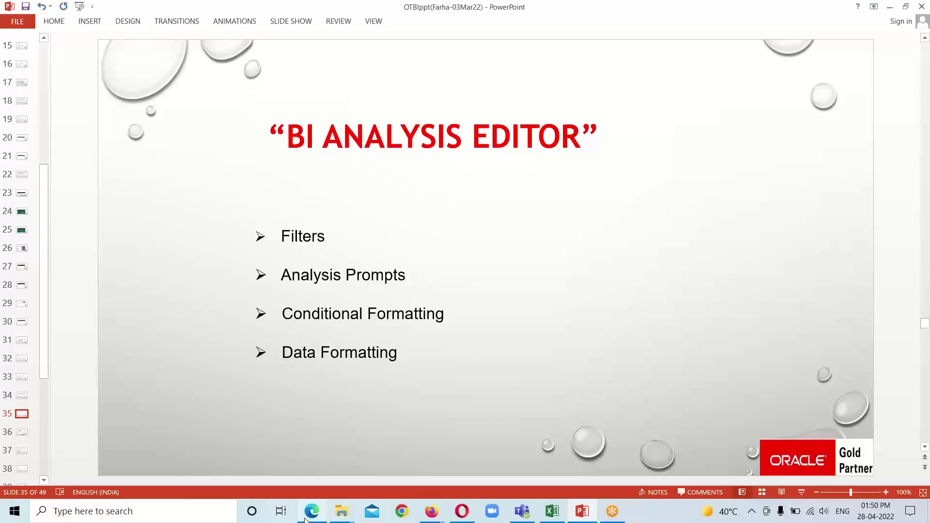
{"action": "mouse_move", "coordinate": [305, 520]}
{"action": "left_click", "coordinate": [316, 461]}
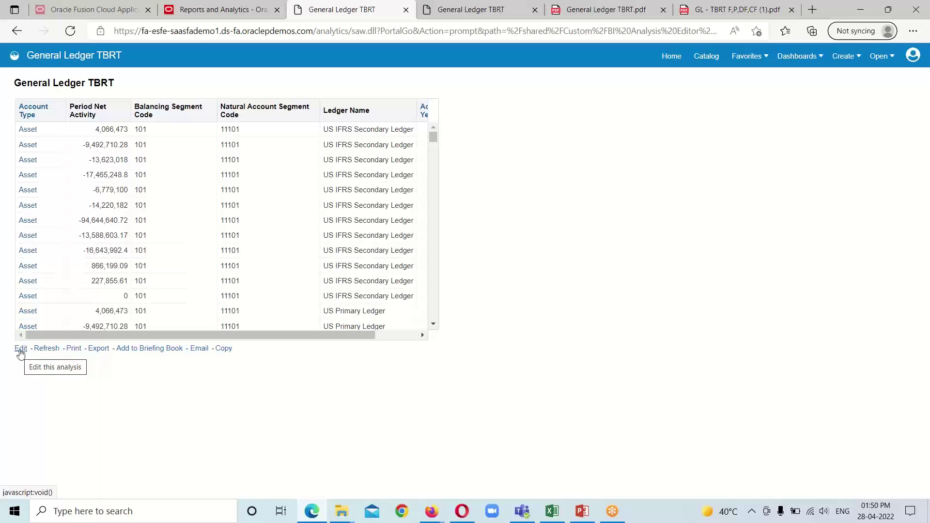
Open the General Ledger TBRT analysis for editing, leaving the current page, and display its criteria
{"action": "left_click", "coordinate": [21, 350]}
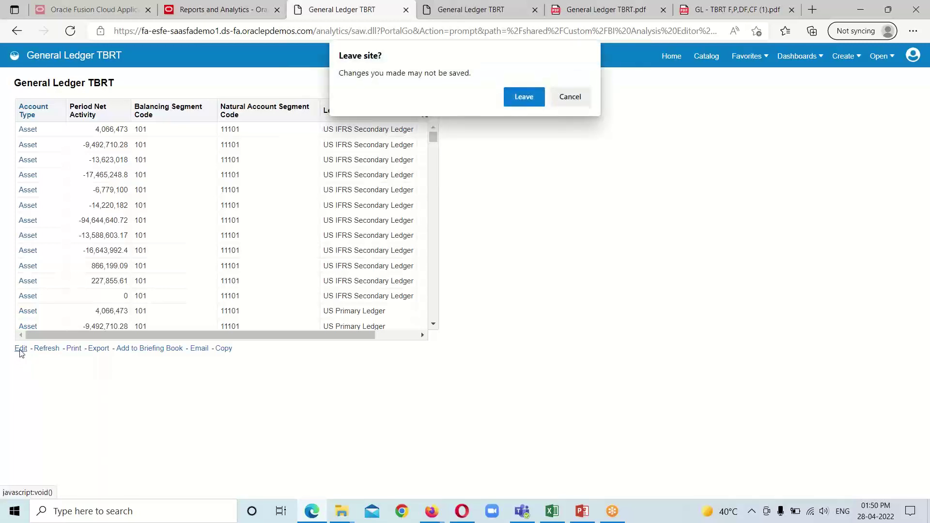
{"action": "left_click", "coordinate": [518, 97]}
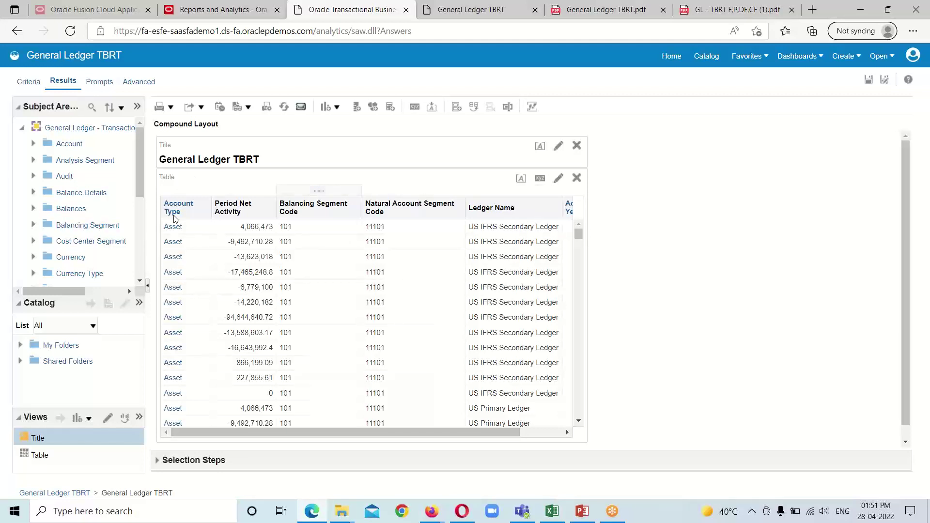
{"action": "left_click", "coordinate": [25, 86]}
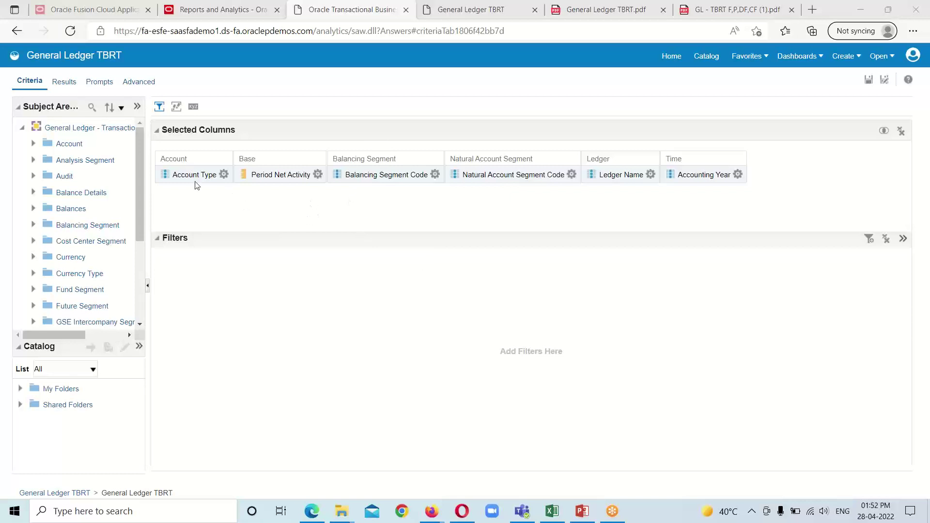
Add a filter on Ledger Name with the operator "is equal to / is in" and the value US Primary Ledger
{"action": "left_click", "coordinate": [651, 177]}
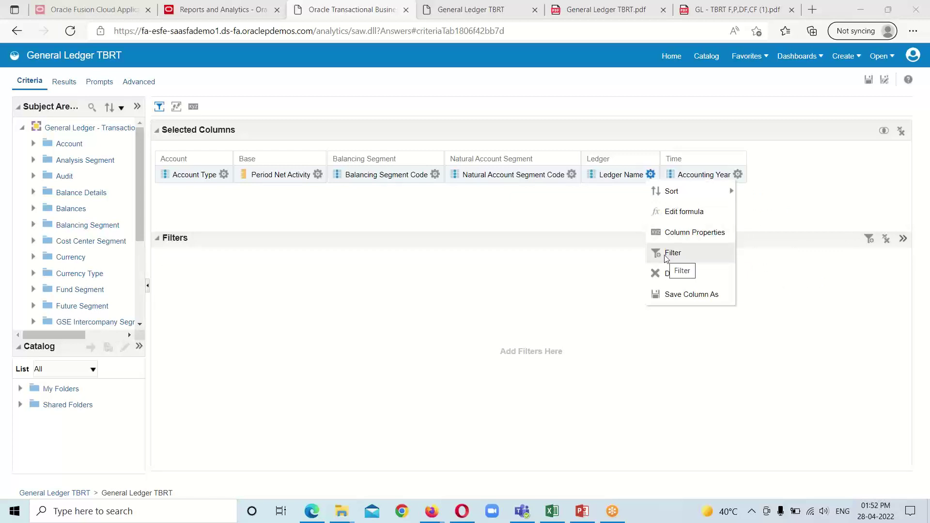
{"action": "left_click", "coordinate": [715, 255]}
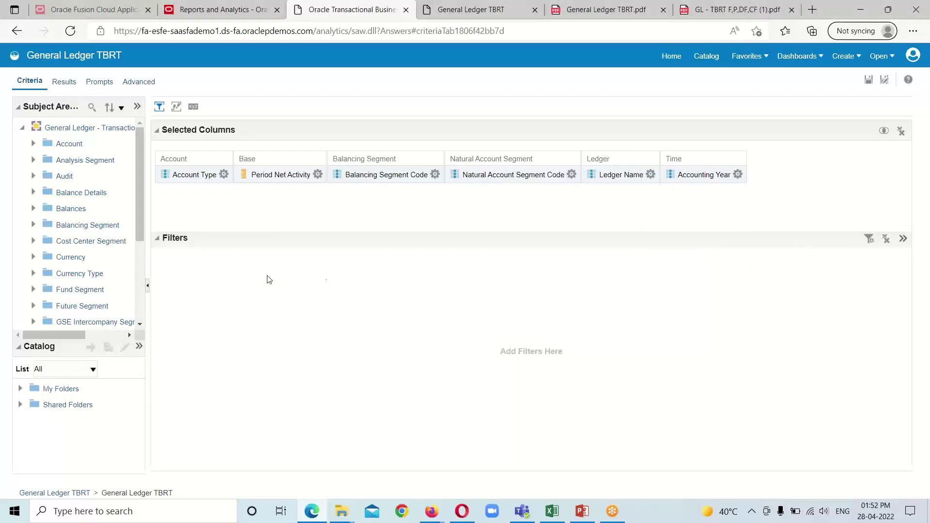
{"action": "left_click", "coordinate": [869, 240]}
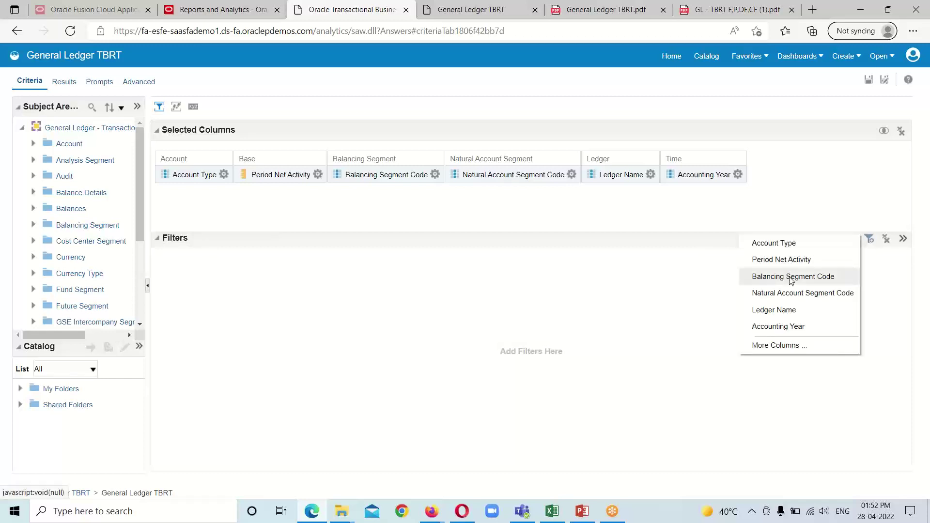
{"action": "left_click", "coordinate": [782, 314]}
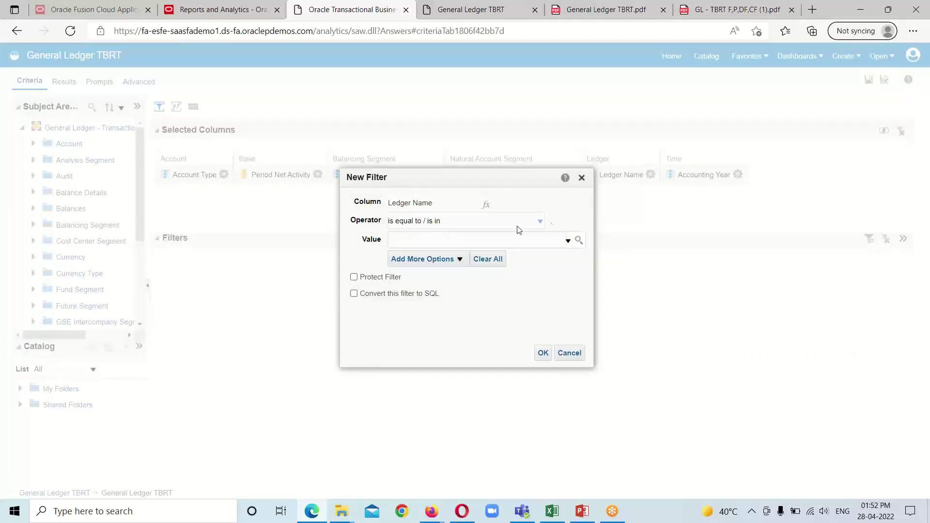
{"action": "left_click", "coordinate": [538, 222]}
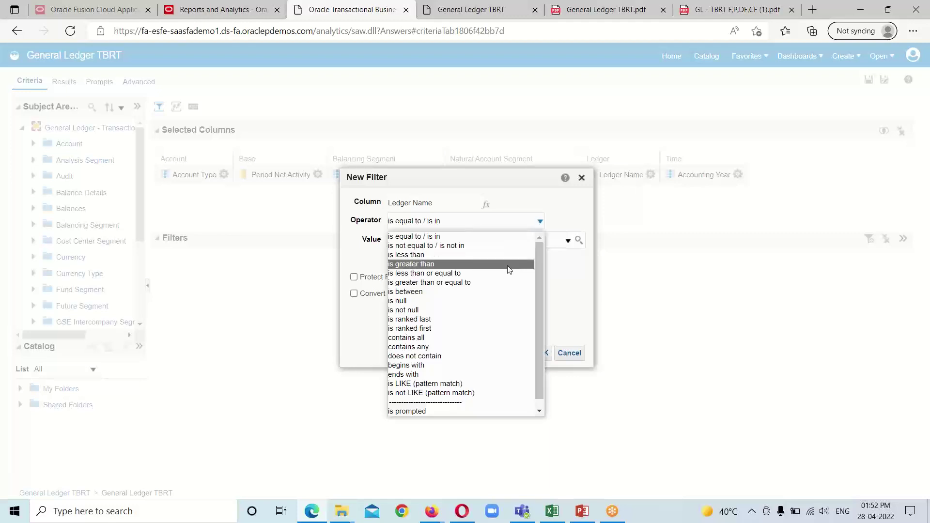
{"action": "left_click", "coordinate": [445, 238]}
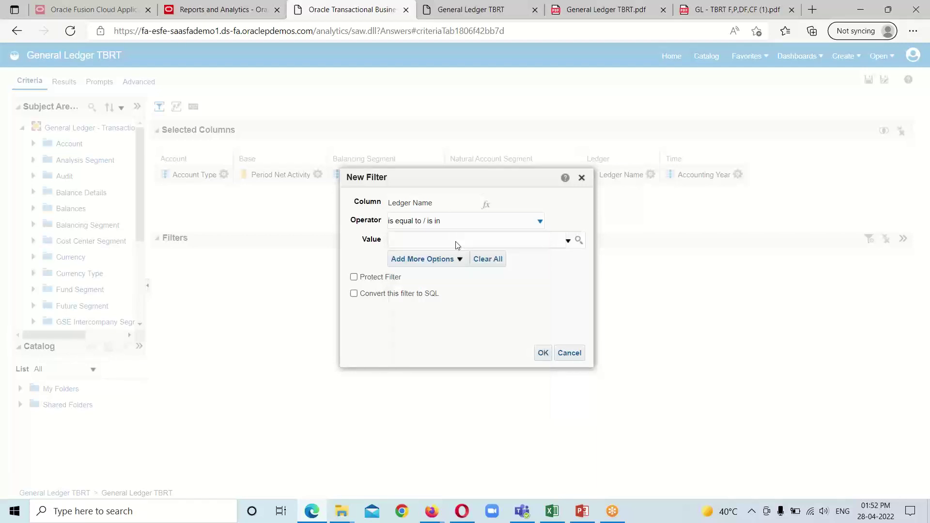
{"action": "left_click", "coordinate": [566, 240]}
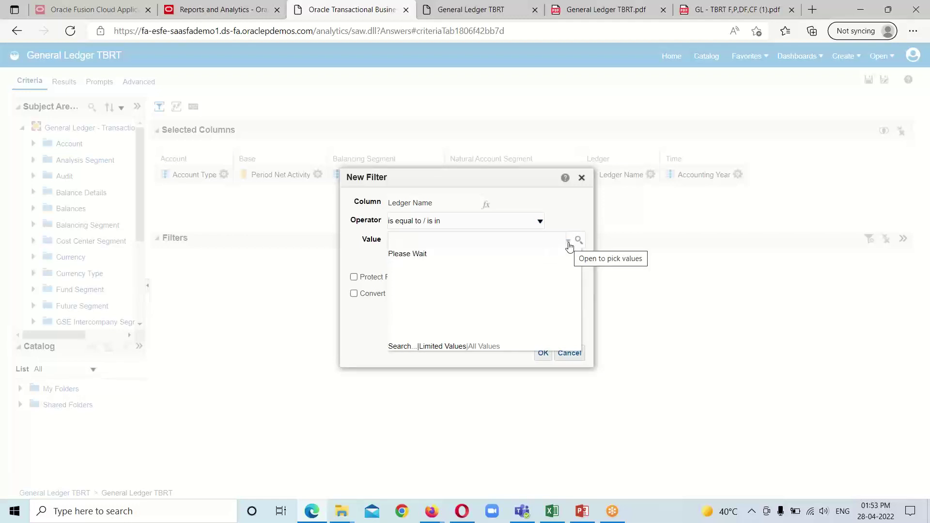
{"action": "scroll", "coordinate": [466, 285], "scroll_direction": "down", "scroll_amount": 2}
{"action": "scroll", "coordinate": [466, 284], "scroll_direction": "down", "scroll_amount": 10}
{"action": "scroll", "coordinate": [456, 298], "scroll_direction": "down", "scroll_amount": 10}
{"action": "scroll", "coordinate": [456, 304], "scroll_direction": "down", "scroll_amount": 10}
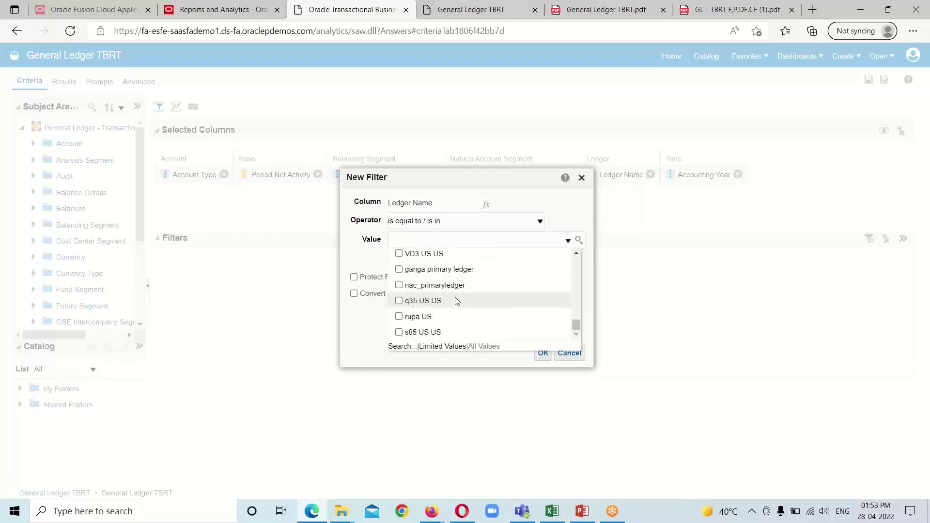
{"action": "scroll", "coordinate": [457, 301], "scroll_direction": "up", "scroll_amount": 4}
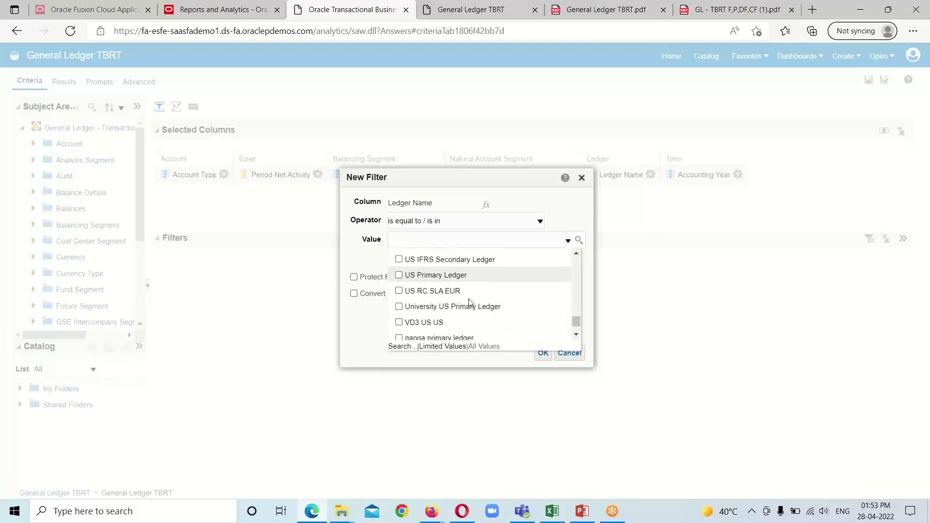
{"action": "left_click", "coordinate": [400, 275]}
{"action": "left_click", "coordinate": [543, 353]}
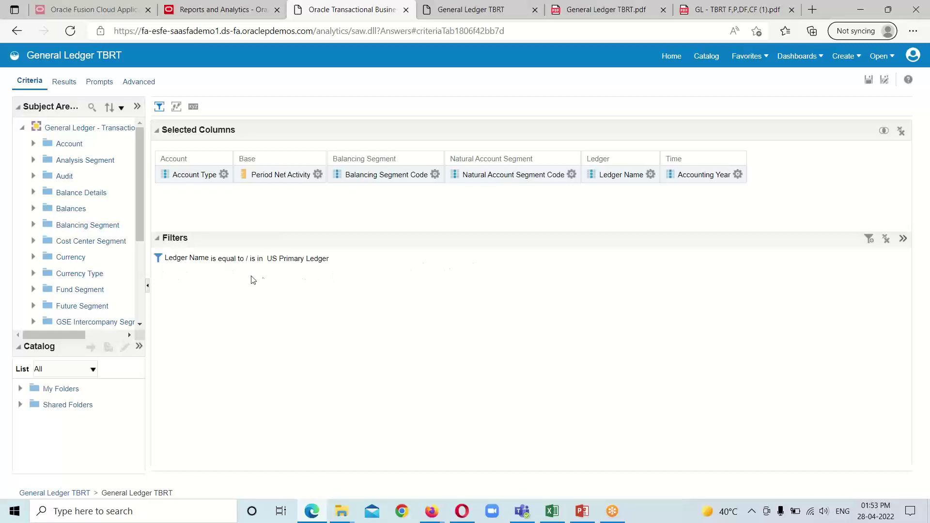
Display the analysis results and examine the Ledger Name values in the table
{"action": "left_click", "coordinate": [60, 83]}
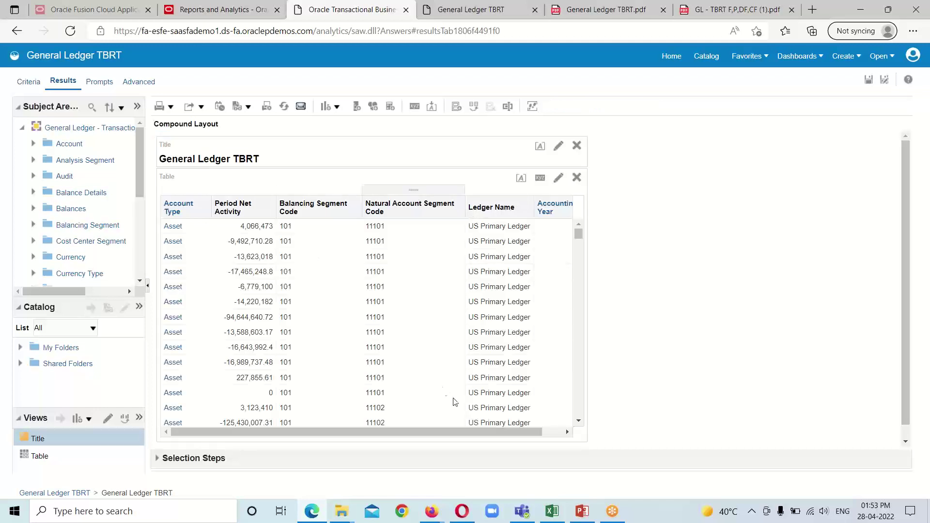
{"action": "scroll", "coordinate": [504, 339], "scroll_direction": "down", "scroll_amount": 2}
{"action": "scroll", "coordinate": [524, 240], "scroll_direction": "up", "scroll_amount": 2}
{"action": "scroll", "coordinate": [496, 335], "scroll_direction": "down", "scroll_amount": 2}
{"action": "scroll", "coordinate": [497, 335], "scroll_direction": "up", "scroll_amount": 2}
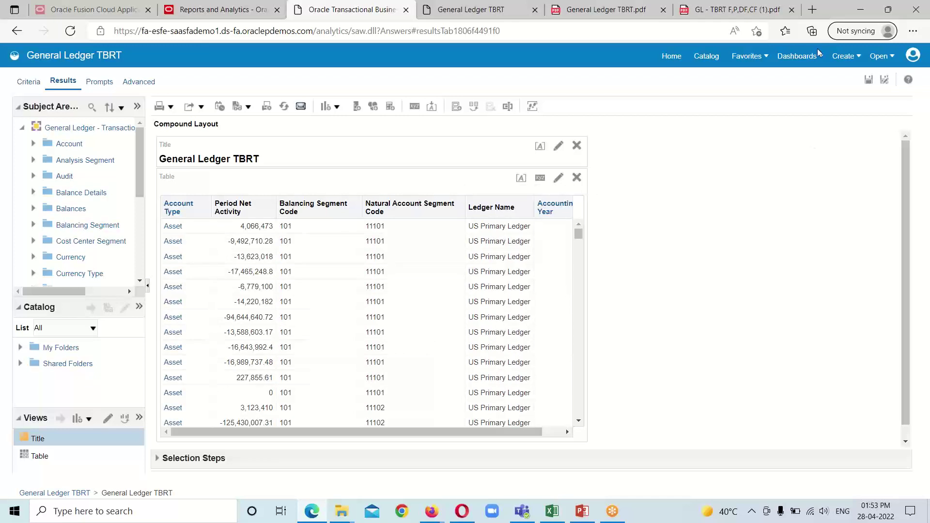
{"action": "scroll", "coordinate": [502, 291], "scroll_direction": "down", "scroll_amount": 1}
{"action": "scroll", "coordinate": [490, 298], "scroll_direction": "up", "scroll_amount": 1}
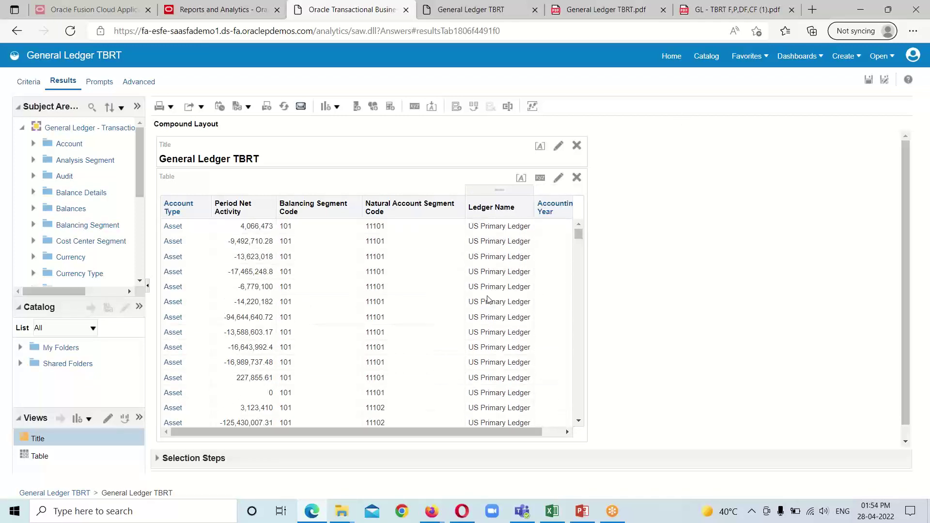
{"action": "scroll", "coordinate": [502, 303], "scroll_direction": "down", "scroll_amount": 4}
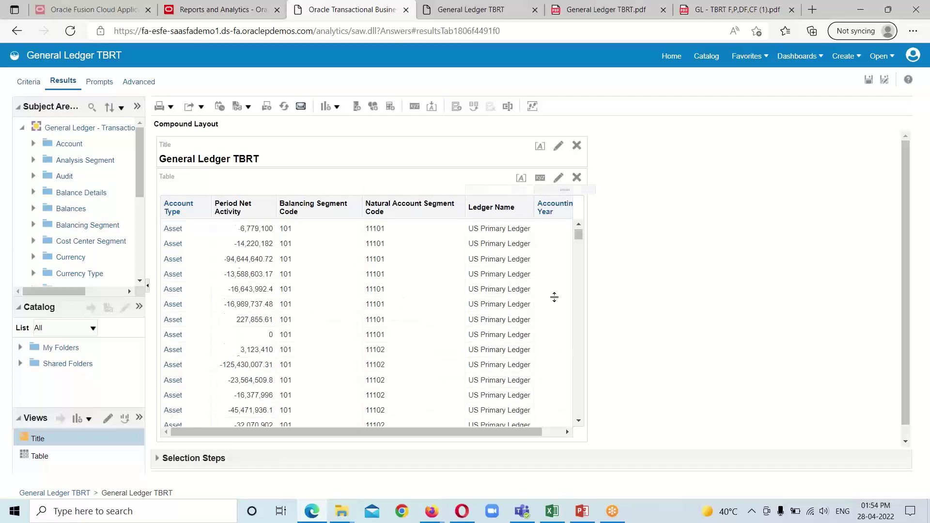
{"action": "scroll", "coordinate": [504, 303], "scroll_direction": "down", "scroll_amount": 2}
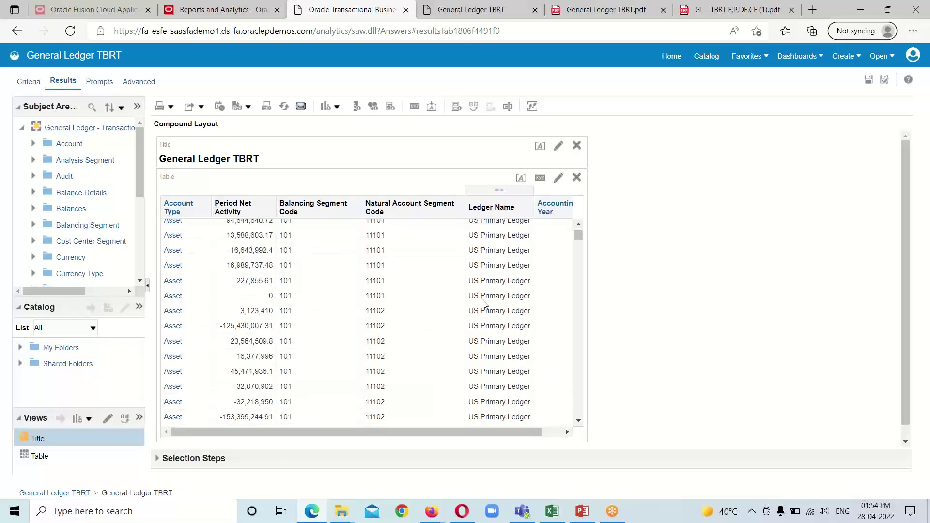
{"action": "scroll", "coordinate": [510, 299], "scroll_direction": "down", "scroll_amount": 3}
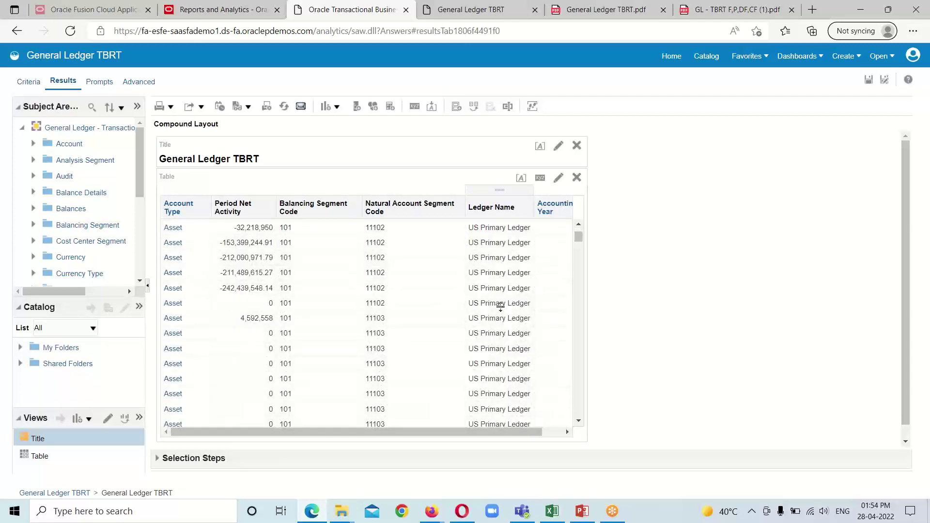
{"action": "scroll", "coordinate": [509, 318], "scroll_direction": "up", "scroll_amount": 3}
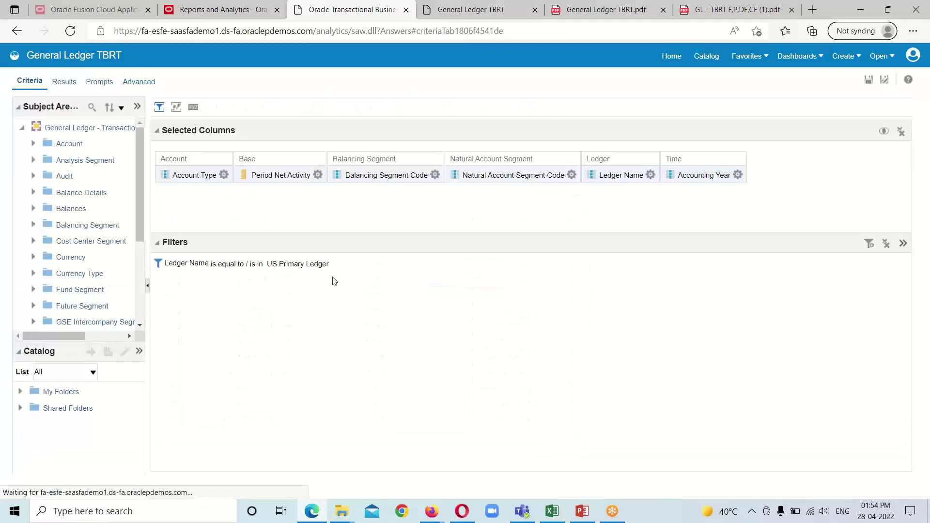
Add a filter on Accounting Year with the operator "is equal to / is in" and the value 2020
{"action": "left_click", "coordinate": [738, 175]}
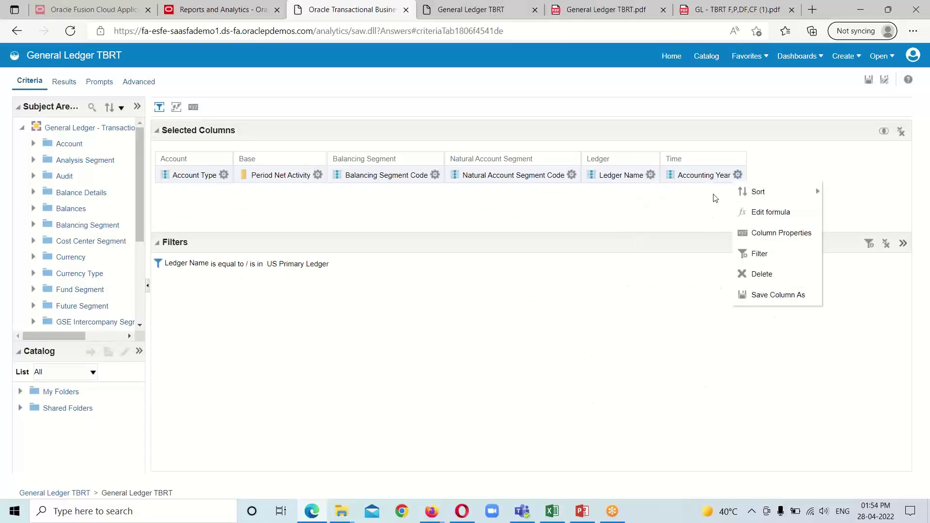
{"action": "left_click", "coordinate": [759, 254]}
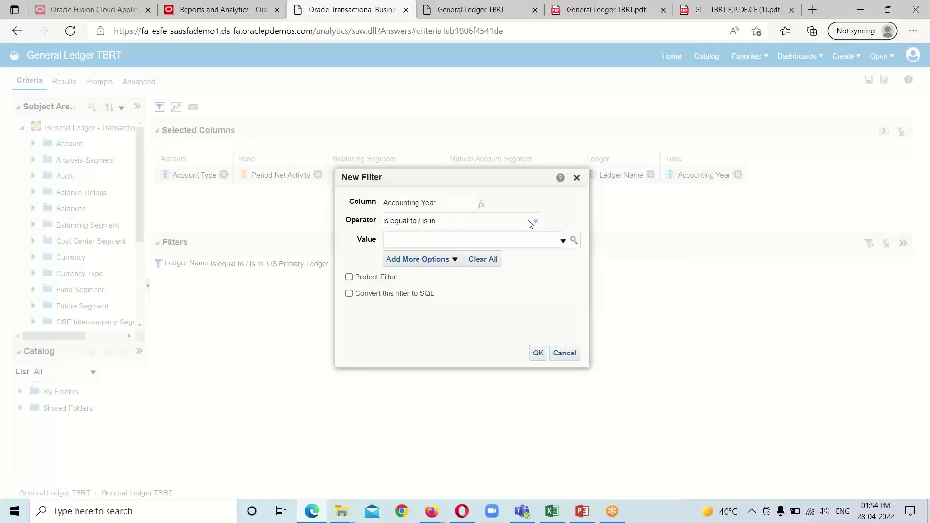
{"action": "left_click", "coordinate": [563, 242]}
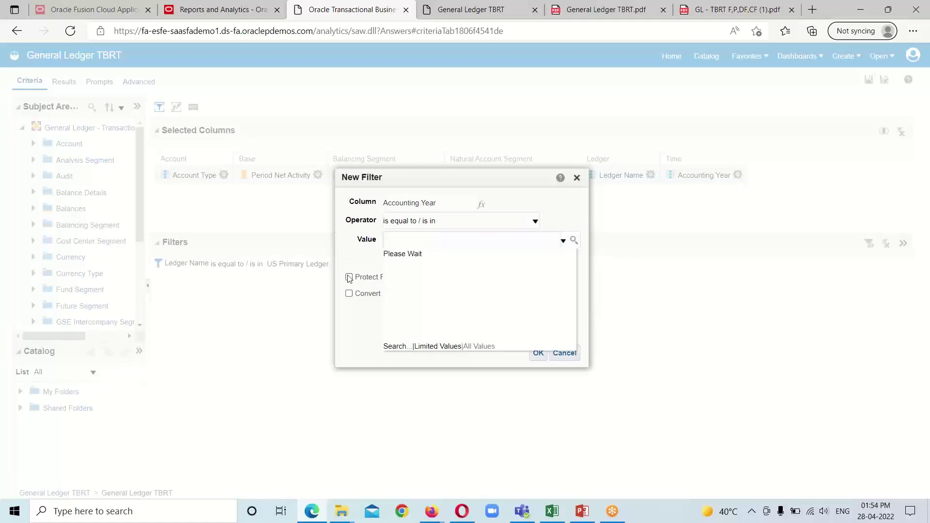
{"action": "scroll", "coordinate": [487, 285], "scroll_direction": "down", "scroll_amount": 3}
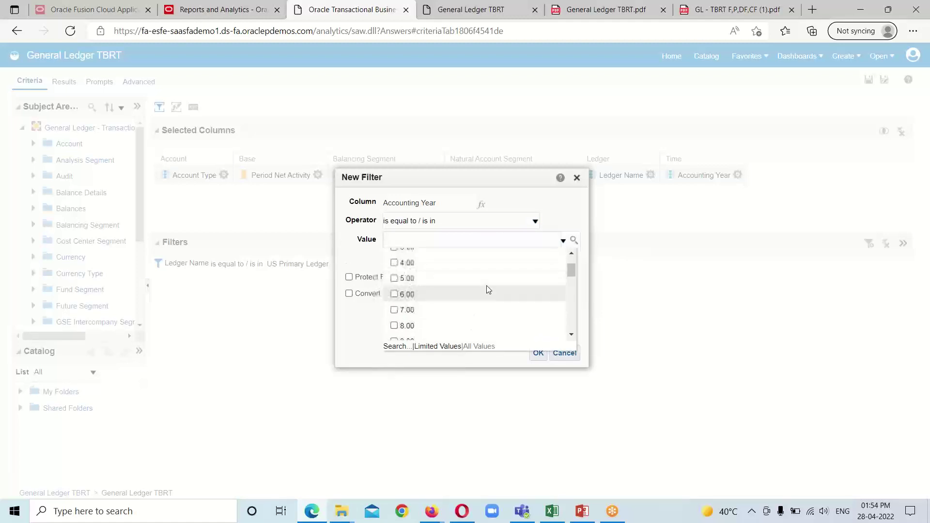
{"action": "scroll", "coordinate": [487, 291], "scroll_direction": "down", "scroll_amount": 5}
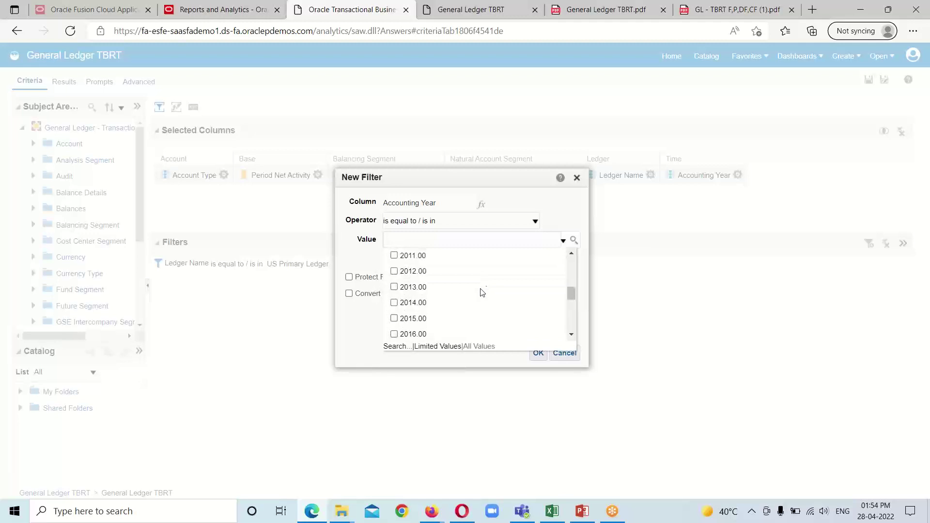
{"action": "scroll", "coordinate": [470, 299], "scroll_direction": "down", "scroll_amount": 3}
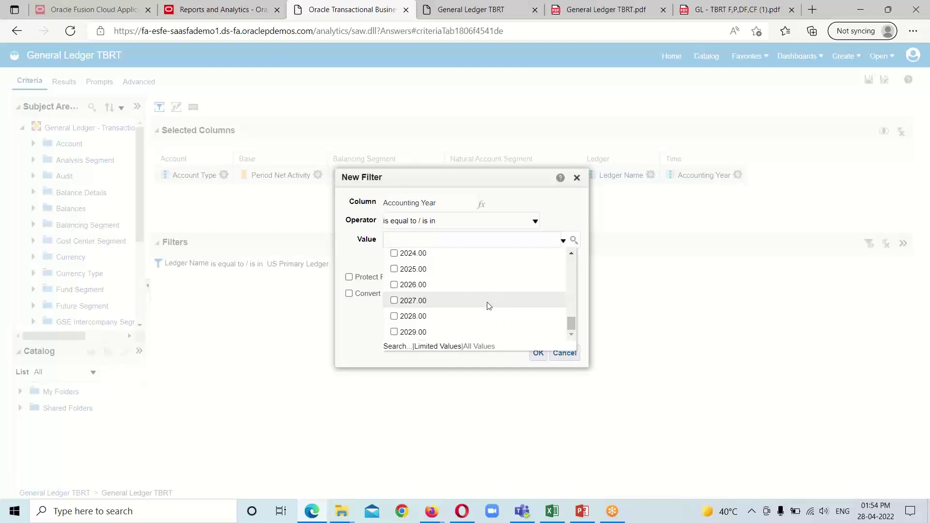
{"action": "scroll", "coordinate": [450, 316], "scroll_direction": "up", "scroll_amount": 1}
{"action": "scroll", "coordinate": [449, 316], "scroll_direction": "up", "scroll_amount": 1}
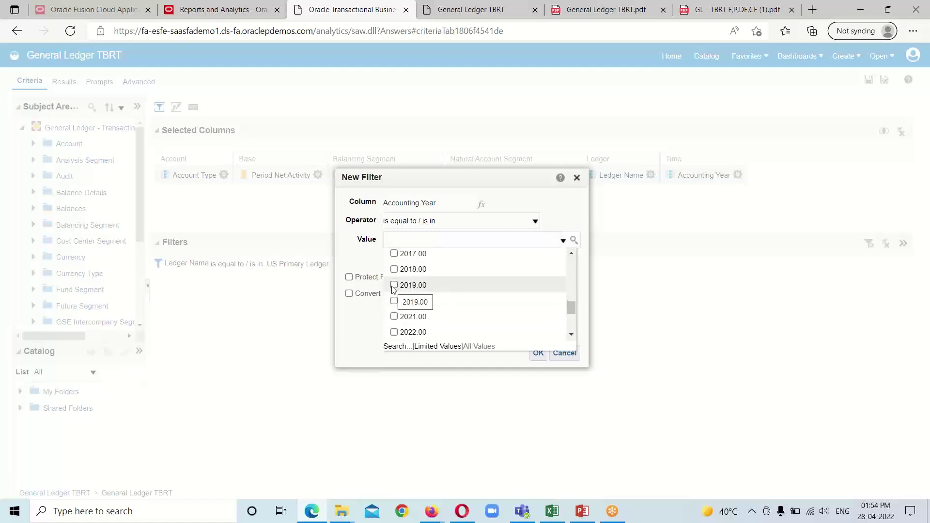
{"action": "left_click", "coordinate": [535, 354]}
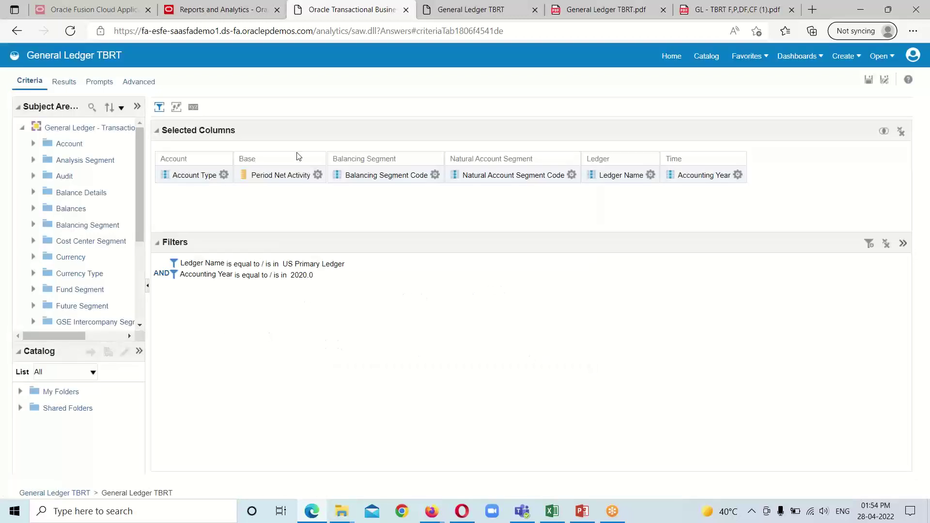
Display the results of both filters and check the Accounting Year column in the table
{"action": "left_click", "coordinate": [56, 88]}
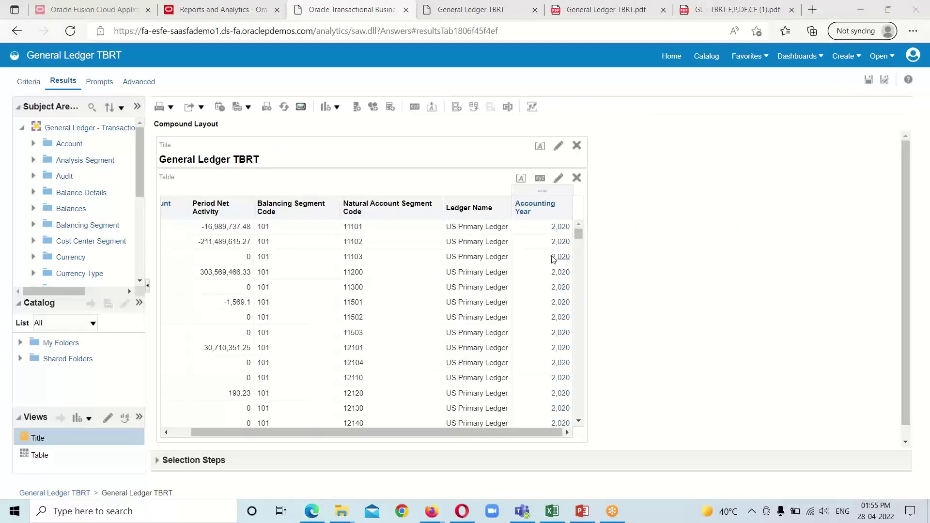
{"action": "scroll", "coordinate": [545, 339], "scroll_direction": "down", "scroll_amount": 1}
{"action": "scroll", "coordinate": [548, 334], "scroll_direction": "up", "scroll_amount": 1}
{"action": "scroll", "coordinate": [527, 262], "scroll_direction": "down", "scroll_amount": 1}
{"action": "scroll", "coordinate": [525, 276], "scroll_direction": "up", "scroll_amount": 1}
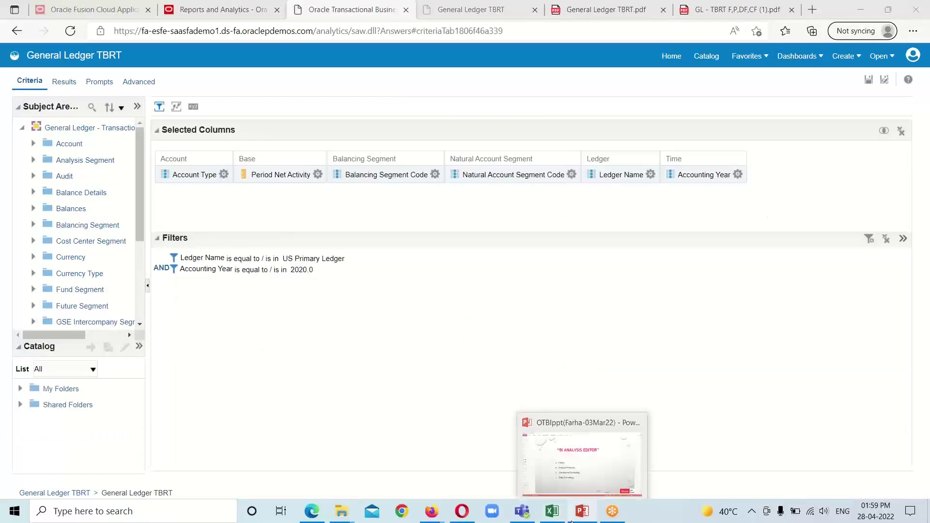
Switch to PowerPoint to check the analysis editor topics on the slide, and return to the analysis criteria in Edge
{"action": "left_click", "coordinate": [594, 470]}
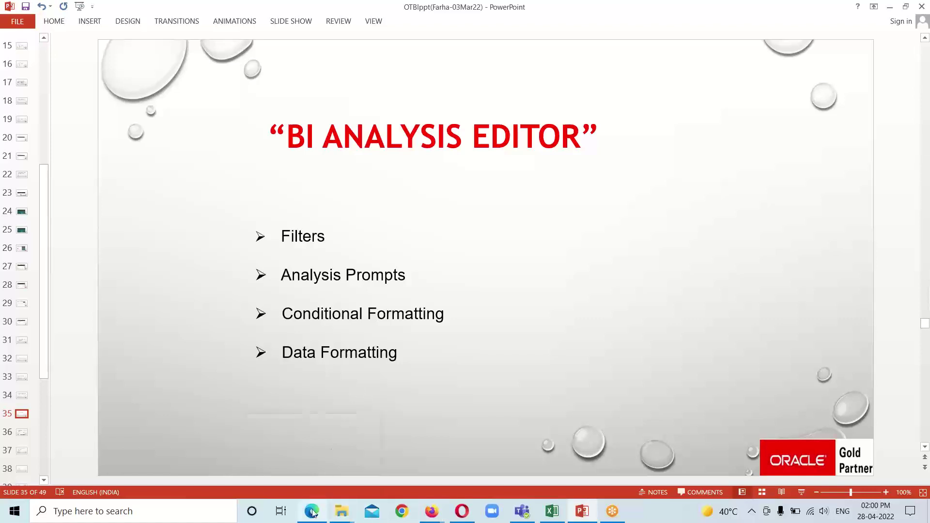
{"action": "mouse_move", "coordinate": [313, 510]}
{"action": "left_click", "coordinate": [320, 477]}
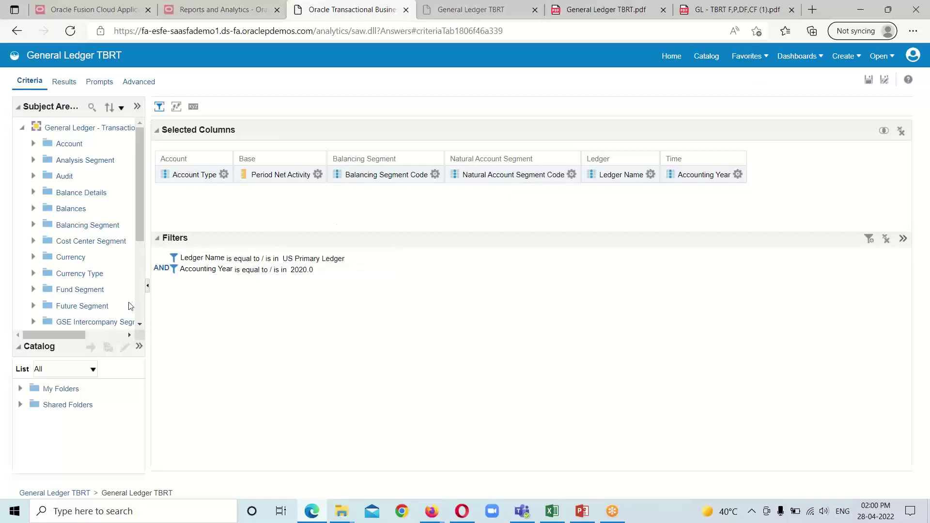
{"action": "left_click", "coordinate": [224, 174]}
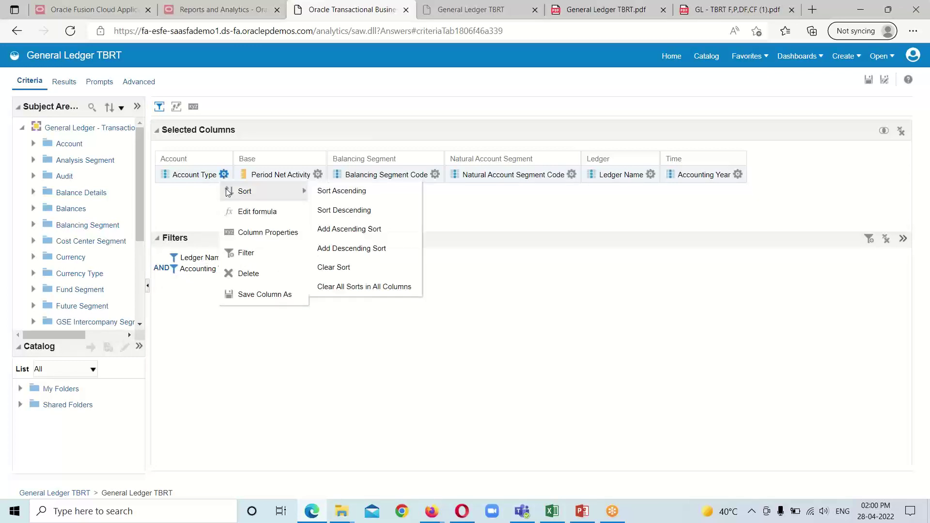
{"action": "left_click", "coordinate": [254, 233]}
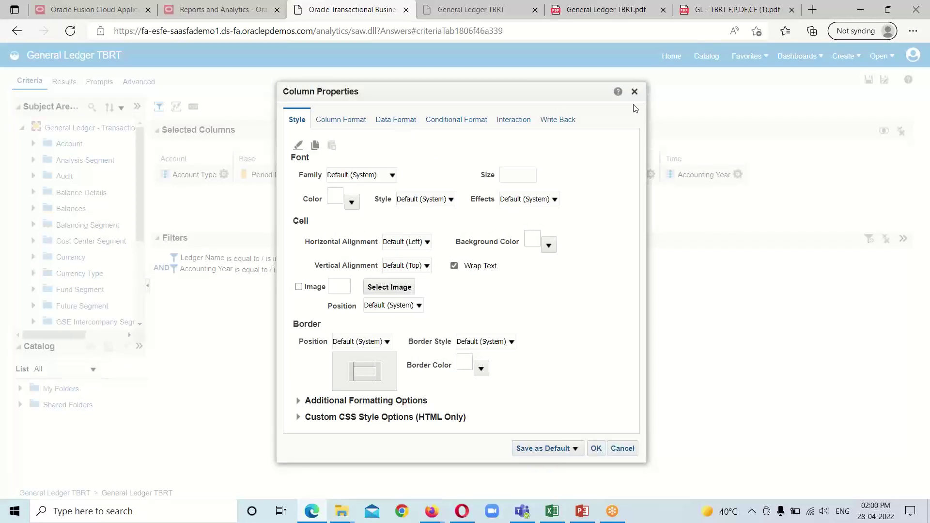
{"action": "left_click", "coordinate": [621, 449]}
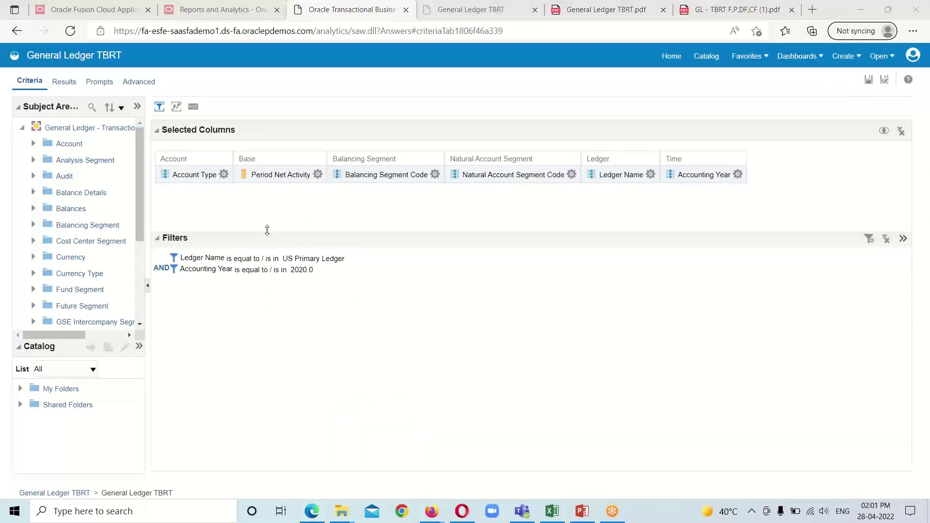
In the Account Type column's properties, set the font family to Tahoma and the size to 12
{"action": "left_click", "coordinate": [224, 175]}
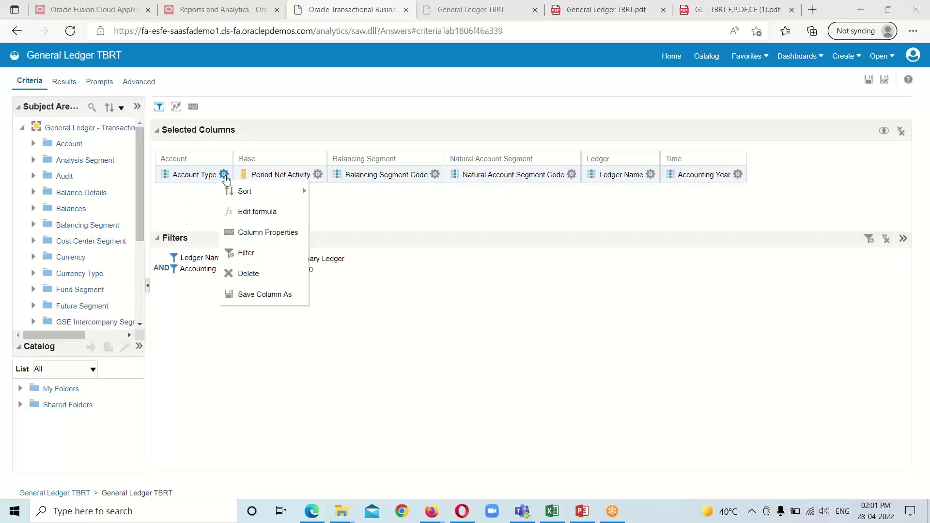
{"action": "left_click", "coordinate": [254, 237]}
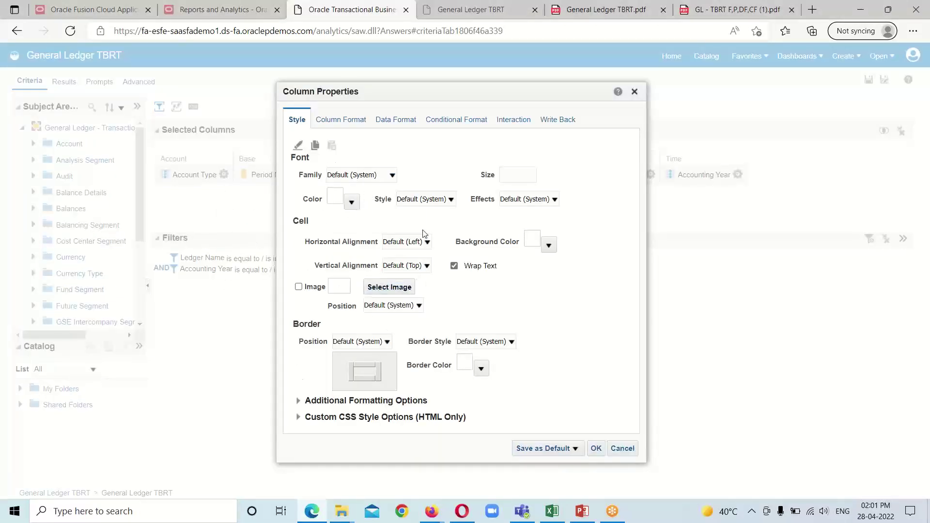
{"action": "left_click", "coordinate": [392, 177]}
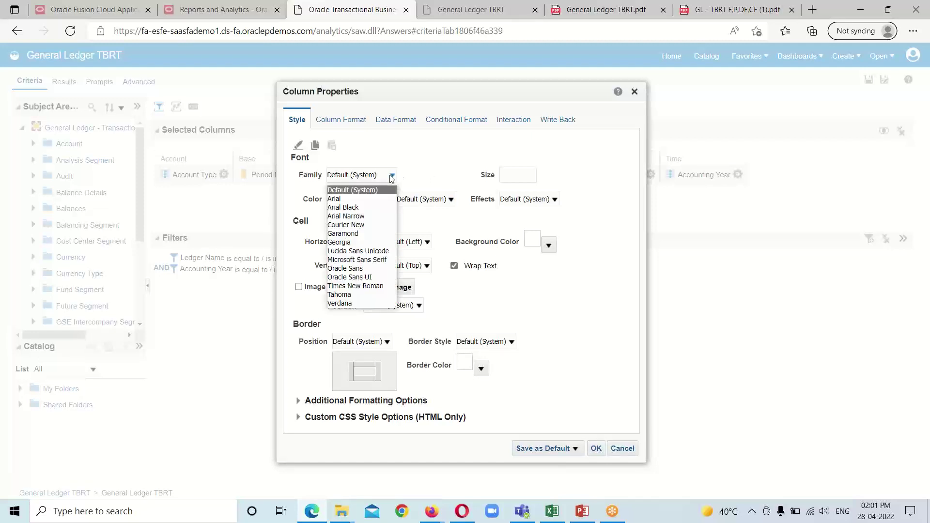
{"action": "left_click", "coordinate": [362, 297]}
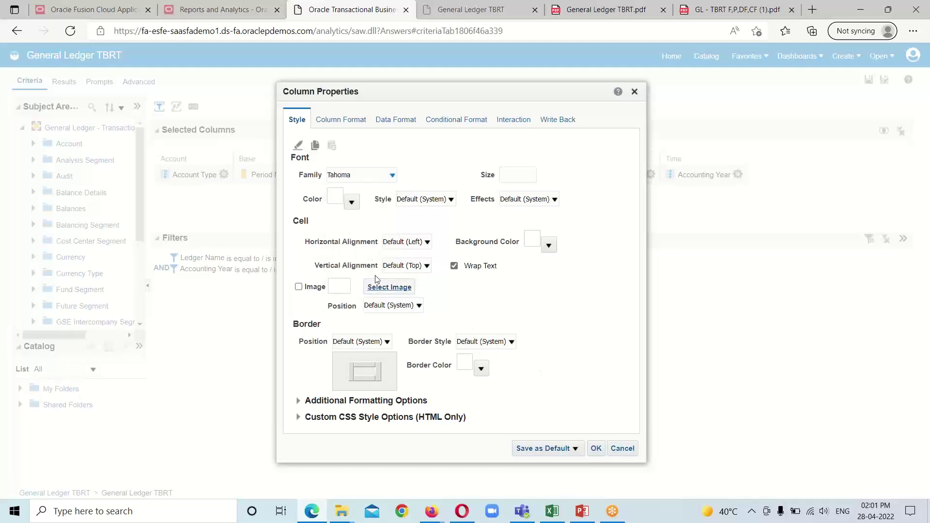
{"action": "left_click", "coordinate": [513, 181]}
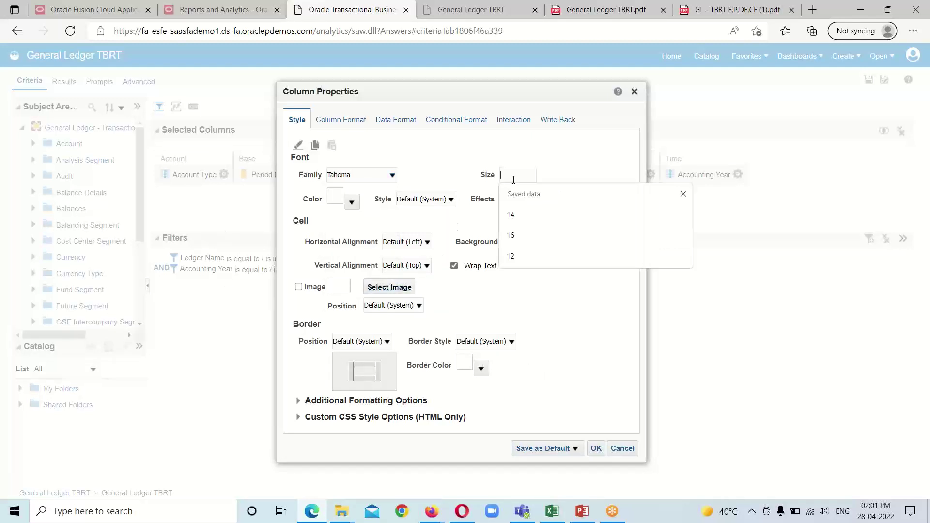
{"action": "left_click", "coordinate": [518, 255]}
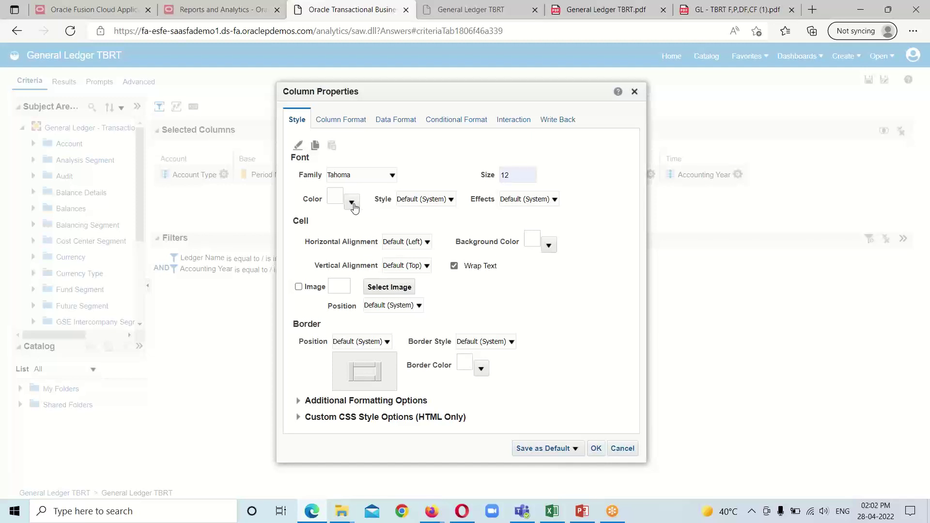
Make the Account Type column's font style bold, copy its cell format and apply the column properties
{"action": "left_click", "coordinate": [329, 204]}
{"action": "left_click", "coordinate": [463, 357]}
{"action": "left_click", "coordinate": [452, 200]}
{"action": "left_click", "coordinate": [406, 235]}
{"action": "left_click", "coordinate": [315, 148]}
{"action": "left_click", "coordinate": [592, 451]}
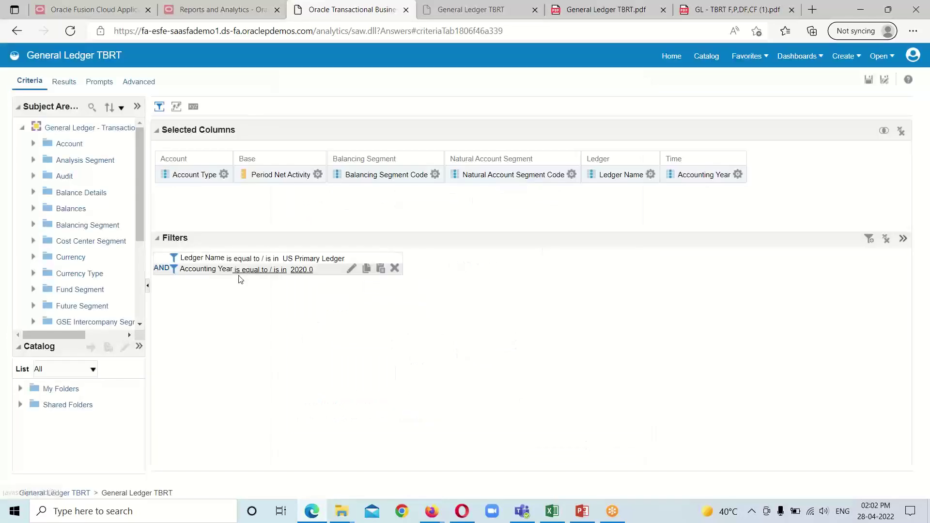
Paste the copied cell format into the Period Net Activity column's style properties and apply it
{"action": "left_click", "coordinate": [318, 175]}
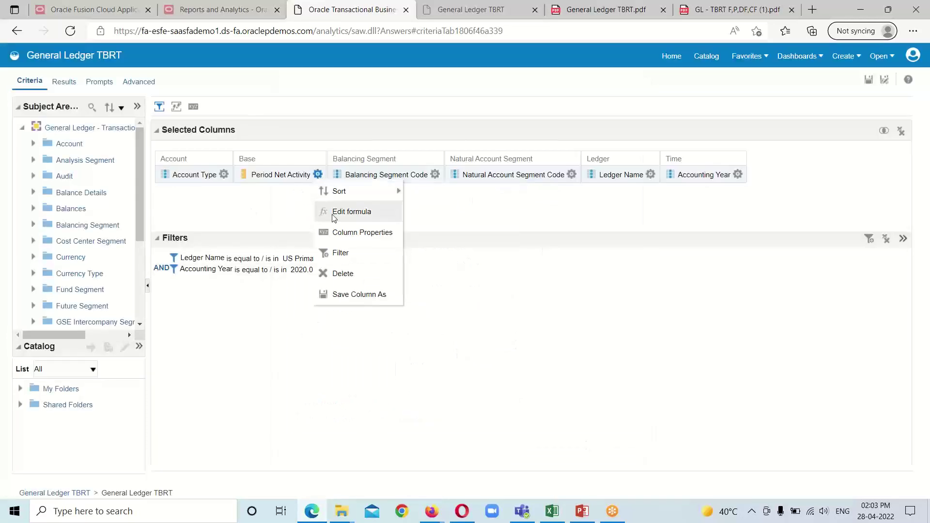
{"action": "left_click", "coordinate": [337, 233]}
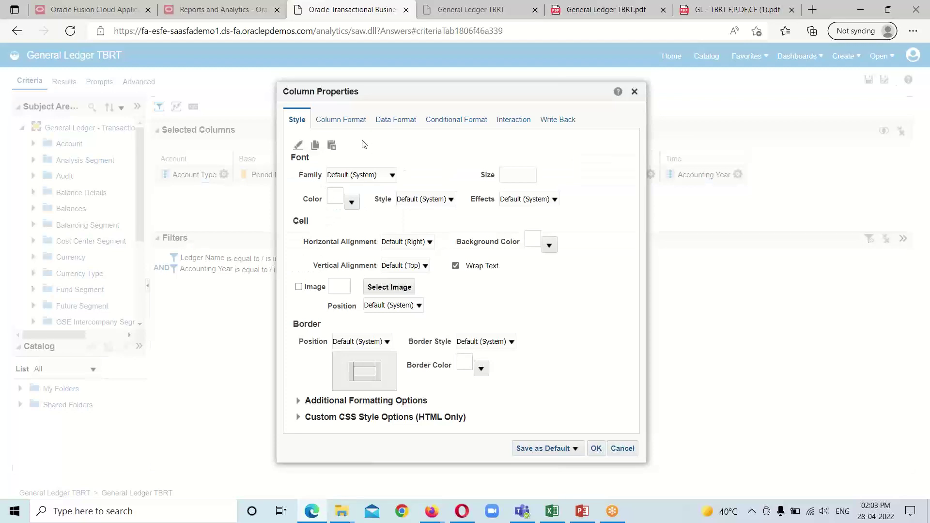
{"action": "left_click", "coordinate": [332, 146]}
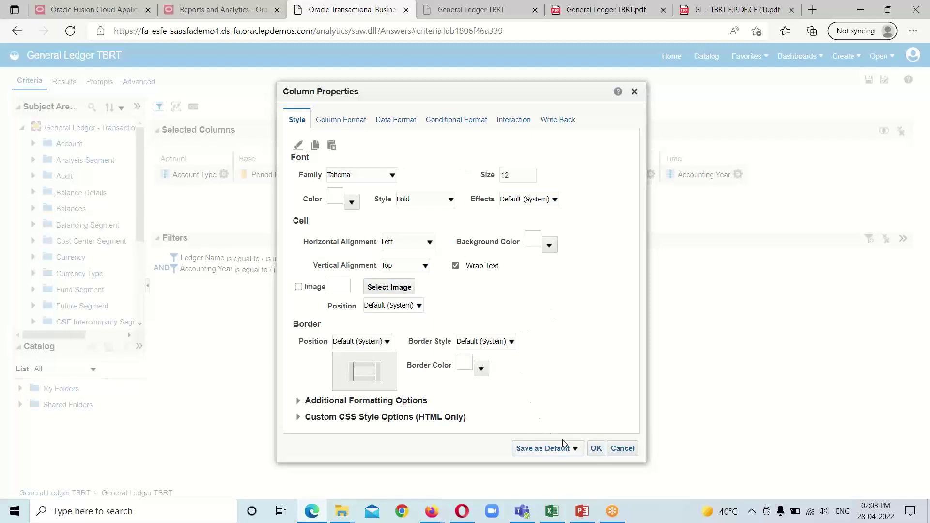
{"action": "left_click", "coordinate": [595, 447]}
Paste the copied cell format into the Balancing Segment Code column's style properties and apply it
{"action": "left_click", "coordinate": [436, 176]}
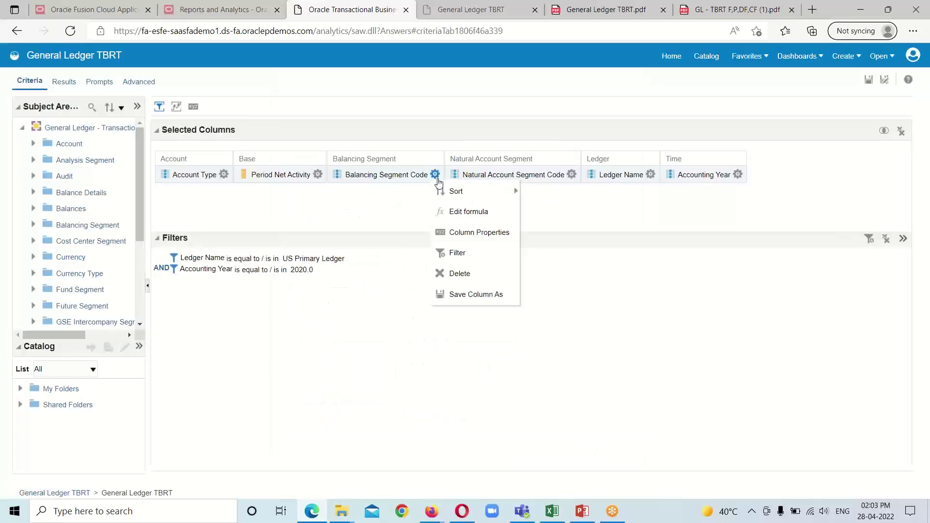
{"action": "left_click", "coordinate": [474, 233]}
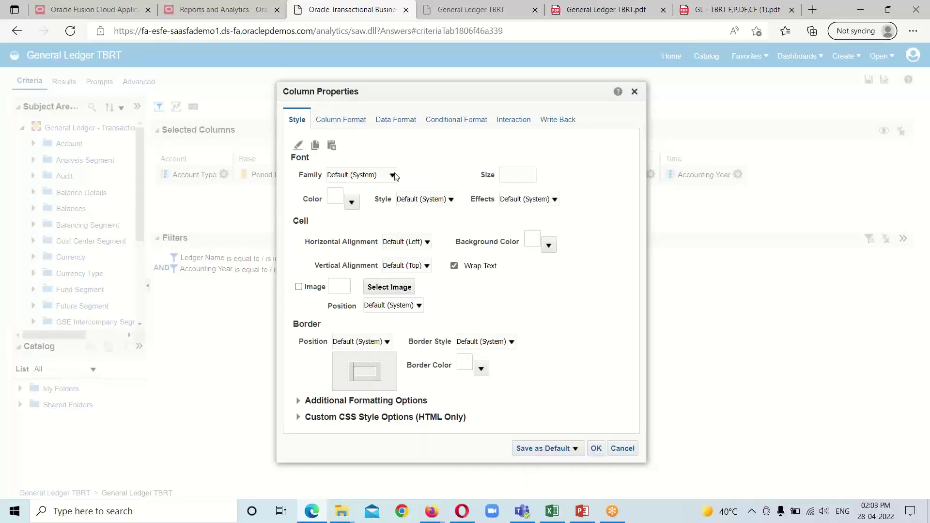
{"action": "left_click", "coordinate": [331, 147]}
{"action": "left_click", "coordinate": [598, 449]}
Paste the copied cell format into the Natural Account Segment Code column's style properties and apply it
{"action": "left_click", "coordinate": [572, 174]}
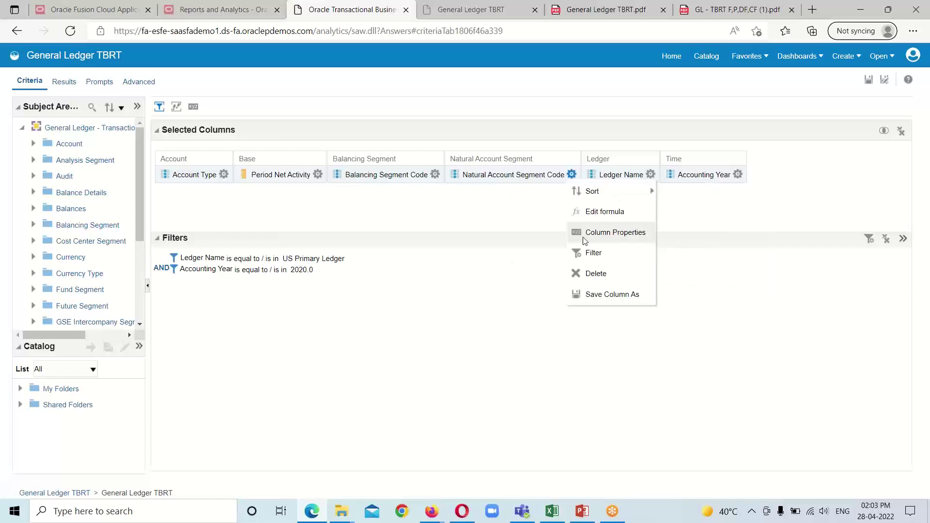
{"action": "left_click", "coordinate": [585, 237]}
{"action": "left_click", "coordinate": [332, 148]}
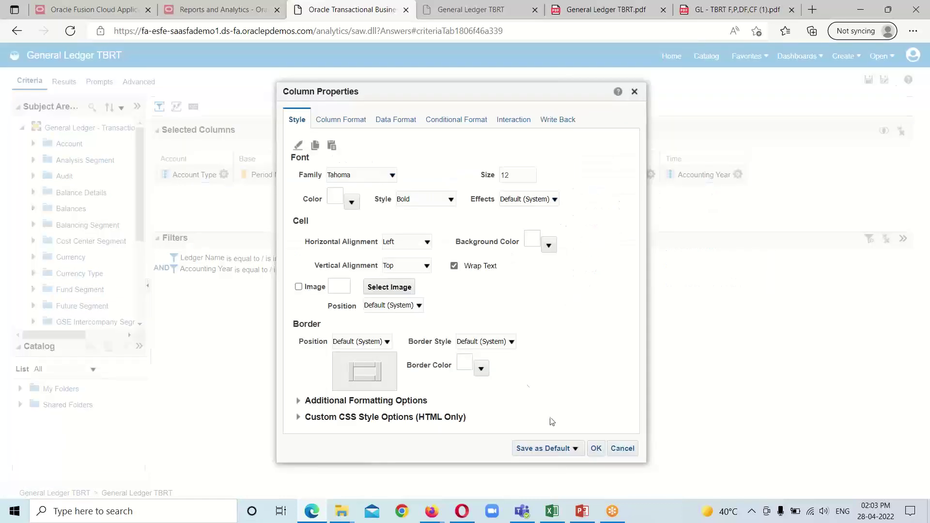
{"action": "left_click", "coordinate": [596, 449]}
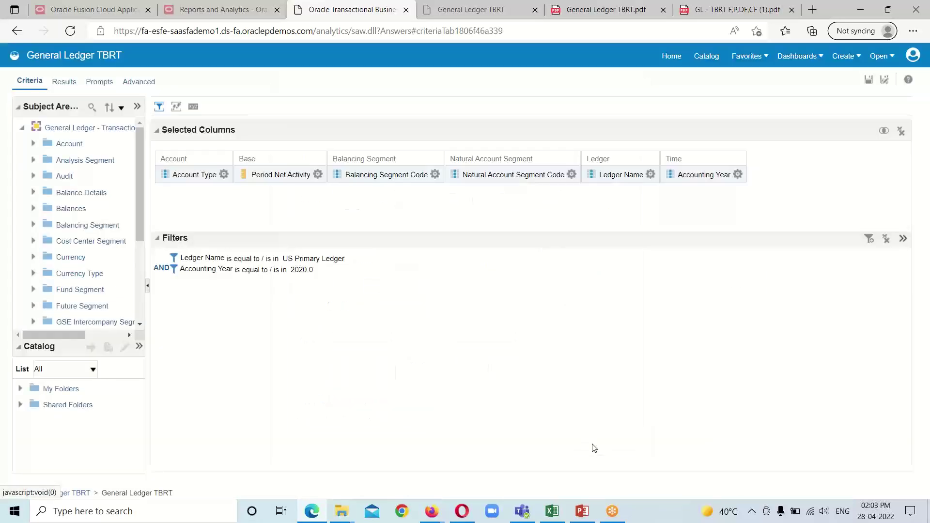
Paste the copied cell format into the Ledger Name column's style properties, apply it and recheck the column's style
{"action": "left_click", "coordinate": [651, 174]}
{"action": "left_click", "coordinate": [660, 232]}
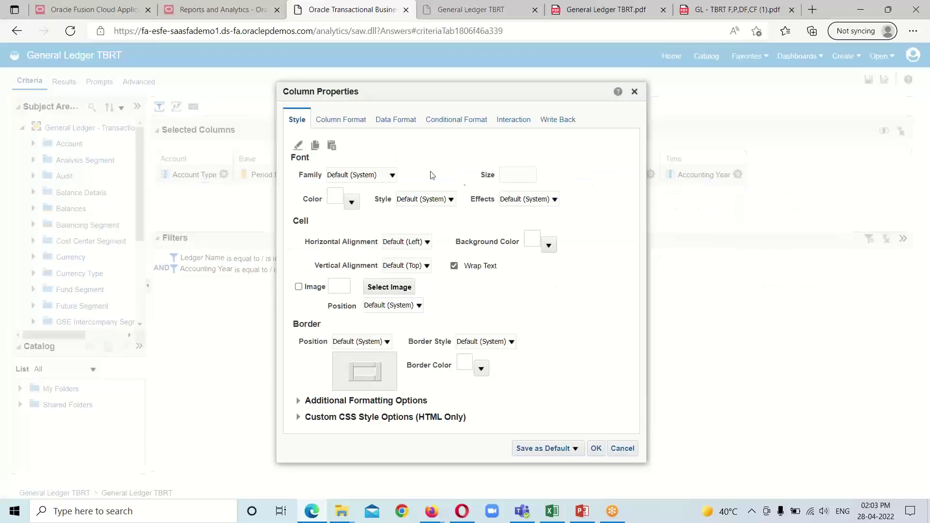
{"action": "left_click", "coordinate": [332, 147]}
{"action": "left_click", "coordinate": [596, 449]}
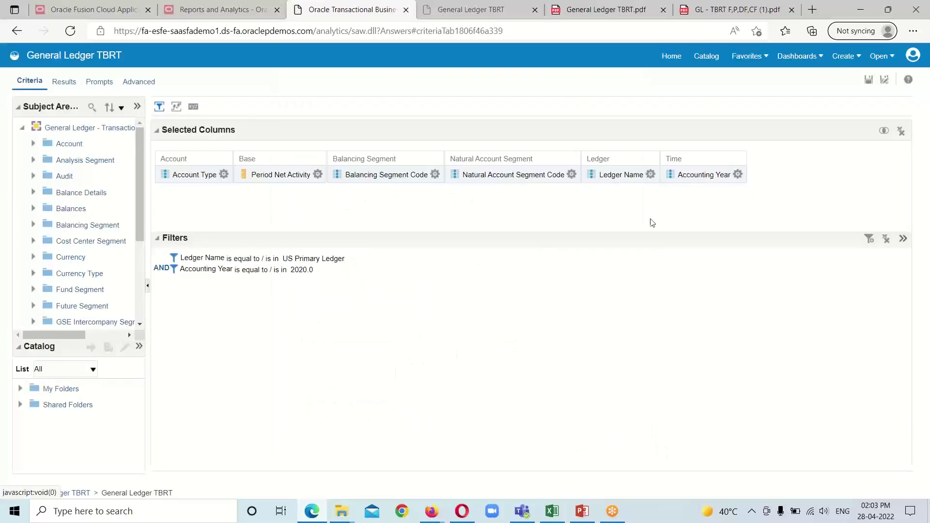
{"action": "left_click", "coordinate": [651, 174]}
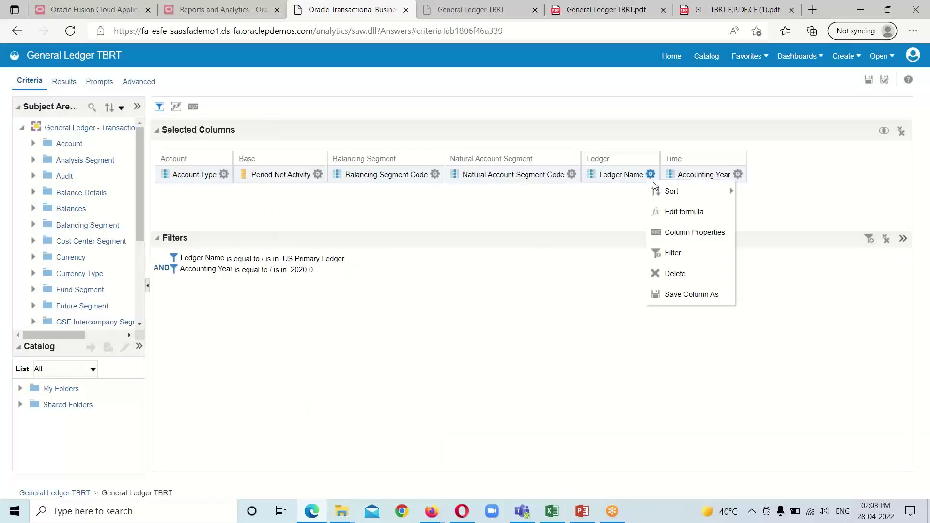
{"action": "left_click", "coordinate": [660, 232]}
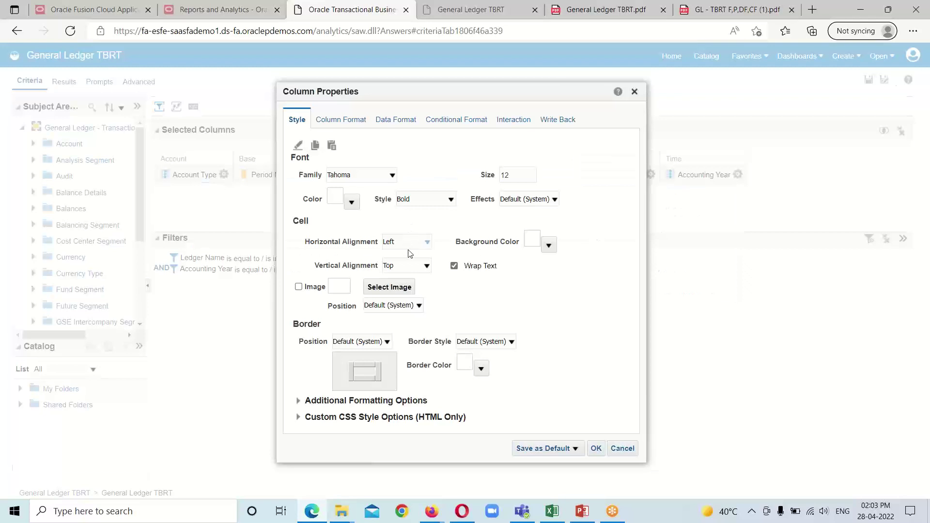
{"action": "left_click", "coordinate": [596, 449]}
Paste the copied cell format into the Accounting Year column's style properties and apply it
{"action": "left_click", "coordinate": [738, 175]}
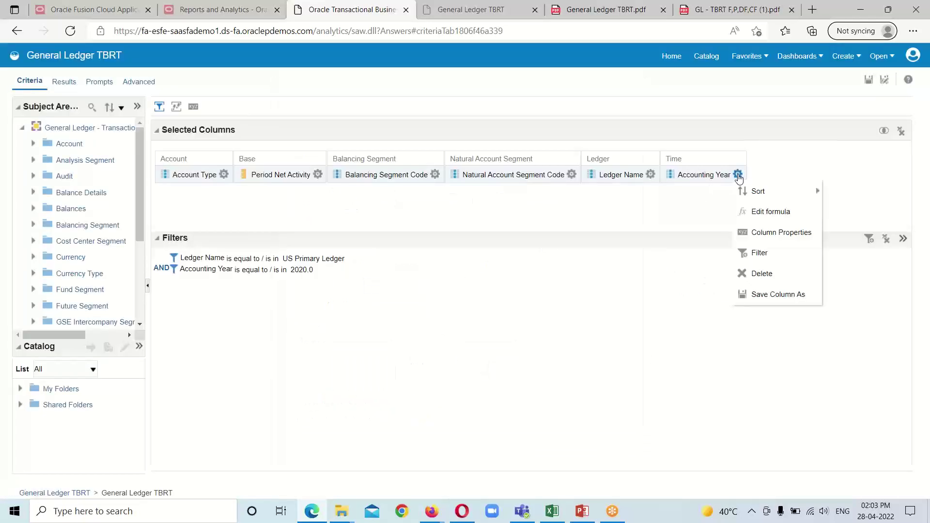
{"action": "left_click", "coordinate": [758, 233]}
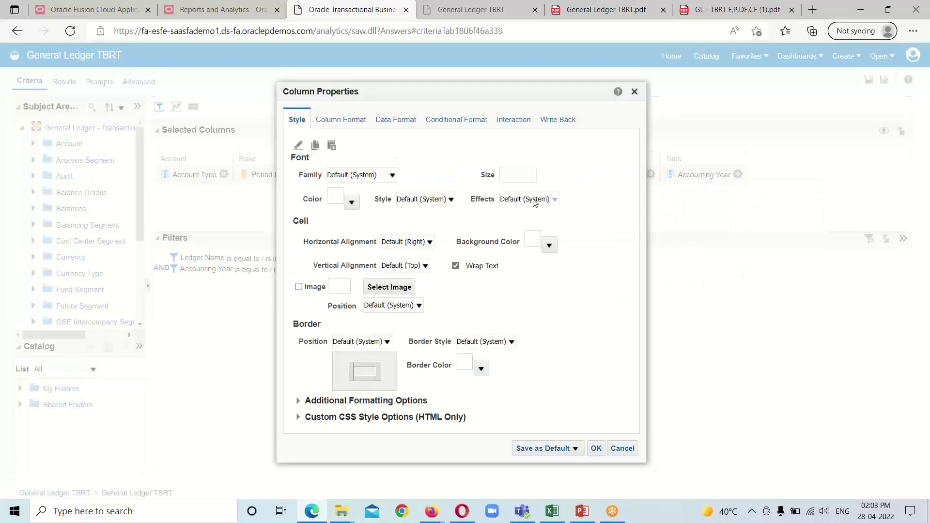
{"action": "left_click", "coordinate": [331, 146]}
{"action": "left_click", "coordinate": [596, 449]}
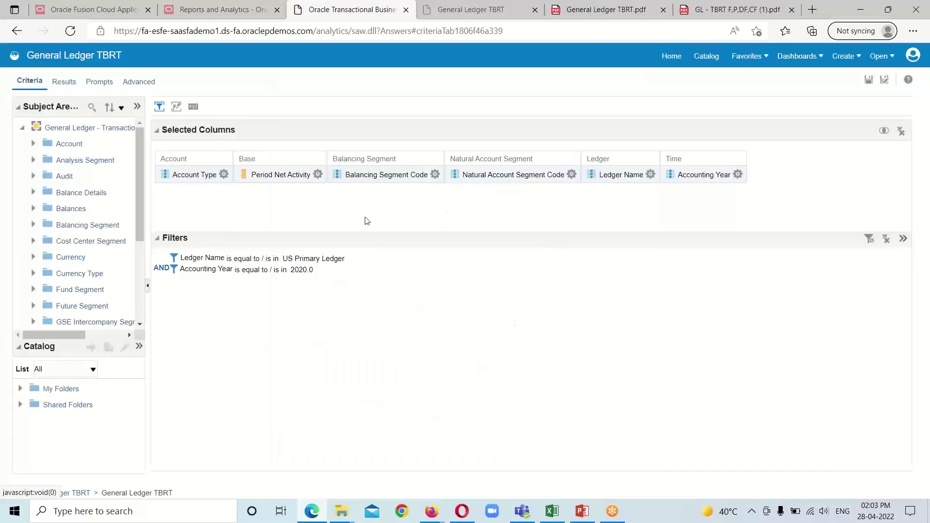
Display the analysis results and check the font formatting across the table columns
{"action": "left_click", "coordinate": [64, 82]}
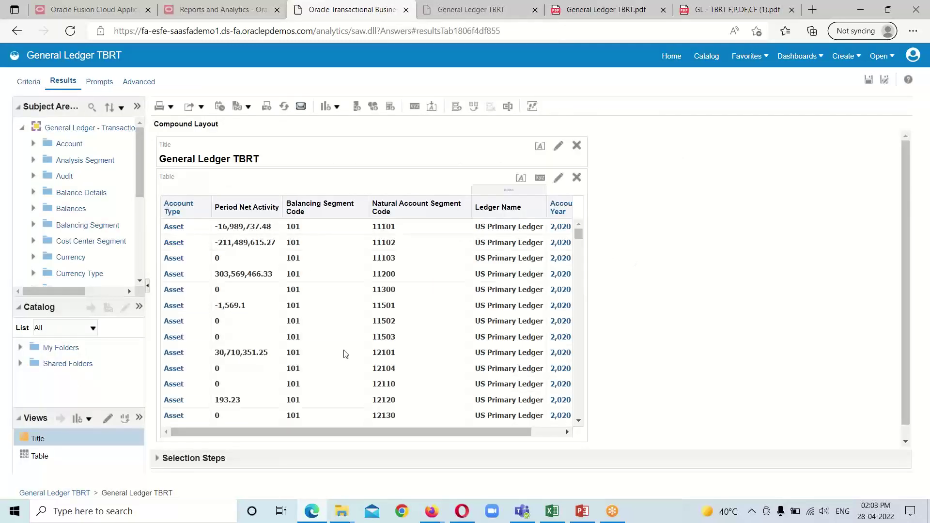
{"action": "mouse_move", "coordinate": [413, 430]}
{"action": "left_mouse_down"}
{"action": "mouse_move", "coordinate": [470, 432]}
{"action": "mouse_move", "coordinate": [424, 434]}
{"action": "left_mouse_up"}
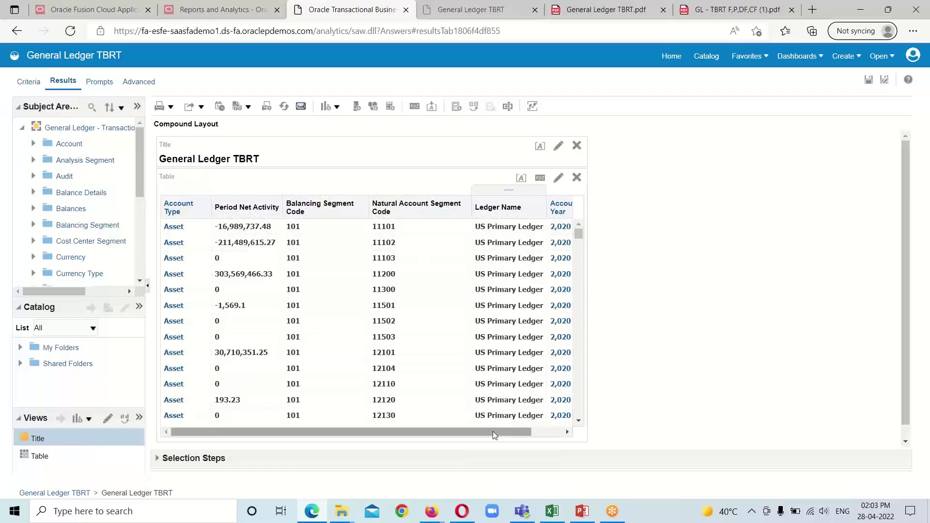
{"action": "mouse_move", "coordinate": [493, 436]}
{"action": "left_mouse_down"}
{"action": "mouse_move", "coordinate": [517, 438]}
{"action": "mouse_move", "coordinate": [486, 435]}
{"action": "left_mouse_up"}
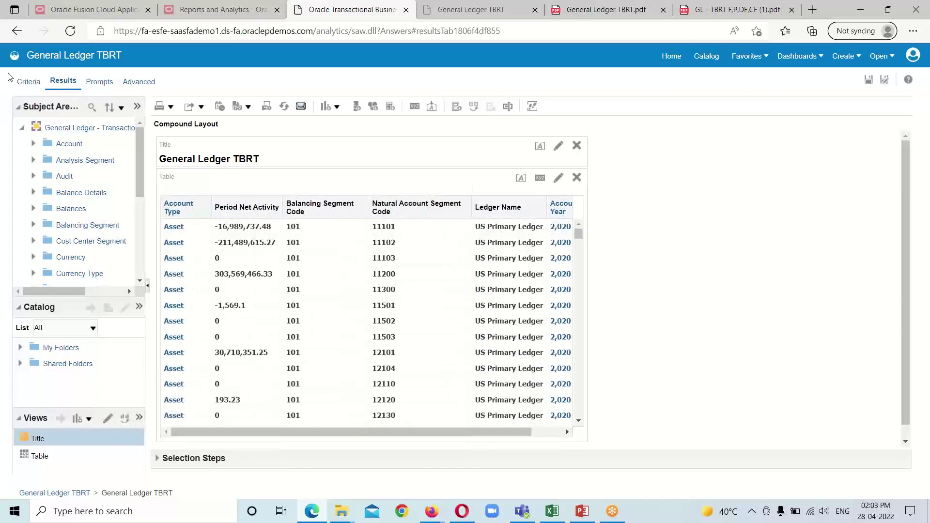
Return to the criteria and enable custom headings in the Account Type column's format properties
{"action": "left_click", "coordinate": [27, 83]}
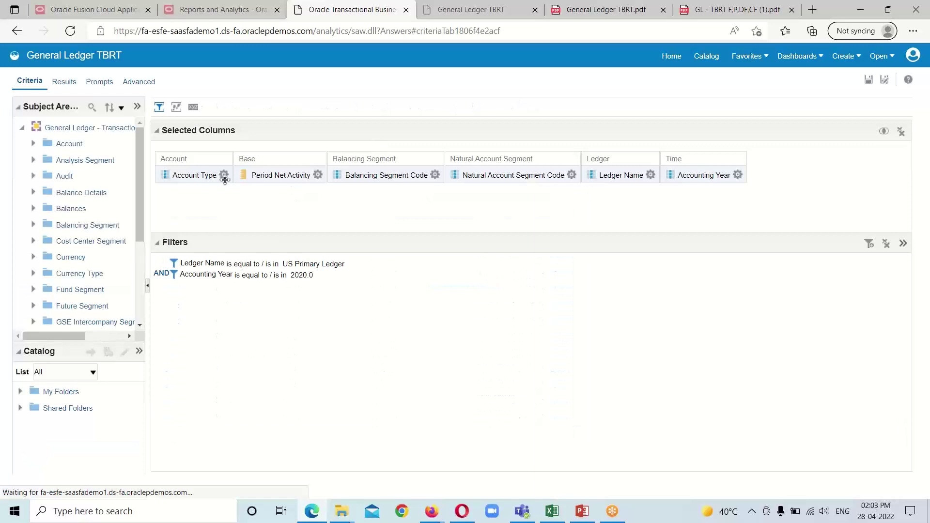
{"action": "left_click", "coordinate": [223, 176]}
{"action": "left_click", "coordinate": [243, 232]}
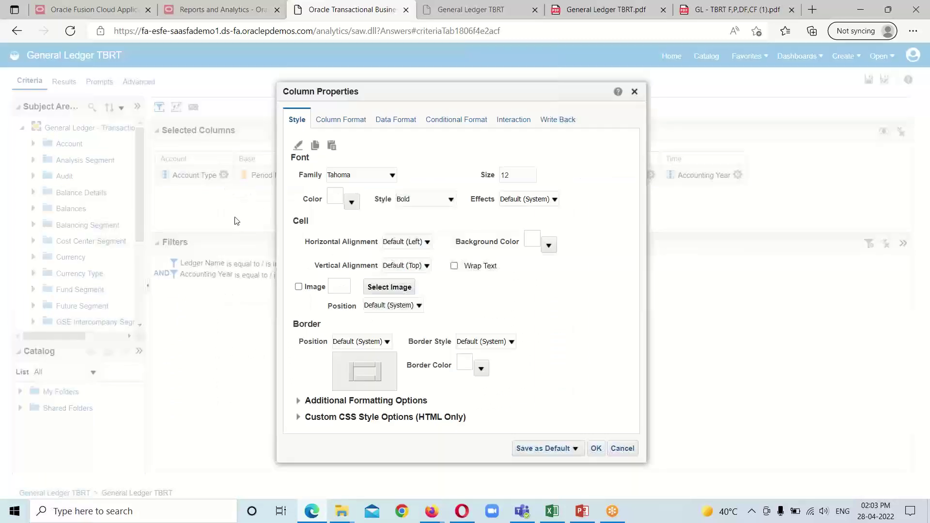
{"action": "left_click", "coordinate": [351, 125]}
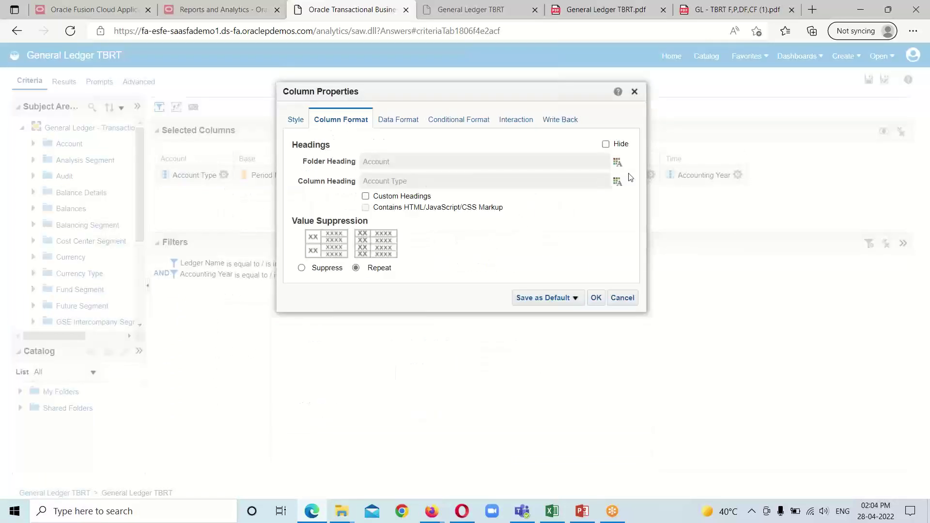
{"action": "left_click", "coordinate": [366, 196]}
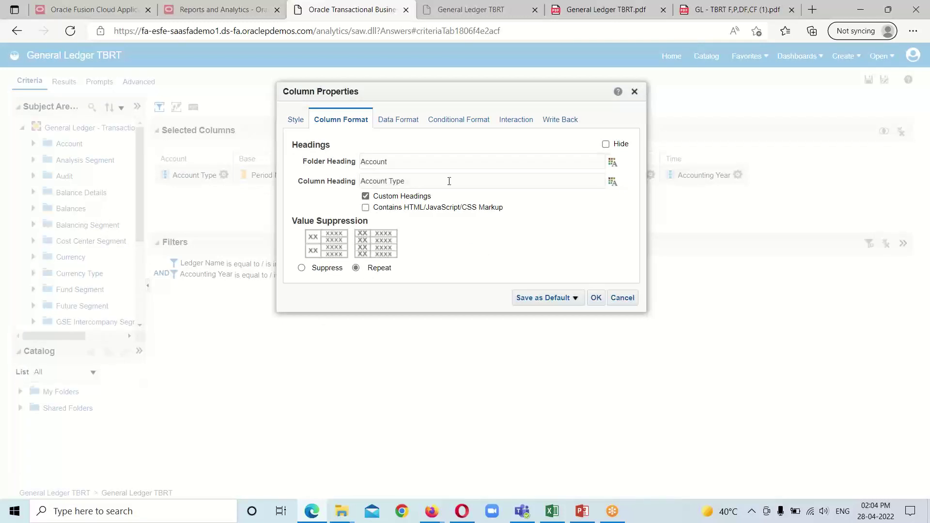
Open the Account Type column heading's format settings and set its font to Tahoma, size 14
{"action": "left_click", "coordinate": [616, 182]}
{"action": "left_click_drag", "start_coordinate": [777, 186], "coordinate": [720, 171]}
{"action": "left_click", "coordinate": [667, 226]}
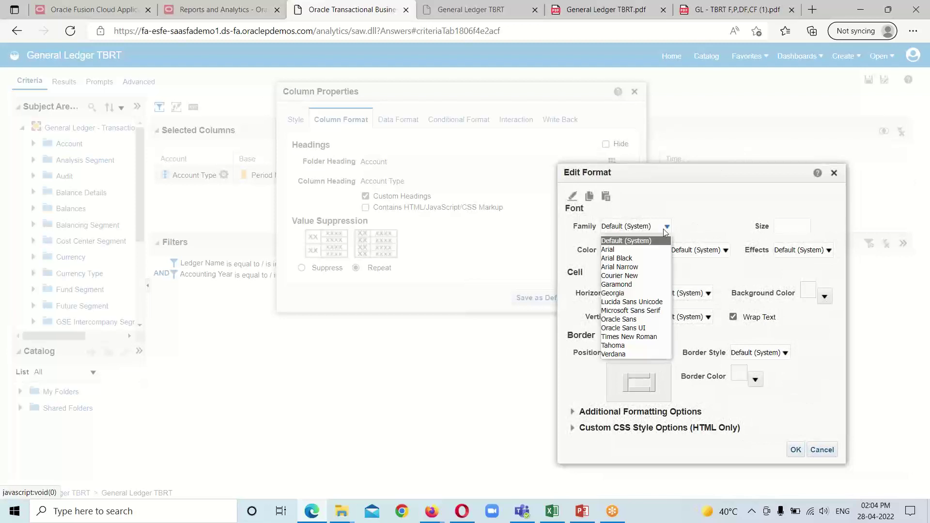
{"action": "left_click", "coordinate": [620, 346]}
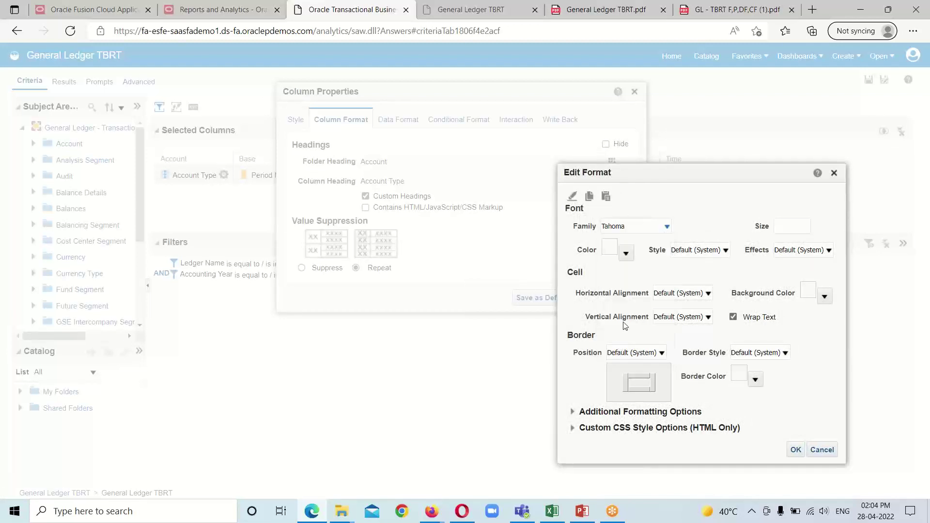
{"action": "left_click", "coordinate": [785, 228]}
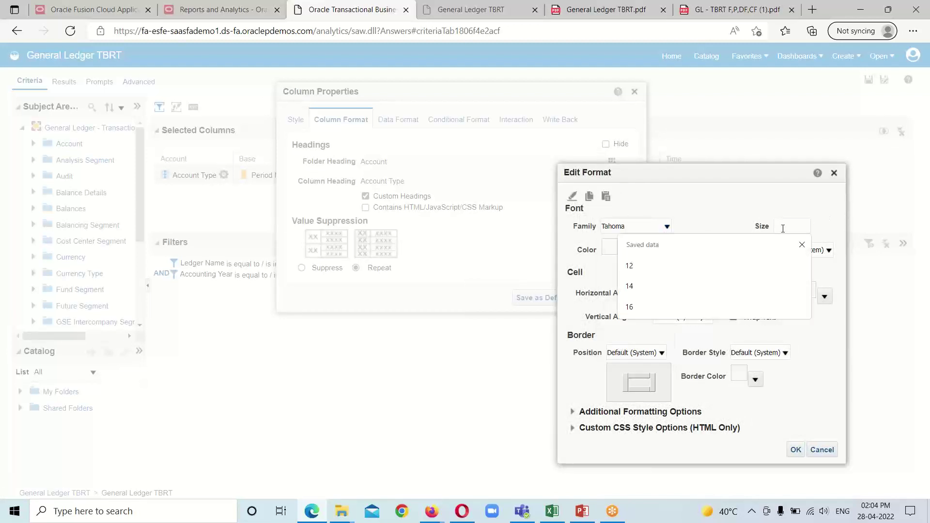
{"action": "type", "text": "1"}
{"action": "left_click", "coordinate": [629, 286]}
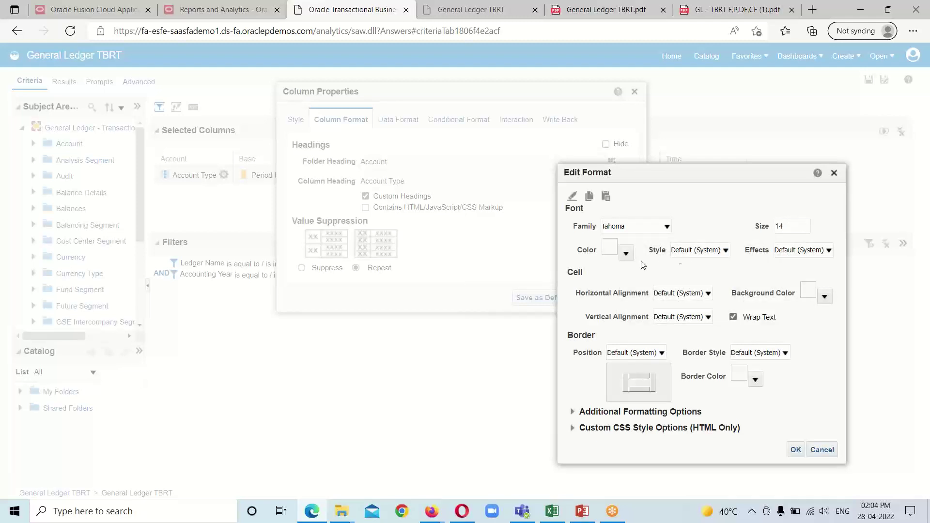
Make the Account Type heading bold in green #336633, copy its cell format and apply the column properties
{"action": "left_click", "coordinate": [626, 253]}
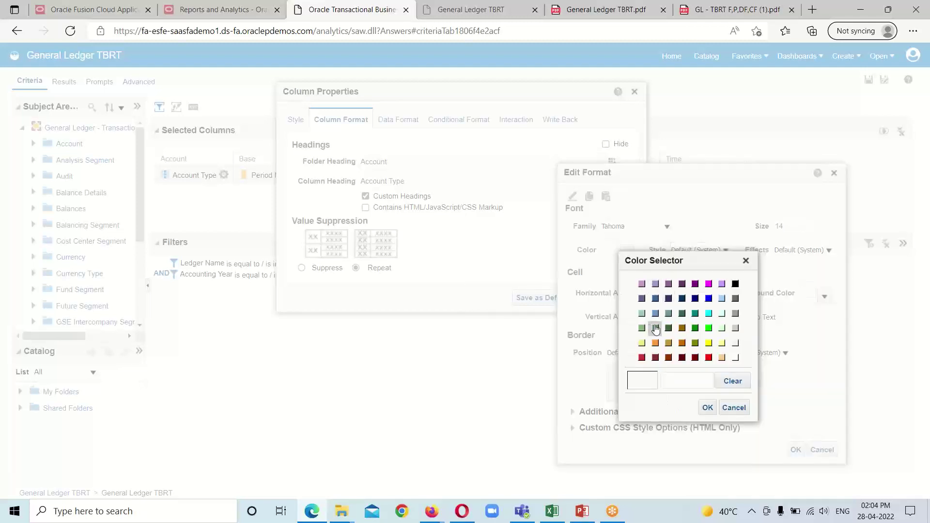
{"action": "left_click", "coordinate": [668, 328]}
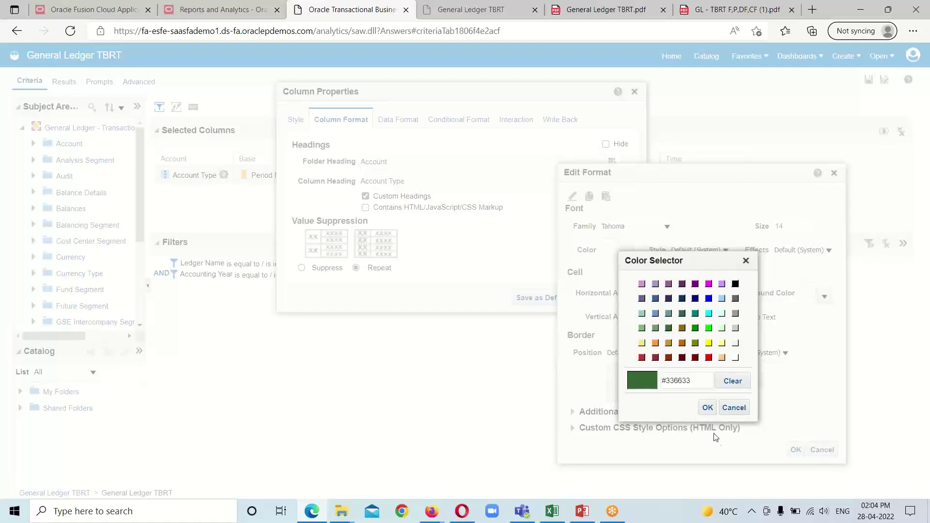
{"action": "left_click", "coordinate": [708, 408]}
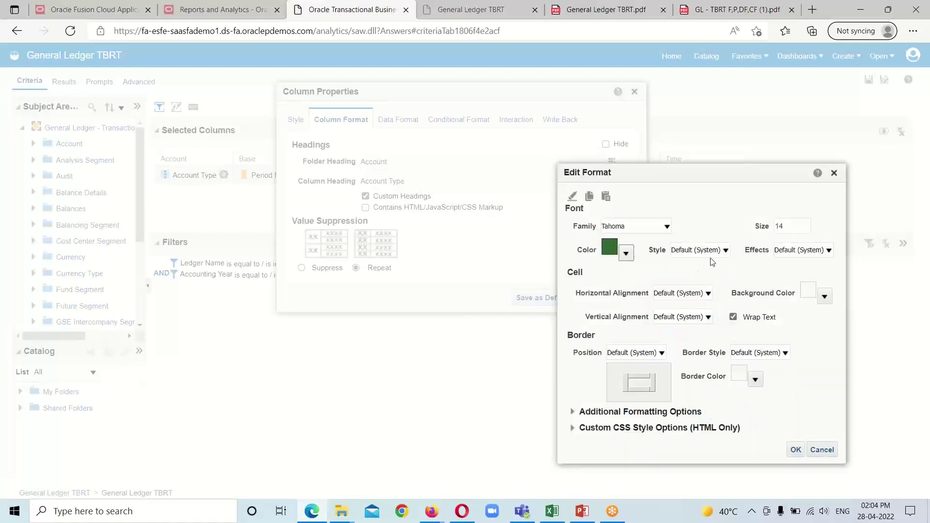
{"action": "left_click", "coordinate": [726, 250]}
{"action": "left_click", "coordinate": [693, 292]}
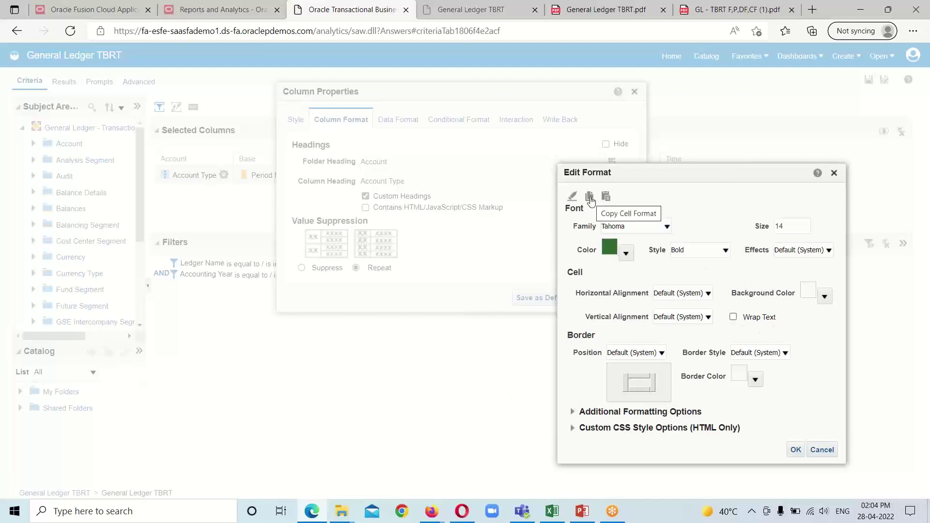
{"action": "left_click", "coordinate": [795, 450]}
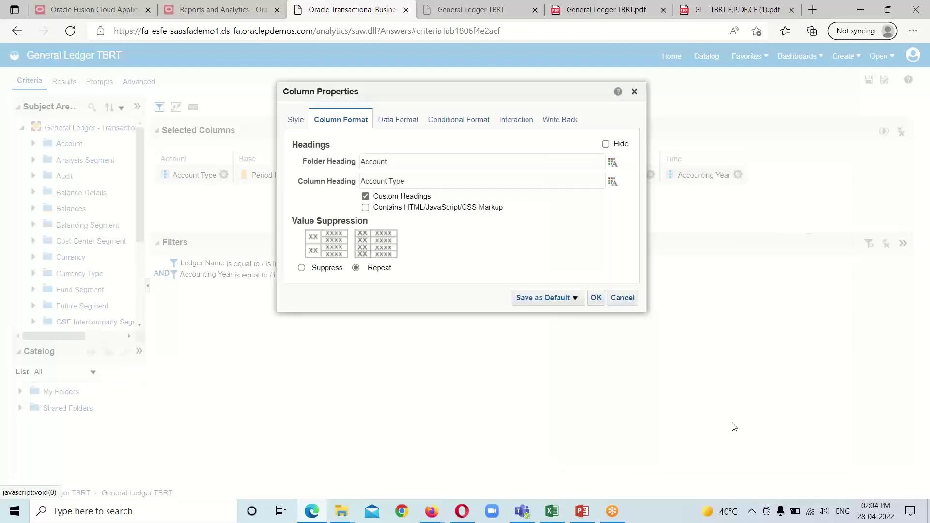
{"action": "left_click", "coordinate": [597, 297]}
Enable custom headings for the Period Net Activity column and paste the copied cell format onto its column heading
{"action": "left_click", "coordinate": [318, 175]}
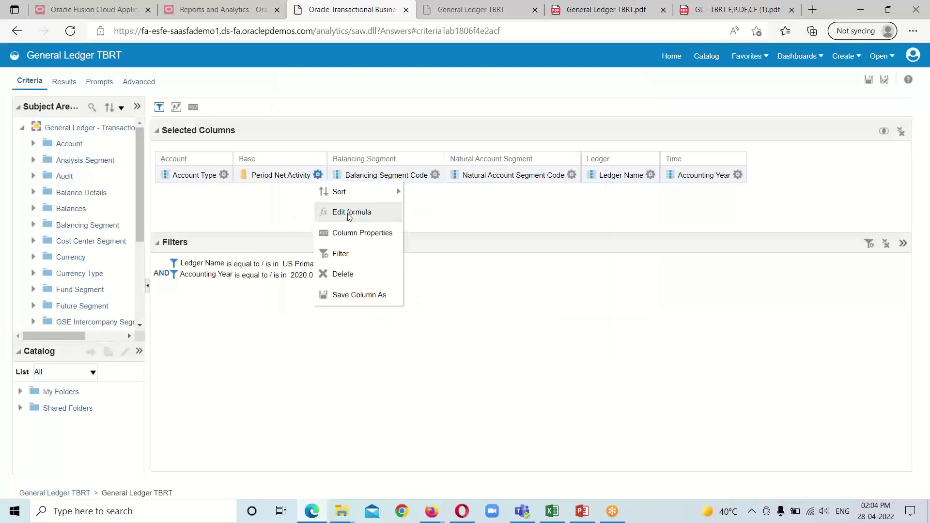
{"action": "left_click", "coordinate": [350, 233]}
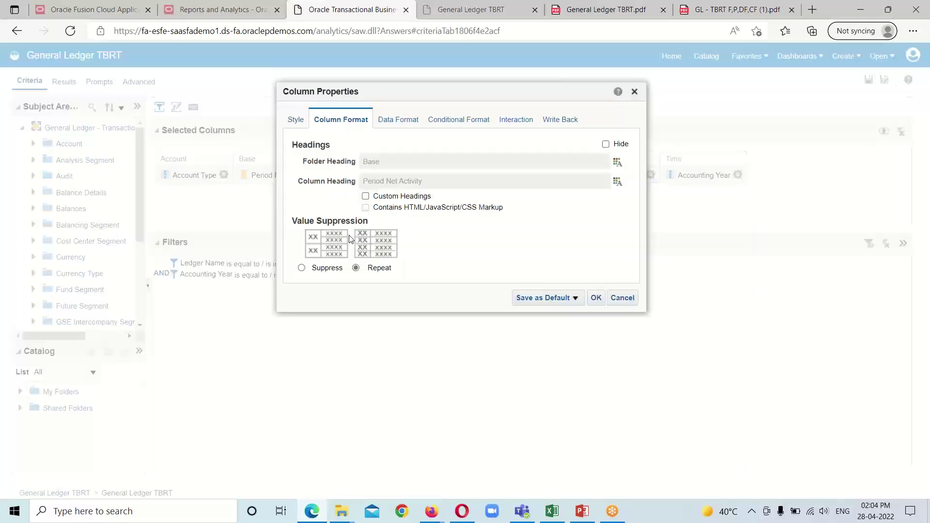
{"action": "left_click", "coordinate": [366, 196]}
{"action": "left_click", "coordinate": [613, 185]}
{"action": "left_click", "coordinate": [657, 210]}
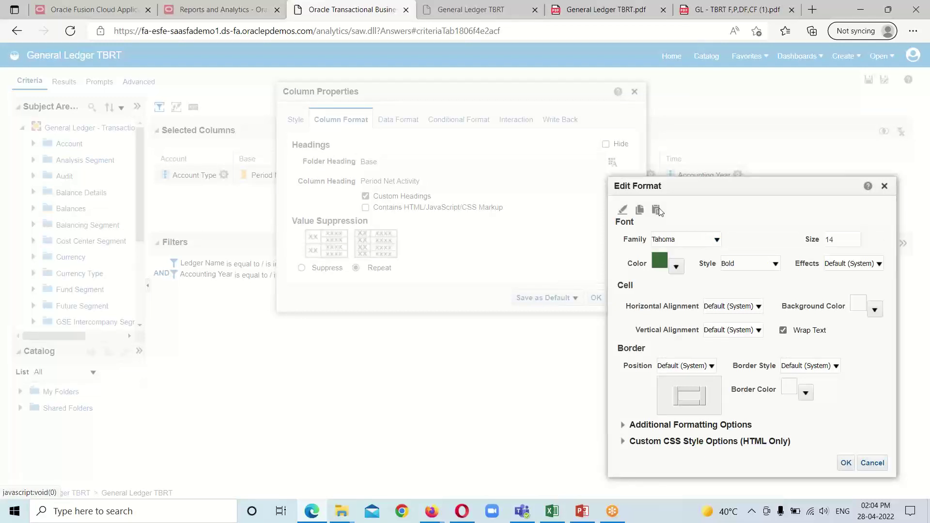
{"action": "left_click", "coordinate": [846, 463]}
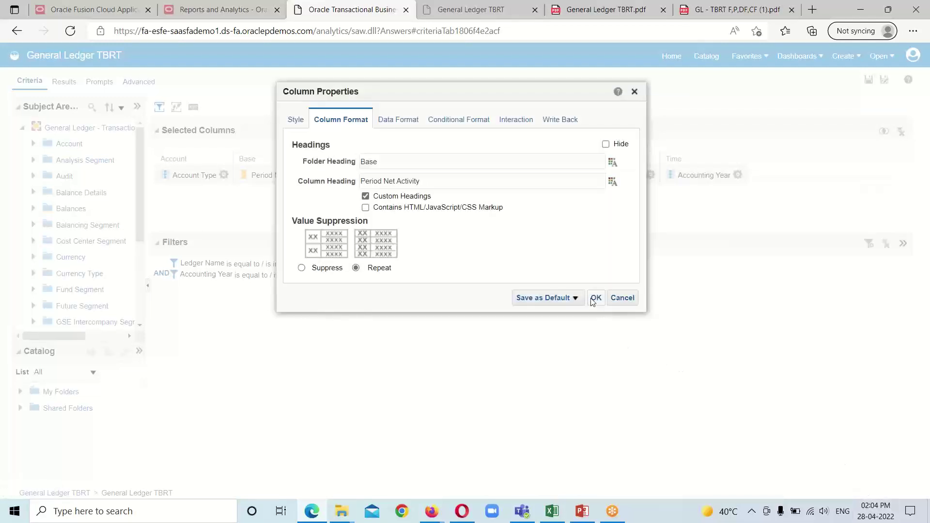
{"action": "left_click", "coordinate": [595, 298]}
Enable custom headings for the Balancing Segment Code column and paste the copied cell format onto its column heading
{"action": "left_click", "coordinate": [435, 175]}
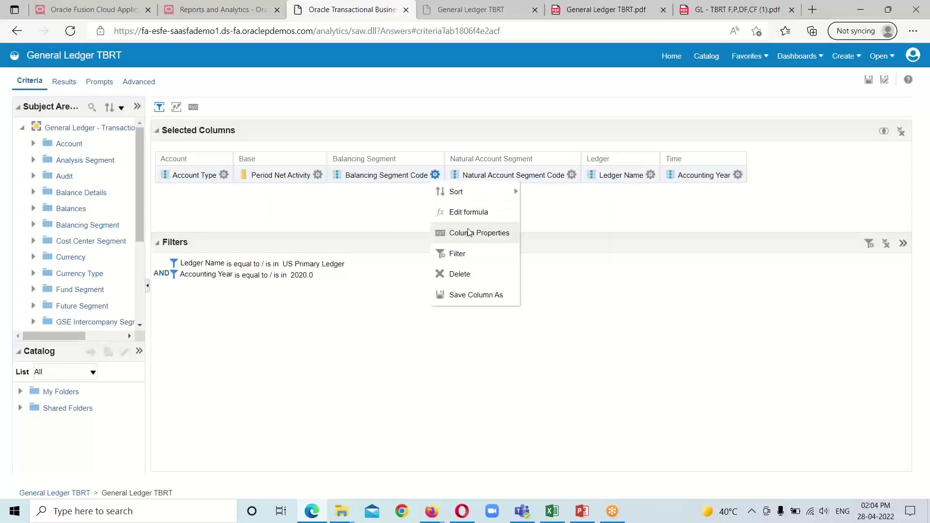
{"action": "left_click", "coordinate": [470, 232]}
{"action": "left_click", "coordinate": [366, 196]}
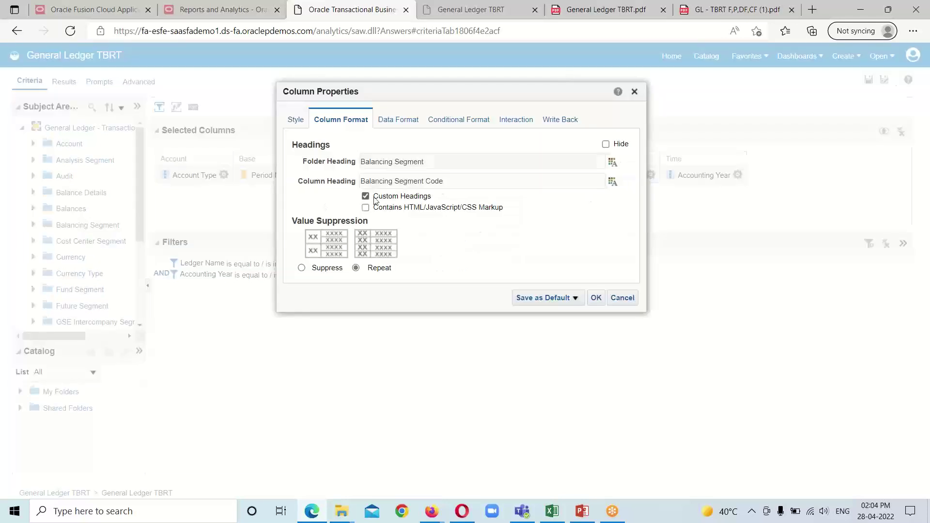
{"action": "left_click", "coordinate": [617, 182]}
{"action": "left_click", "coordinate": [658, 209]}
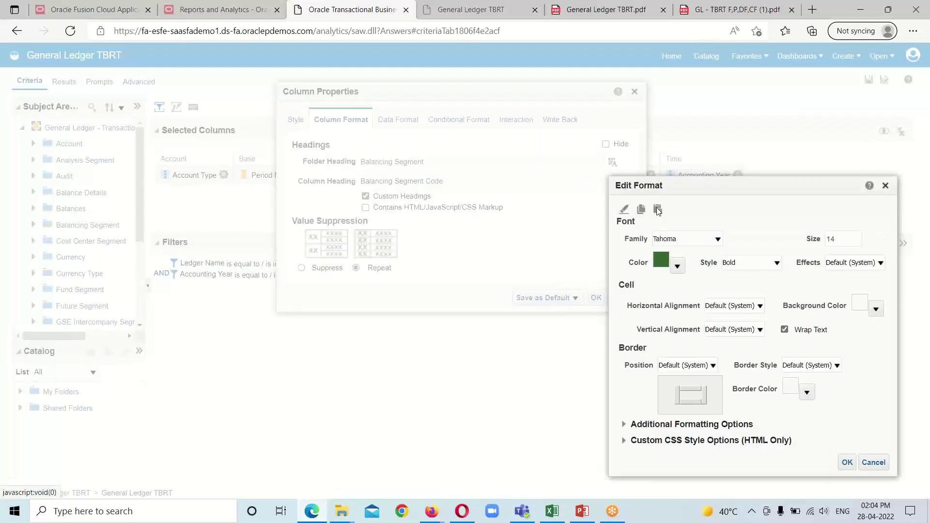
{"action": "left_click", "coordinate": [847, 462]}
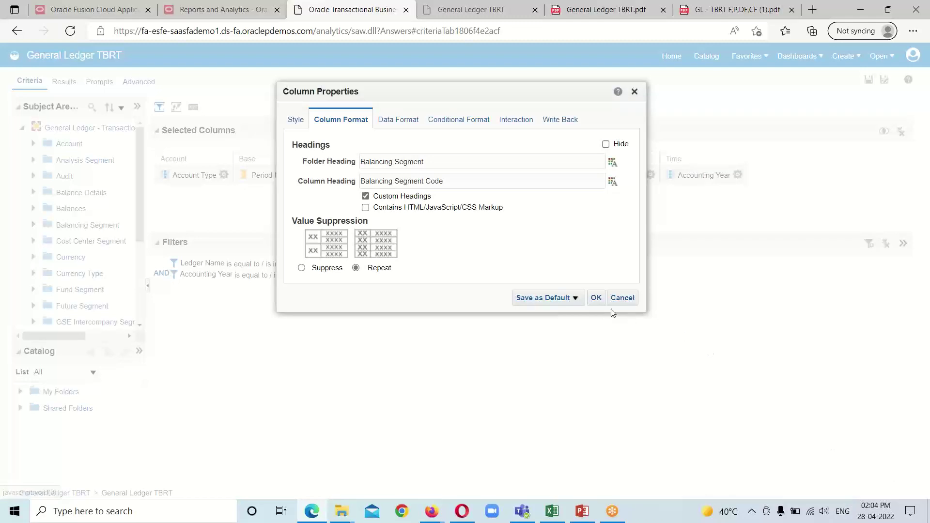
{"action": "left_click", "coordinate": [596, 298]}
Enable custom headings for the Natural Account Segment Code column and paste the copied cell format onto its column heading
{"action": "left_click", "coordinate": [572, 175]}
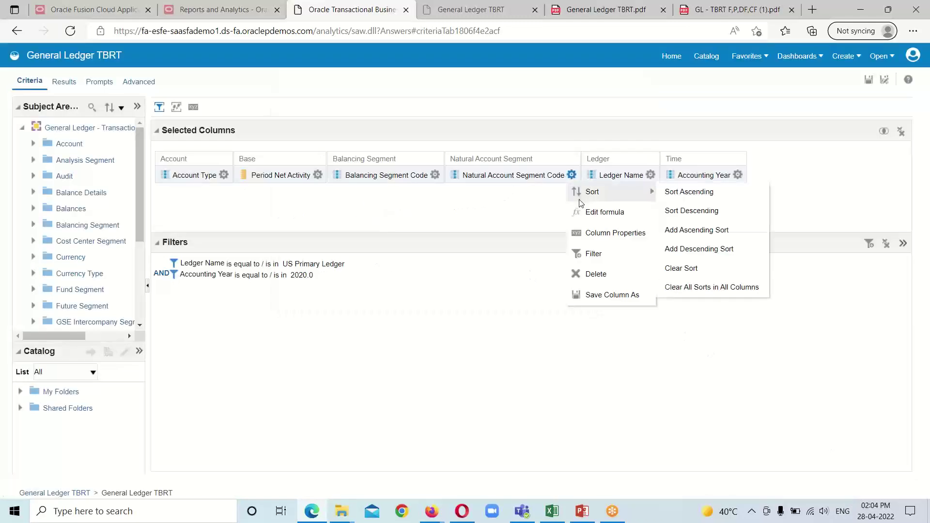
{"action": "left_click", "coordinate": [577, 233]}
{"action": "left_click", "coordinate": [365, 196]}
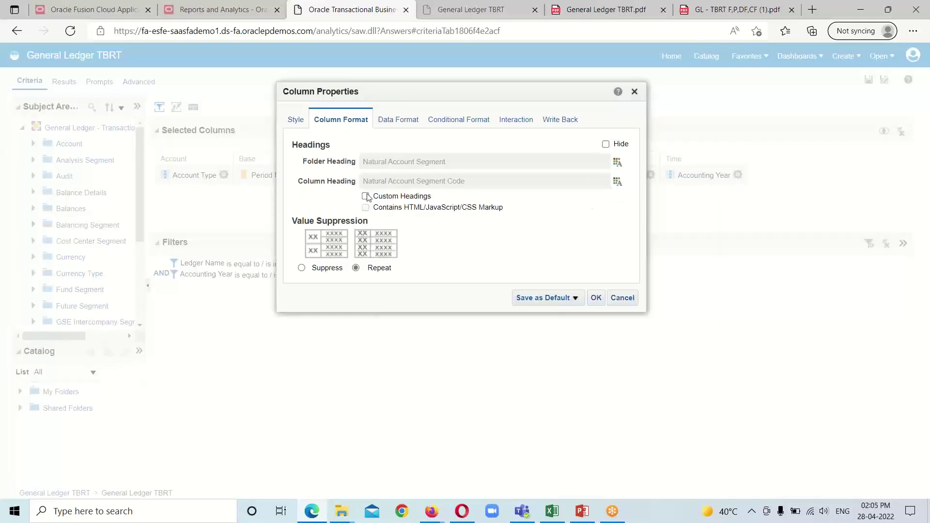
{"action": "left_click", "coordinate": [617, 181]}
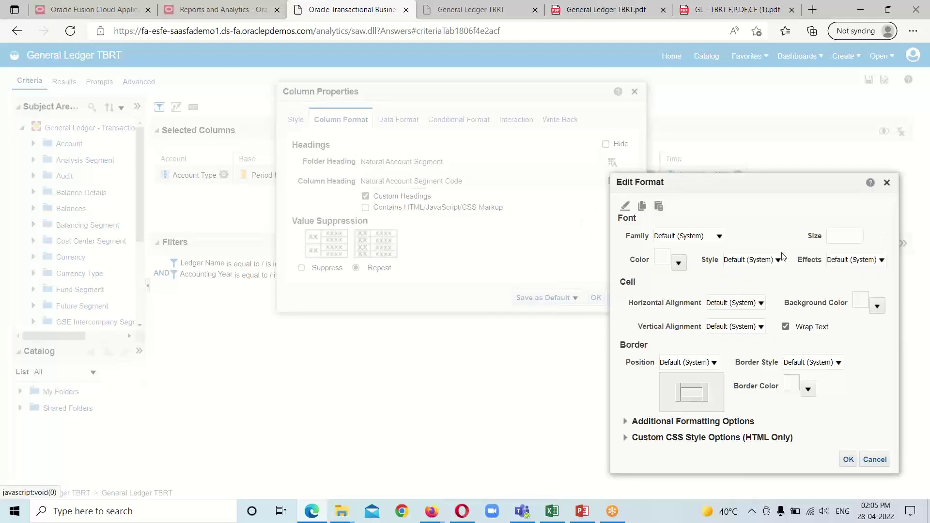
{"action": "left_click", "coordinate": [659, 208]}
{"action": "left_click", "coordinate": [849, 459]}
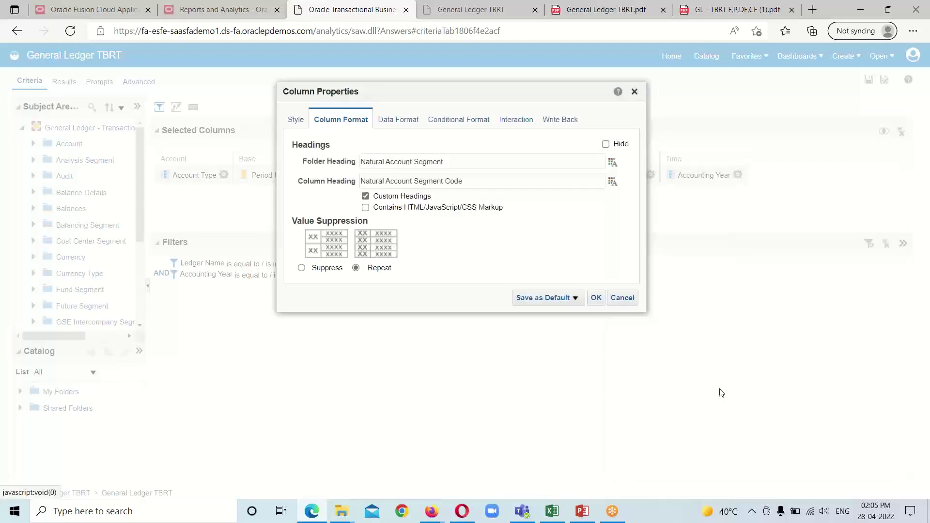
{"action": "left_click", "coordinate": [597, 298]}
Enable custom headings for the Ledger Name column and paste the copied cell format onto its column heading
{"action": "left_click", "coordinate": [651, 174]}
{"action": "left_click", "coordinate": [663, 232]}
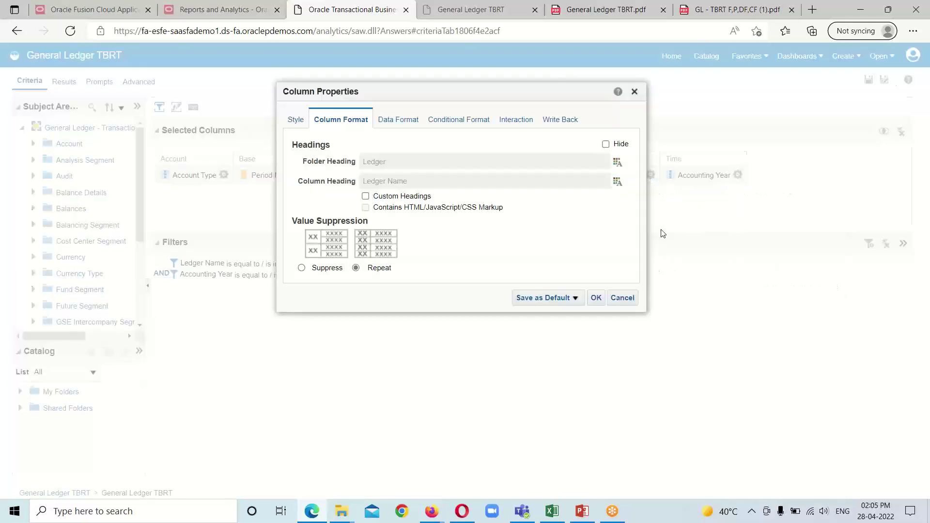
{"action": "left_click", "coordinate": [365, 196]}
{"action": "left_click", "coordinate": [614, 182]}
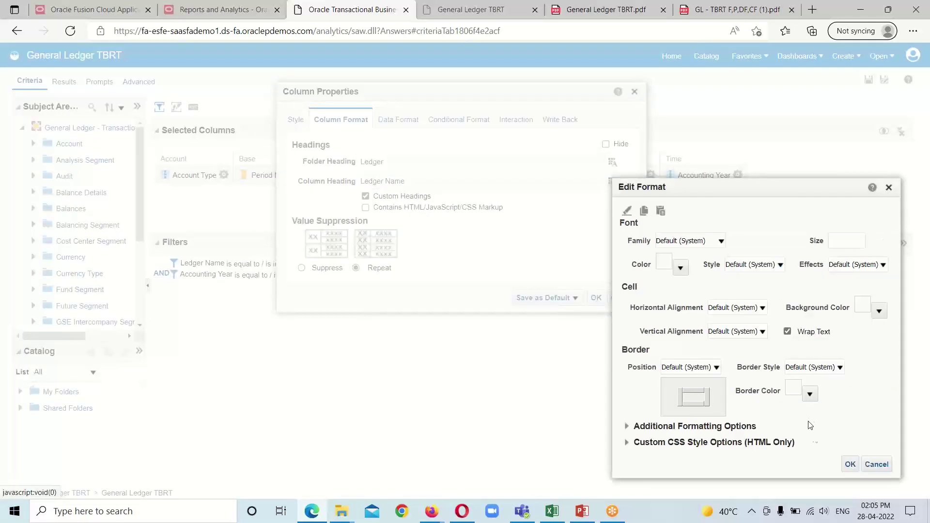
{"action": "left_click", "coordinate": [659, 212]}
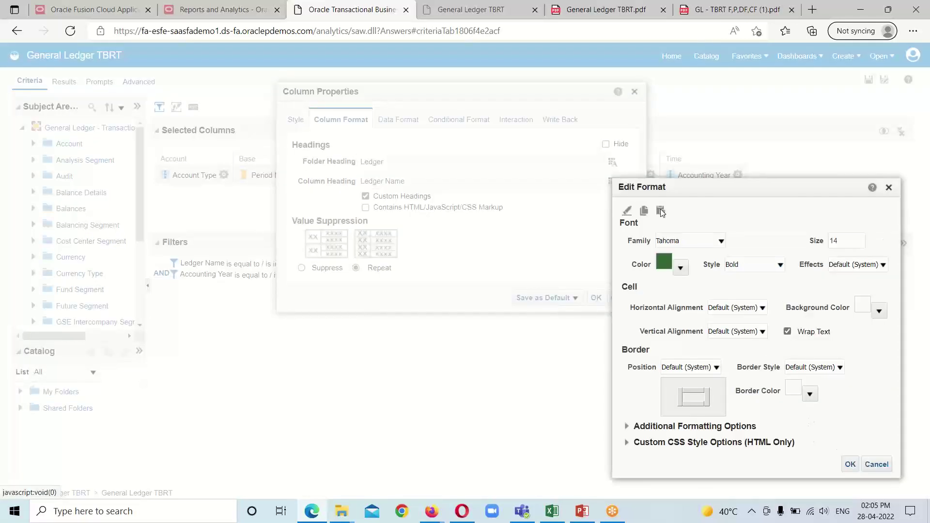
{"action": "left_click", "coordinate": [850, 465]}
{"action": "left_click", "coordinate": [589, 304]}
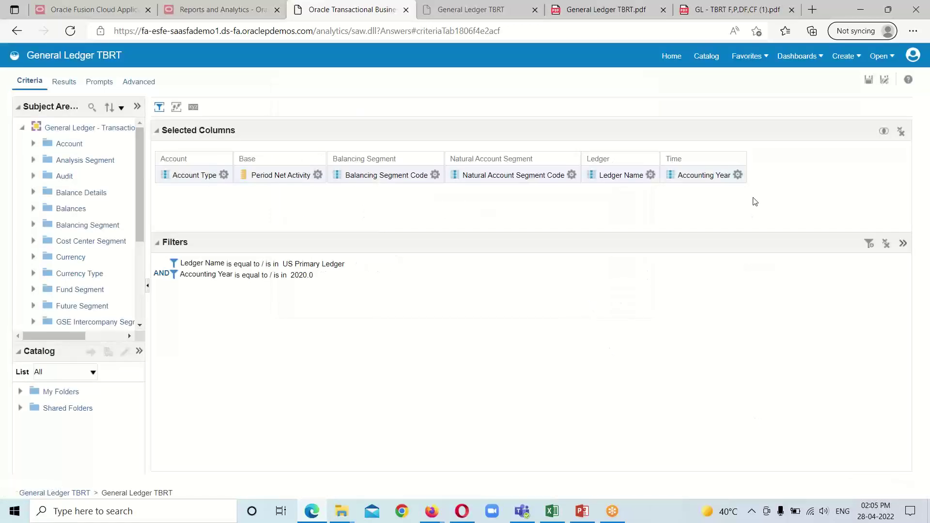
Enable custom headings for the Accounting Year column and paste the copied cell format onto its column heading
{"action": "left_click", "coordinate": [738, 176]}
{"action": "left_click", "coordinate": [778, 233]}
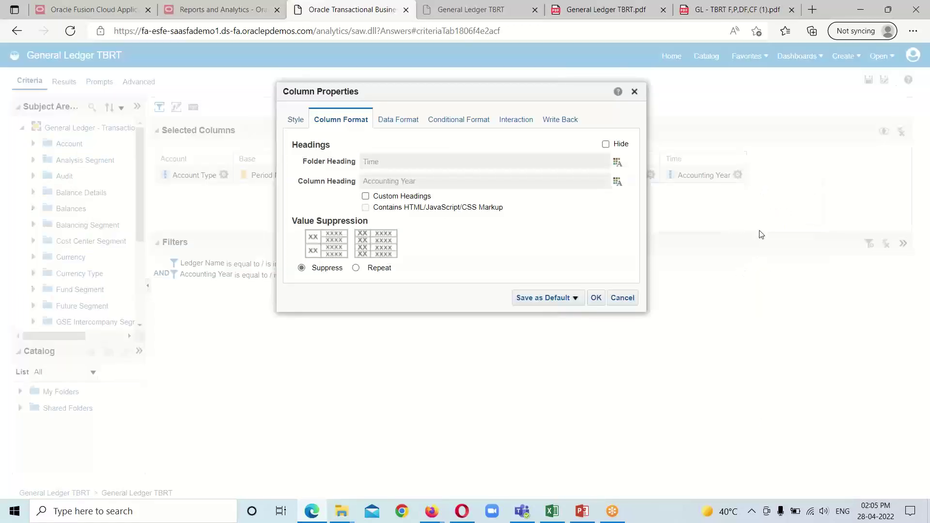
{"action": "left_click", "coordinate": [365, 197]}
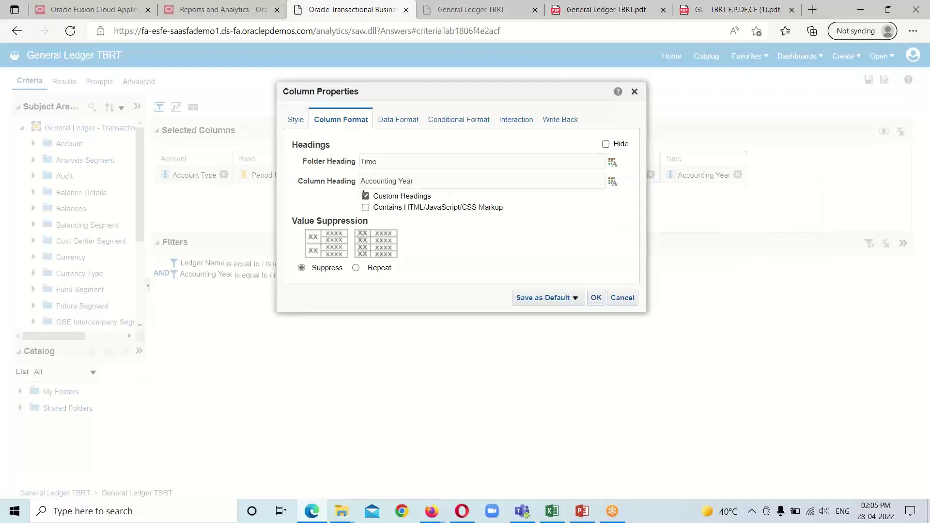
{"action": "left_click", "coordinate": [613, 181]}
{"action": "left_click", "coordinate": [658, 210]}
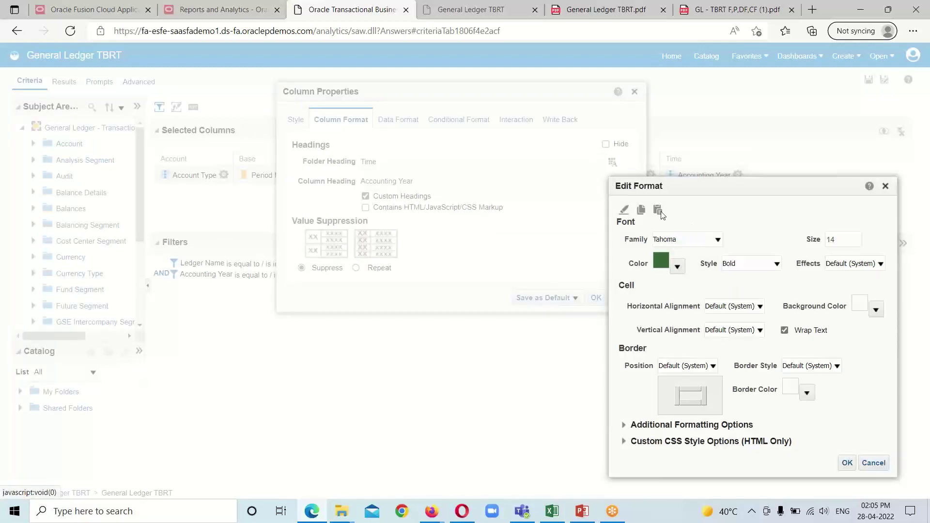
{"action": "left_click", "coordinate": [846, 464]}
{"action": "left_click", "coordinate": [596, 298]}
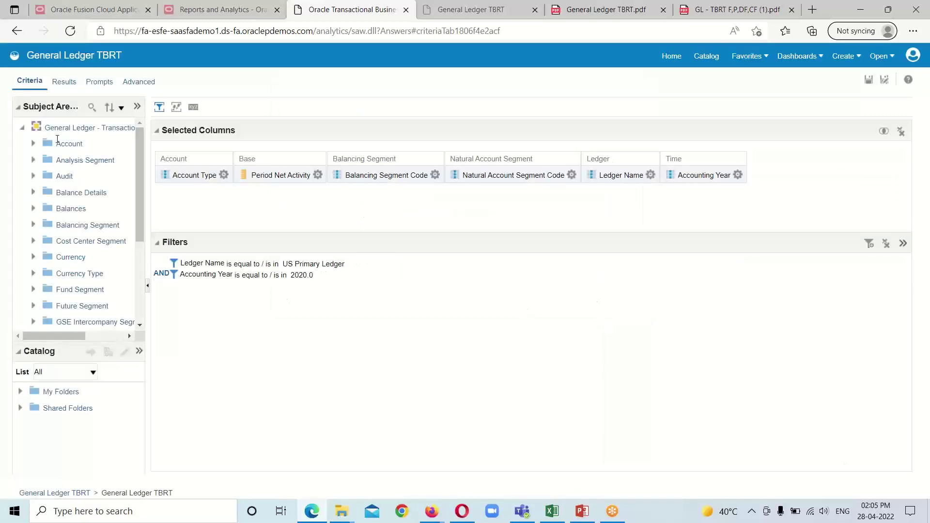
Display the analysis results, check the heading formatting across all table columns and return to the criteria
{"action": "left_click", "coordinate": [63, 82]}
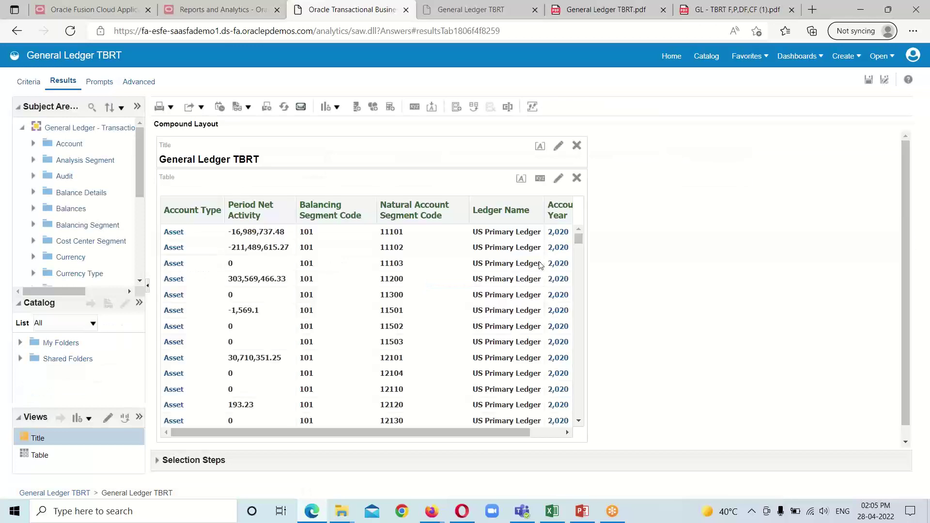
{"action": "left_click_drag", "start_coordinate": [477, 432], "coordinate": [443, 429]}
{"action": "left_click", "coordinate": [30, 81]}
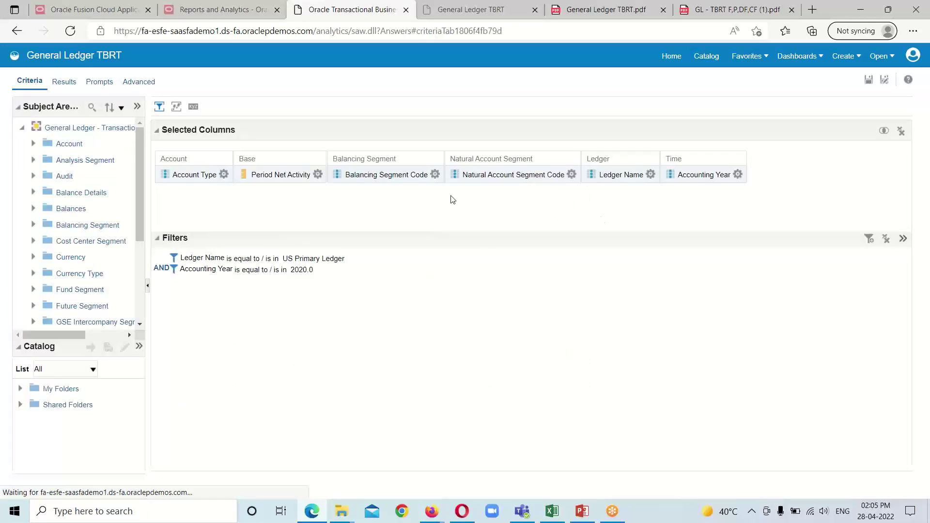
Override the default data format of the Period Net Activity column, treating numbers as Currency with the $ symbol
{"action": "left_click", "coordinate": [317, 174]}
{"action": "left_click", "coordinate": [340, 233]}
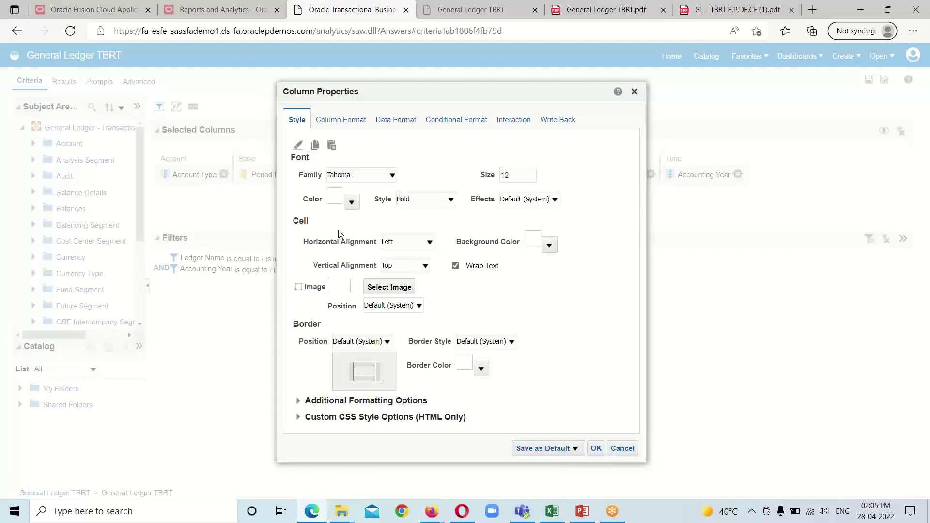
{"action": "left_click", "coordinate": [409, 122]}
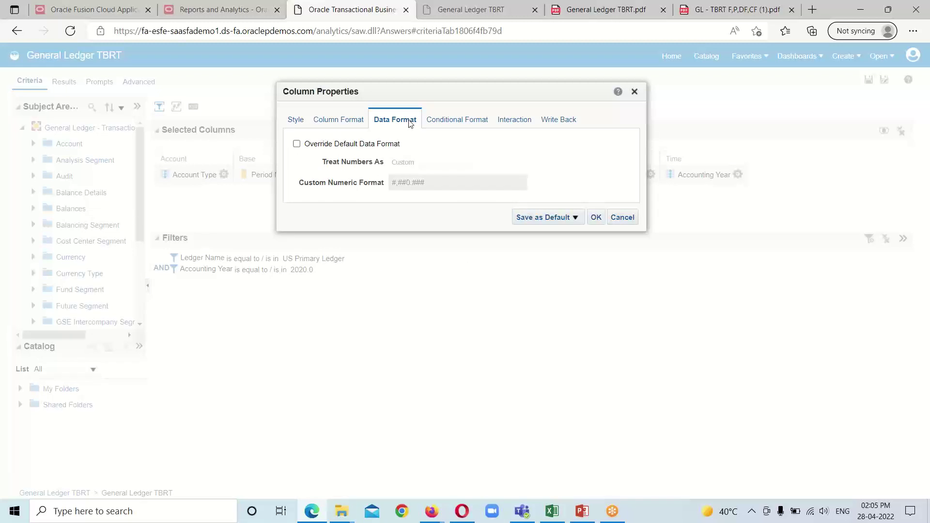
{"action": "left_click", "coordinate": [296, 144]}
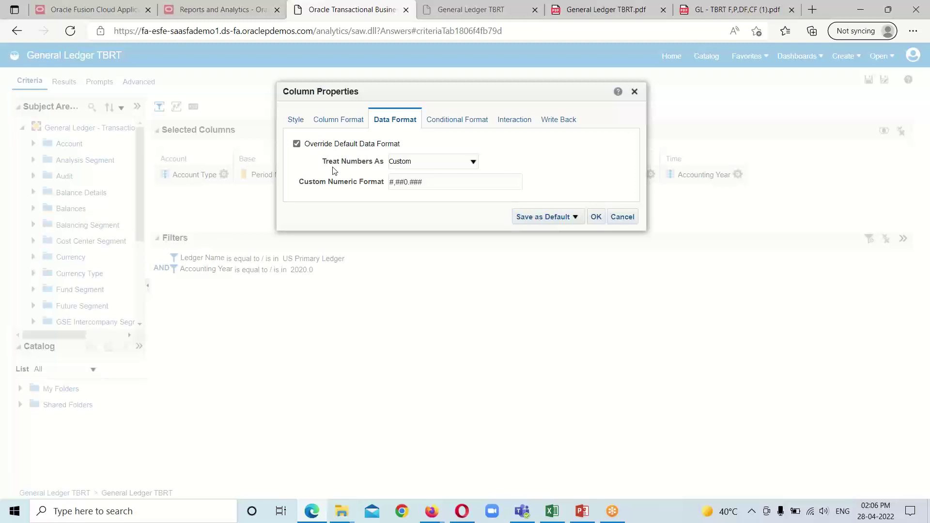
{"action": "left_click", "coordinate": [474, 162]}
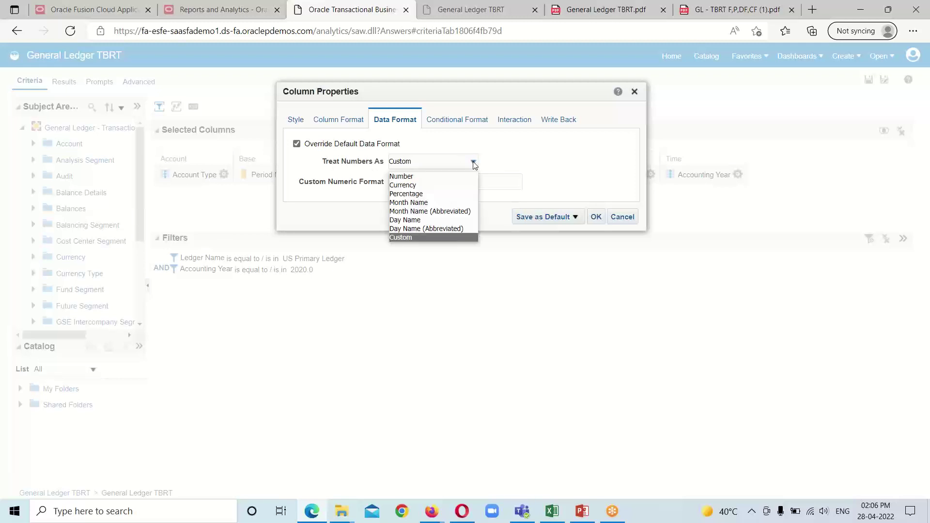
{"action": "left_click", "coordinate": [423, 186]}
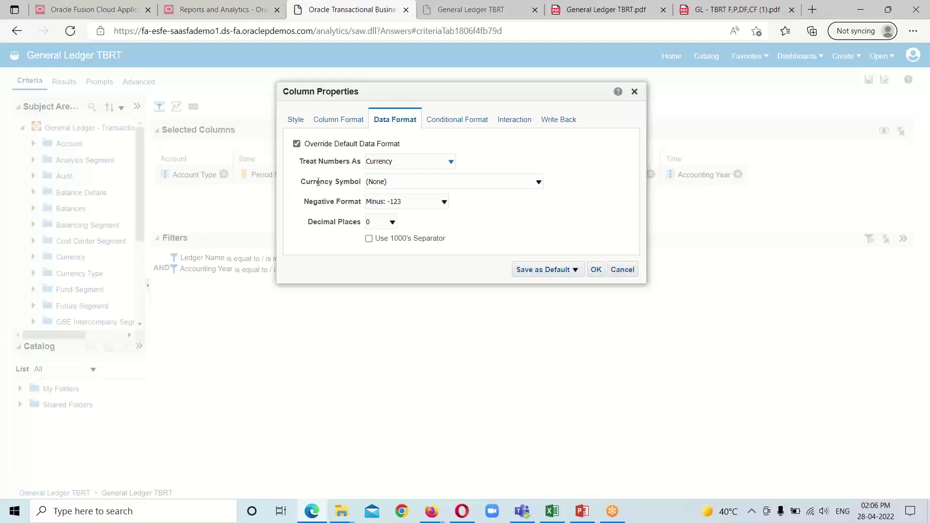
{"action": "left_click", "coordinate": [539, 182]}
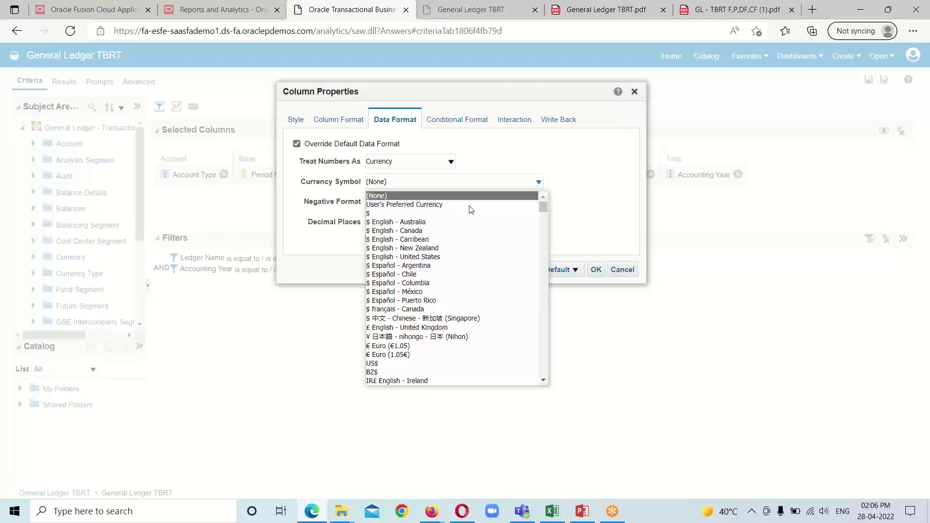
{"action": "left_click", "coordinate": [403, 214]}
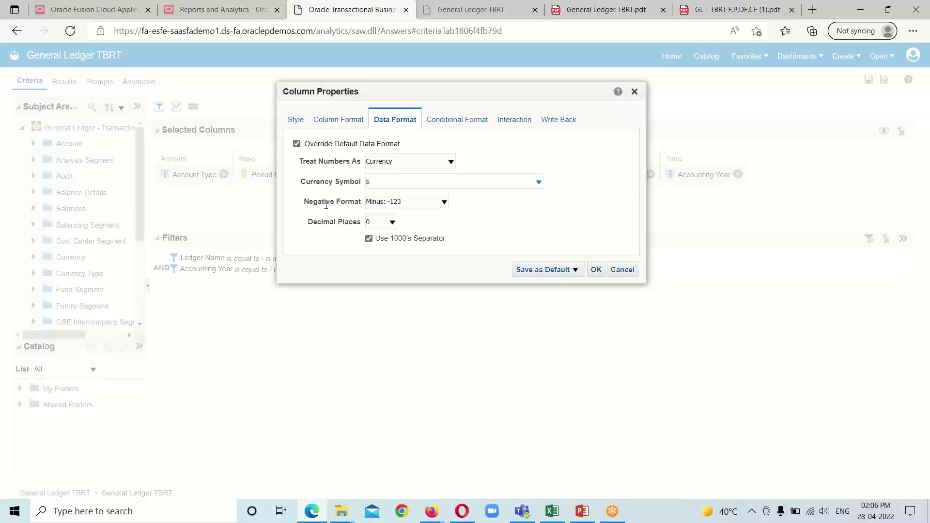
Set Period Net Activity's negative format to Parentheses (red): (123) with 2 decimal places and apply the column properties
{"action": "left_click", "coordinate": [445, 204]}
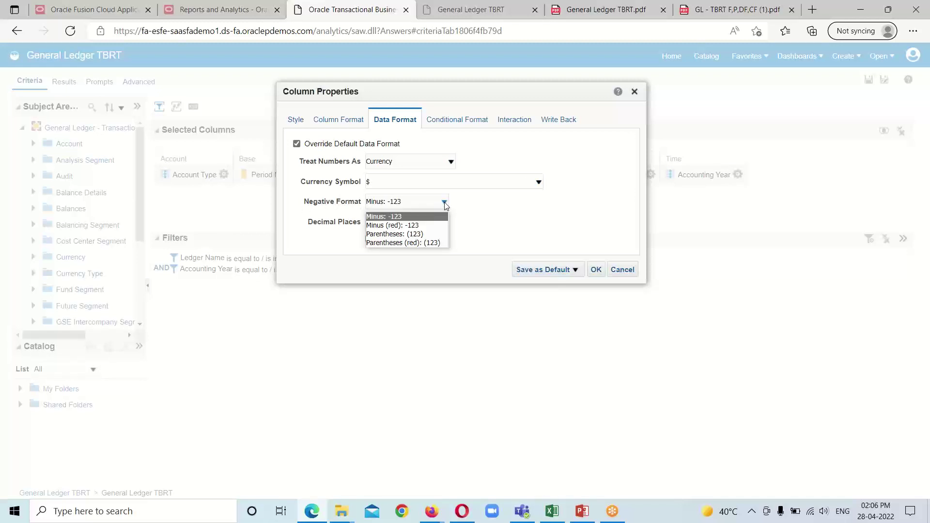
{"action": "left_click", "coordinate": [434, 243]}
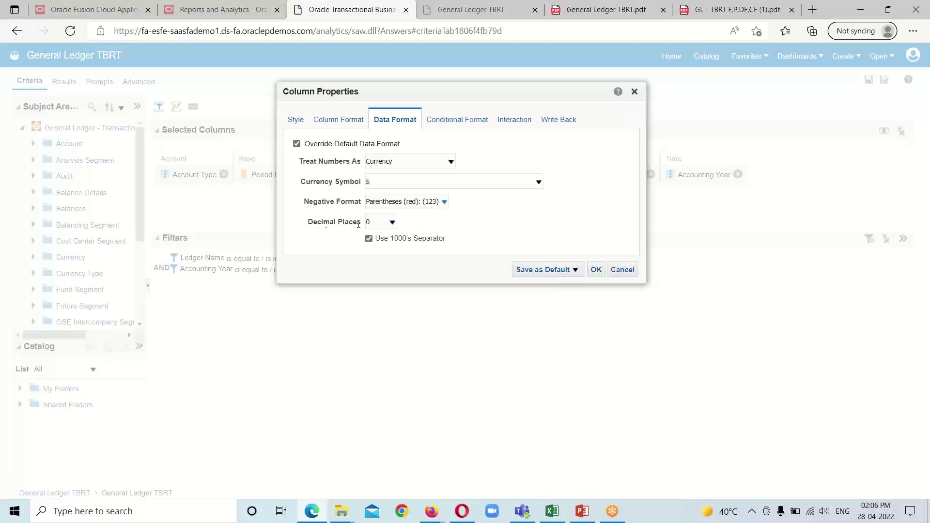
{"action": "left_click", "coordinate": [393, 222]}
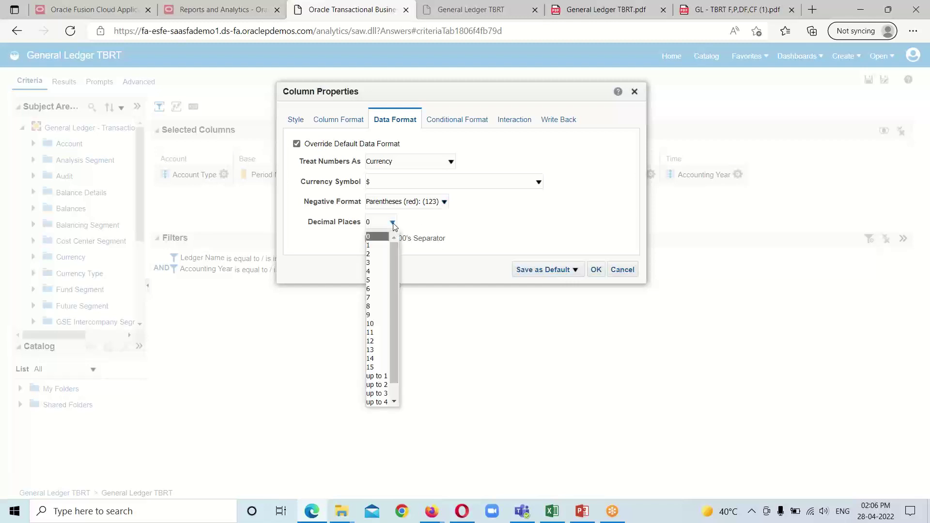
{"action": "left_click", "coordinate": [382, 254]}
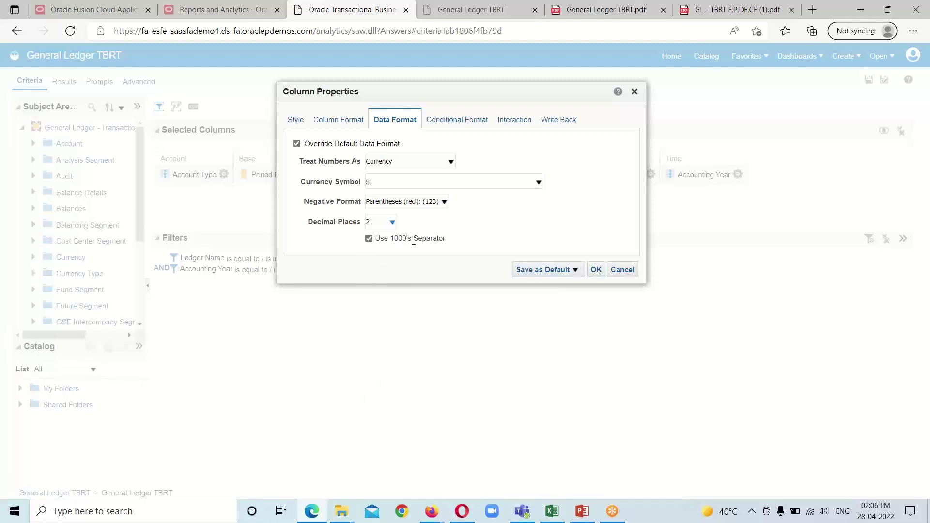
{"action": "left_click", "coordinate": [596, 270]}
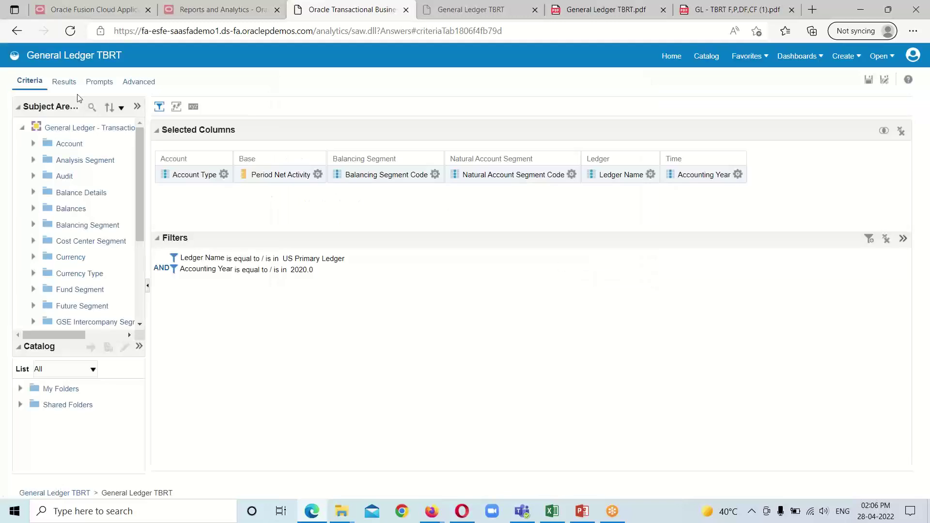
Check the Period Net Activity currency formatting in the analysis results and switch to the BI Analysis Editor slide in PowerPoint
{"action": "left_click", "coordinate": [64, 82]}
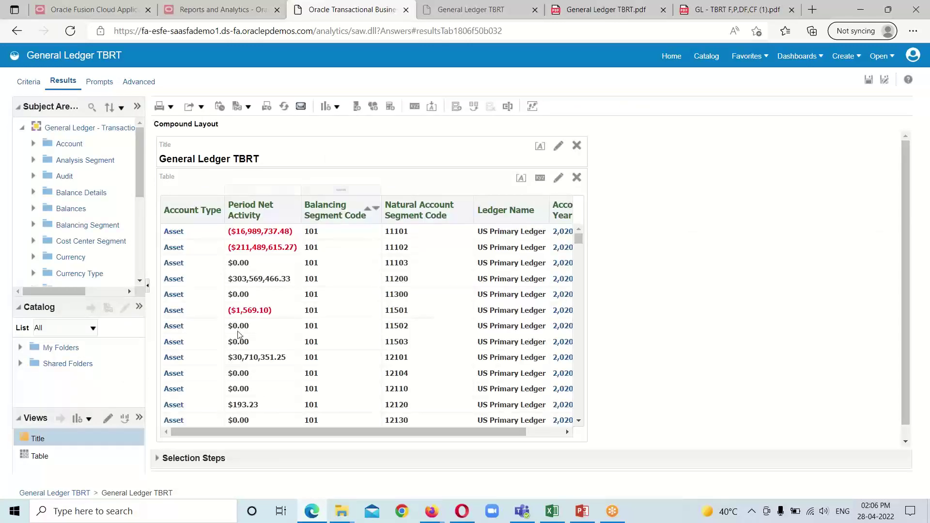
{"action": "scroll", "coordinate": [240, 269], "scroll_direction": "down", "scroll_amount": 1}
{"action": "scroll", "coordinate": [343, 388], "scroll_direction": "up", "scroll_amount": 1}
{"action": "left_click_drag", "start_coordinate": [392, 431], "coordinate": [491, 446]}
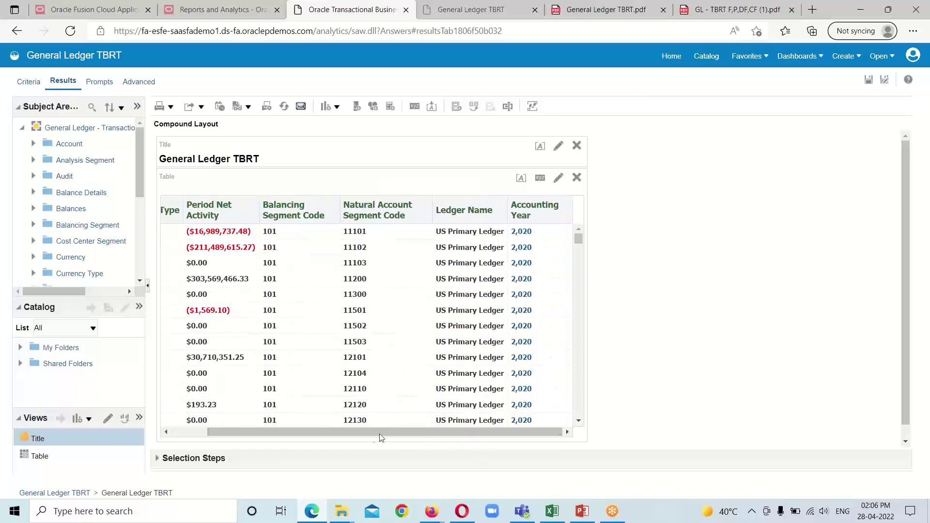
{"action": "left_click_drag", "start_coordinate": [380, 432], "coordinate": [293, 432]}
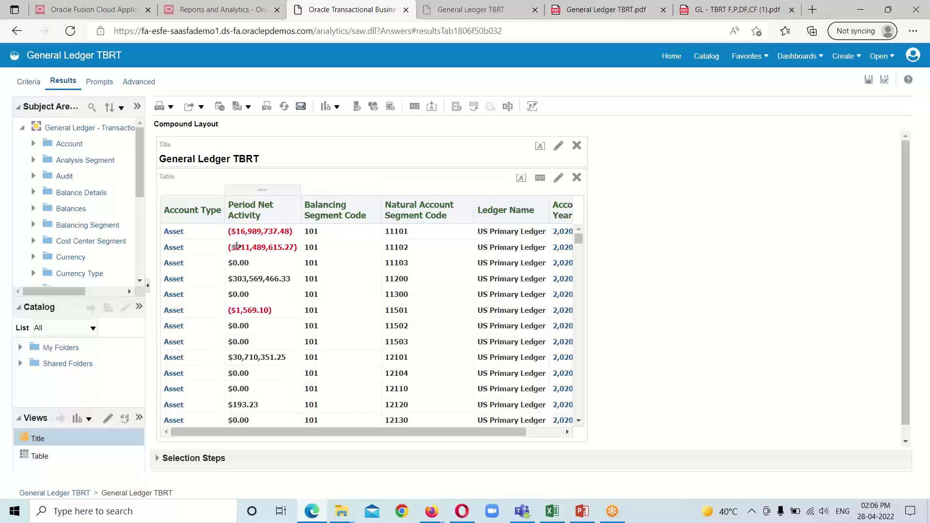
{"action": "scroll", "coordinate": [292, 298], "scroll_direction": "down", "scroll_amount": 2}
{"action": "scroll", "coordinate": [292, 298], "scroll_direction": "up", "scroll_amount": 2}
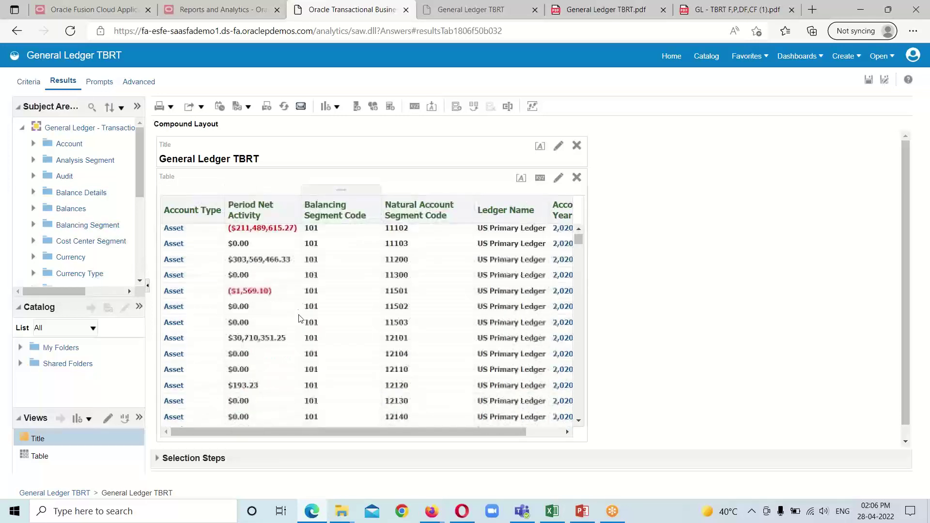
{"action": "left_click_drag", "start_coordinate": [467, 432], "coordinate": [443, 441]}
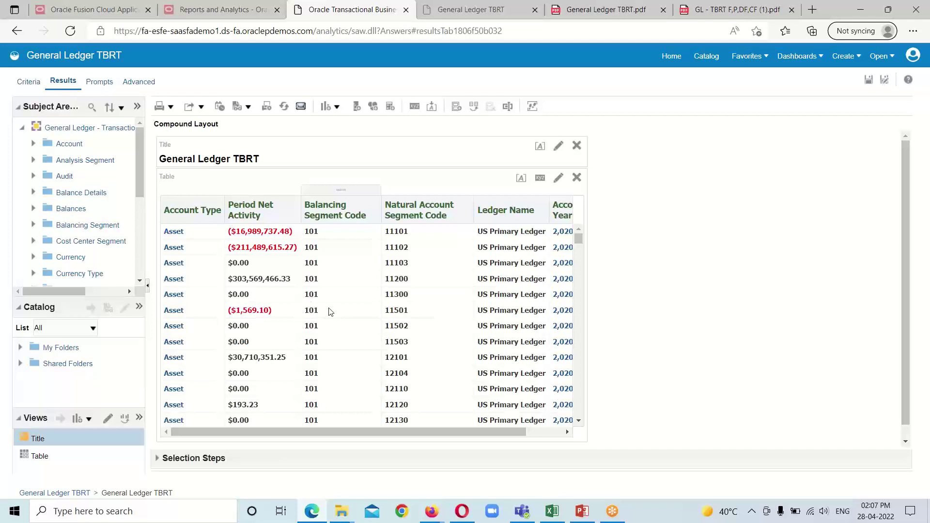
{"action": "key", "text": "alt+Tab"}
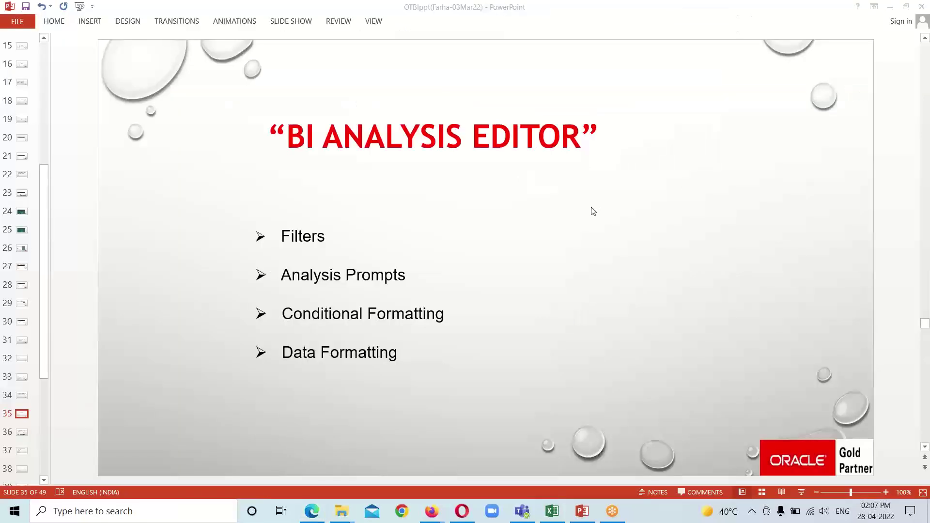
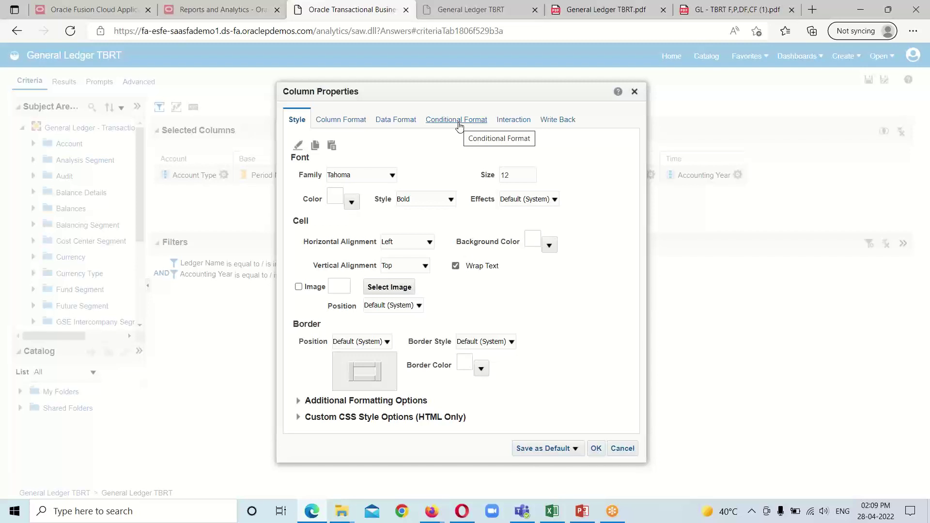
Add a conditional format to the Period Net Activity column for when Period Net Activity is less than 0
{"action": "left_click", "coordinate": [458, 121]}
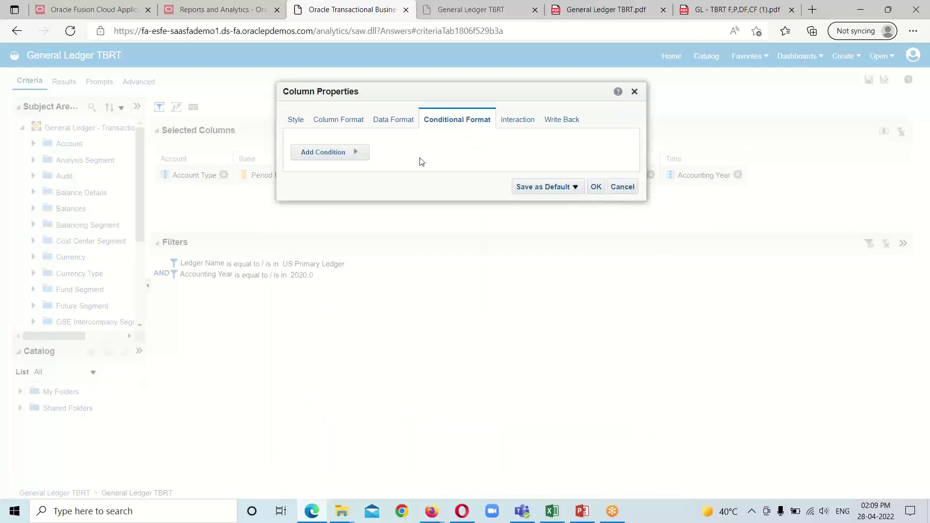
{"action": "left_click", "coordinate": [356, 154]}
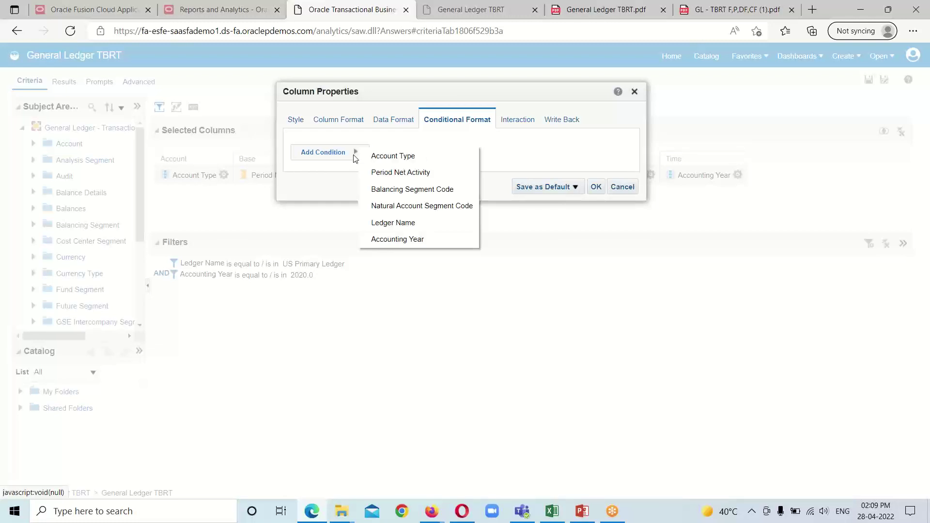
{"action": "left_click", "coordinate": [407, 175]}
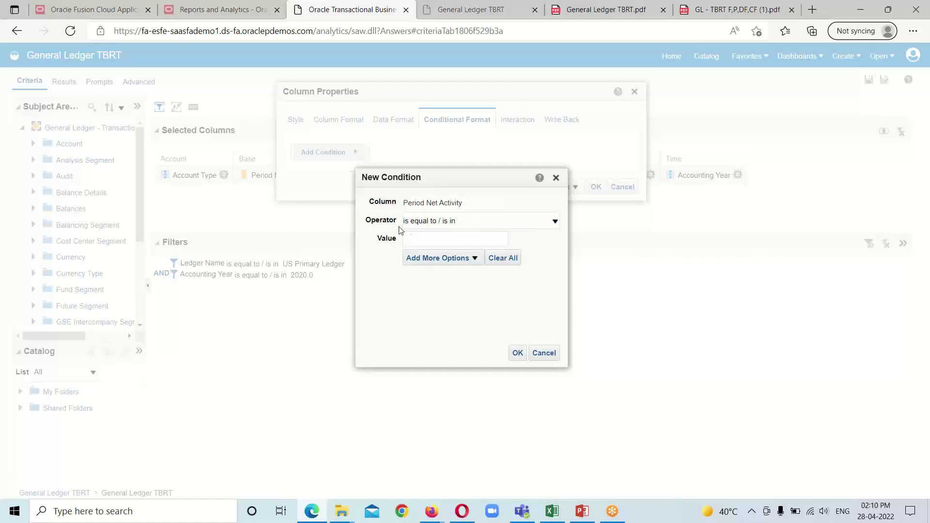
{"action": "left_click", "coordinate": [516, 224]}
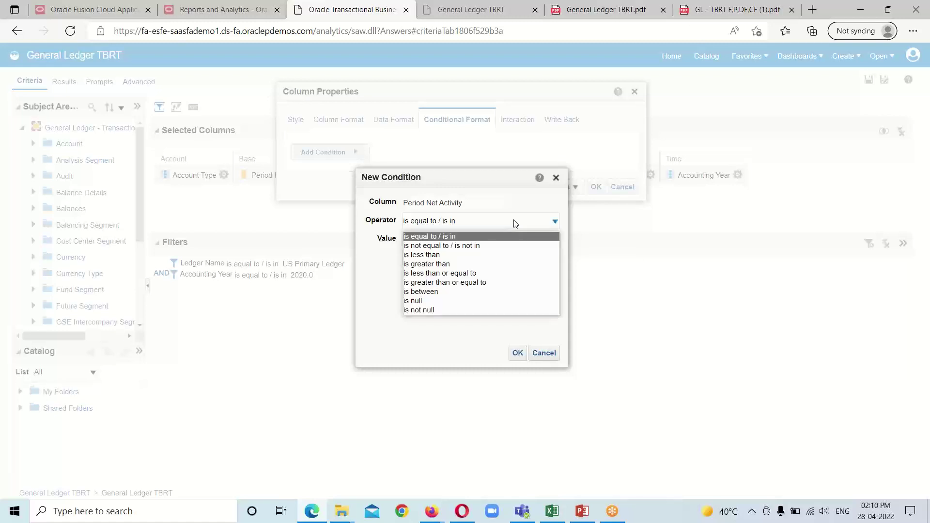
{"action": "left_click", "coordinate": [476, 258]}
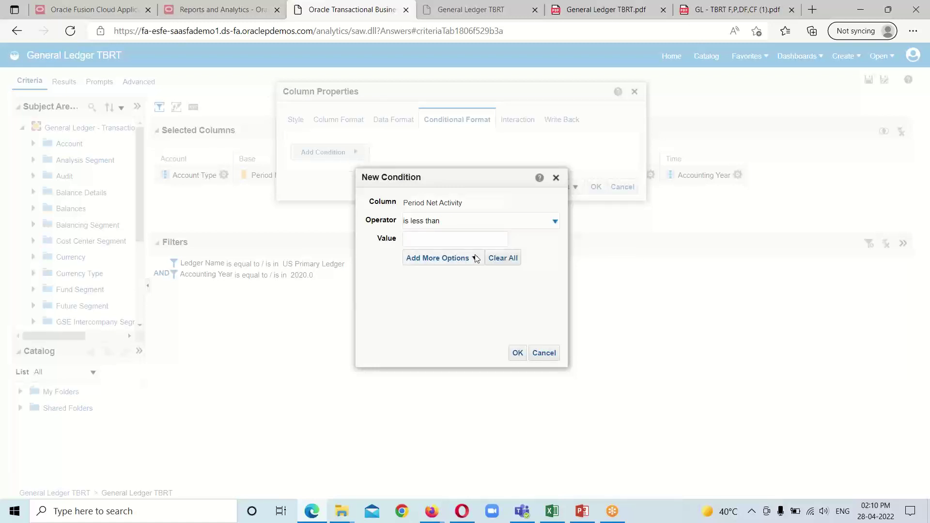
{"action": "left_click", "coordinate": [432, 237]}
{"action": "type", "text": "0"}
{"action": "left_click", "coordinate": [518, 354]}
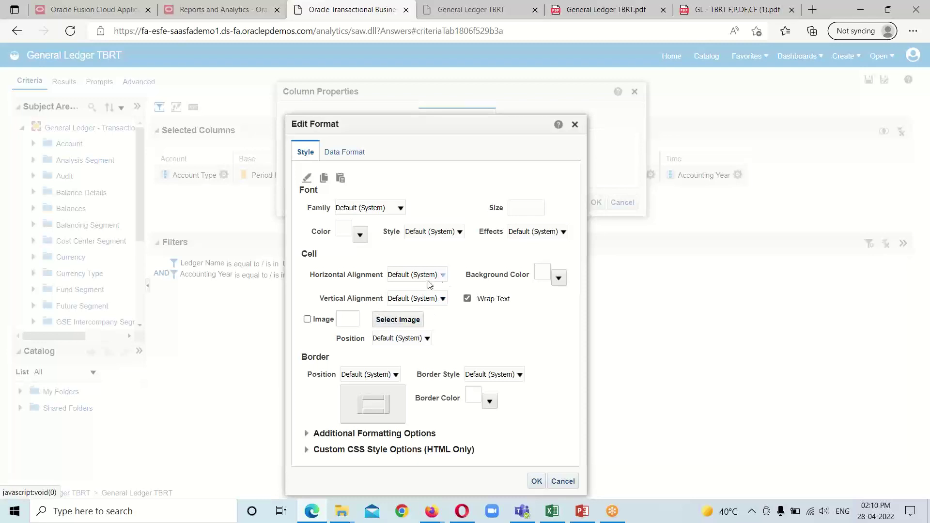
Give the condition's cells a grey #CCCCCC background and apply the Period Net Activity column properties
{"action": "left_click", "coordinate": [560, 280]}
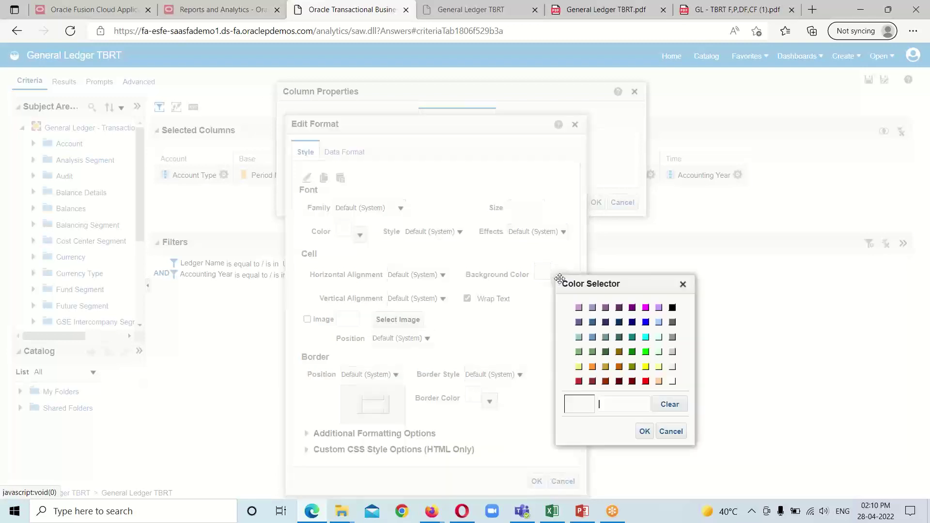
{"action": "left_click", "coordinate": [673, 352]}
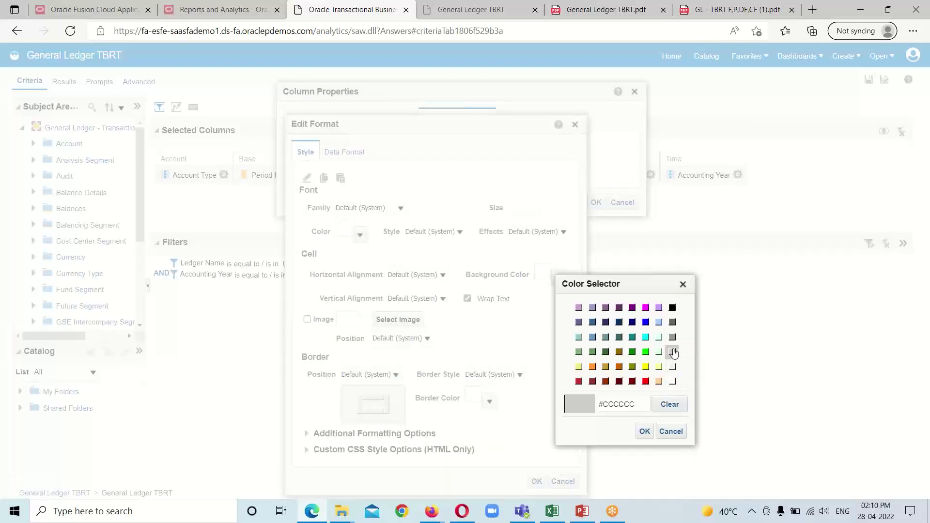
{"action": "left_click", "coordinate": [645, 431]}
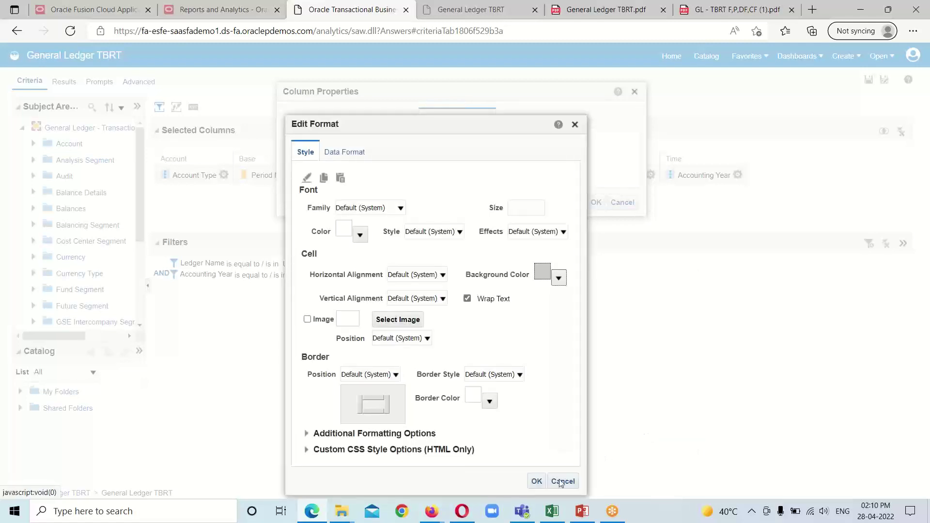
{"action": "left_click", "coordinate": [536, 481]}
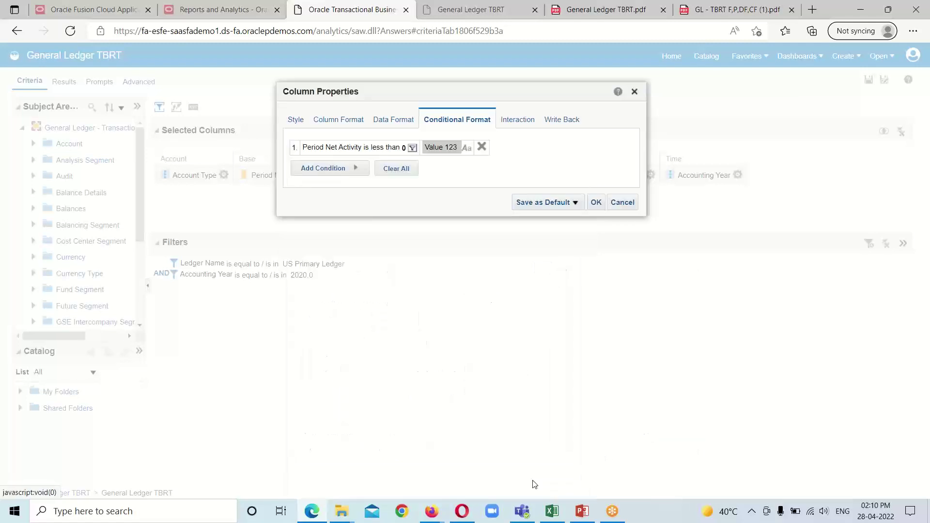
{"action": "left_click", "coordinate": [599, 206]}
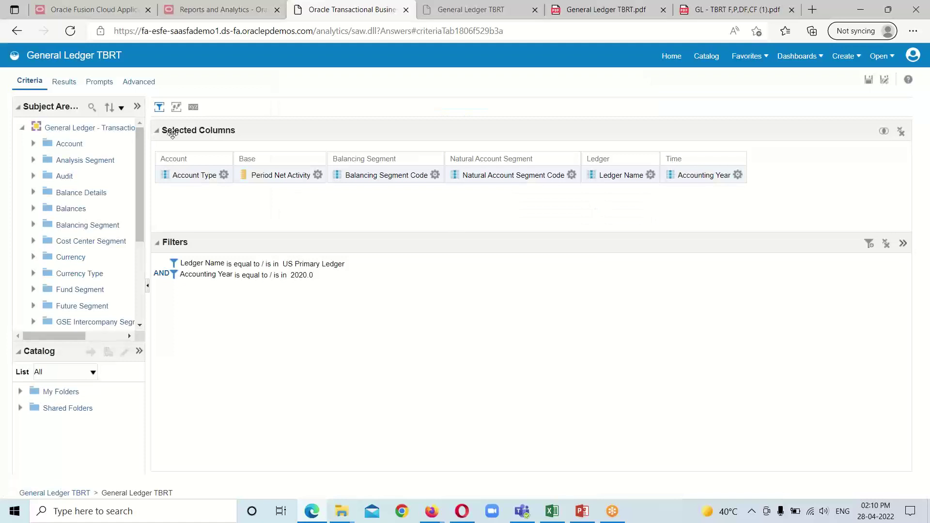
Display the analysis results and check the background highlighting of negative Period Net Activity values down the table
{"action": "left_click", "coordinate": [72, 83]}
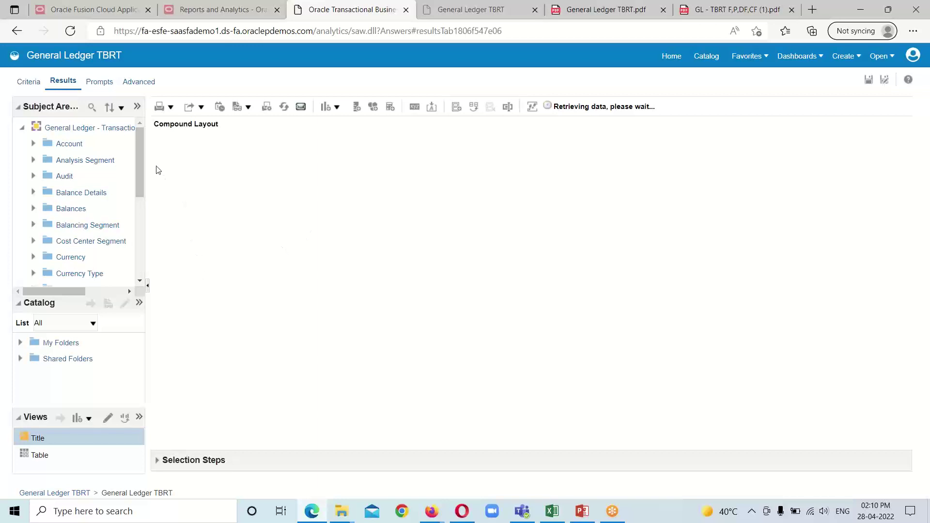
{"action": "scroll", "coordinate": [277, 350], "scroll_direction": "down", "scroll_amount": 2}
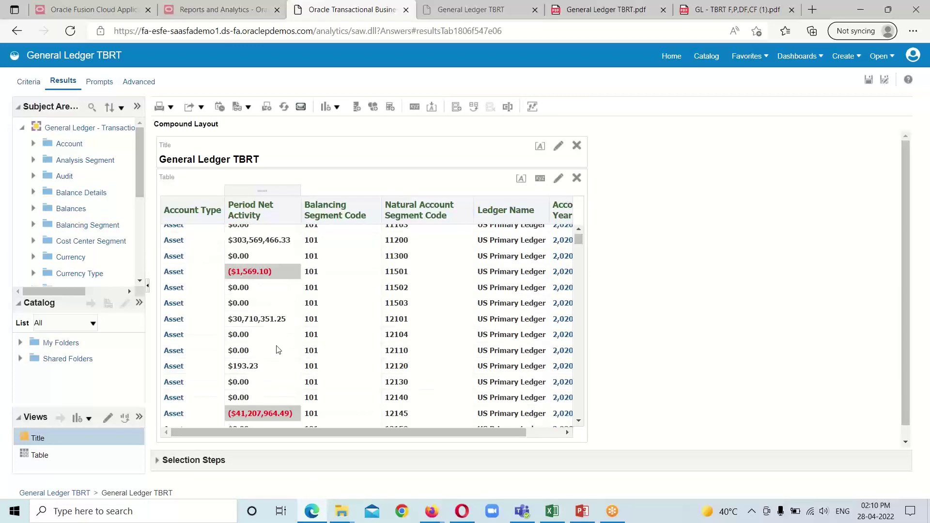
{"action": "scroll", "coordinate": [278, 350], "scroll_direction": "up", "scroll_amount": 2}
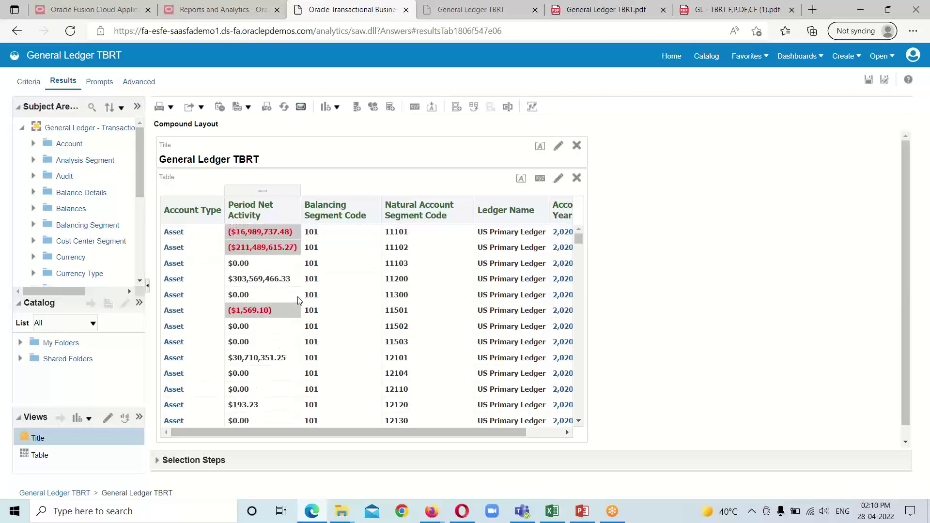
{"action": "scroll", "coordinate": [277, 350], "scroll_direction": "down", "scroll_amount": 3}
{"action": "scroll", "coordinate": [316, 326], "scroll_direction": "down", "scroll_amount": 3}
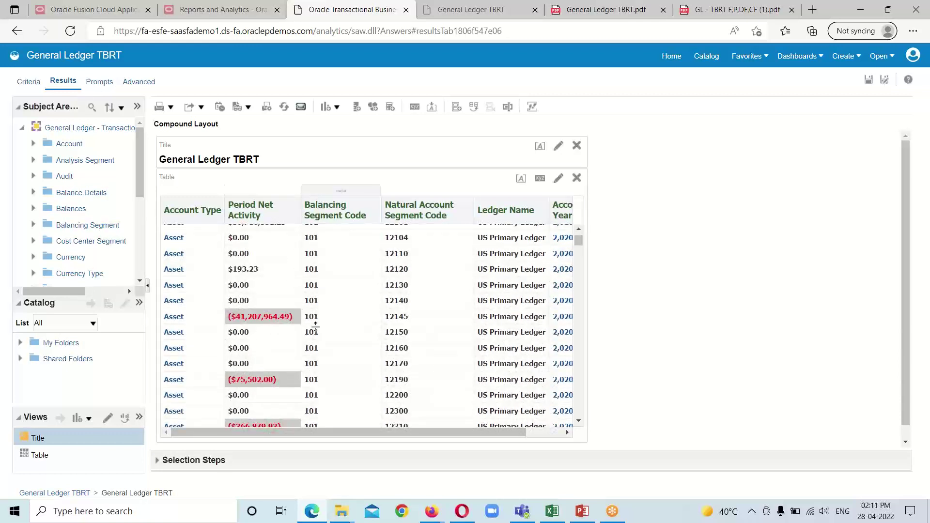
{"action": "scroll", "coordinate": [261, 344], "scroll_direction": "up", "scroll_amount": 6}
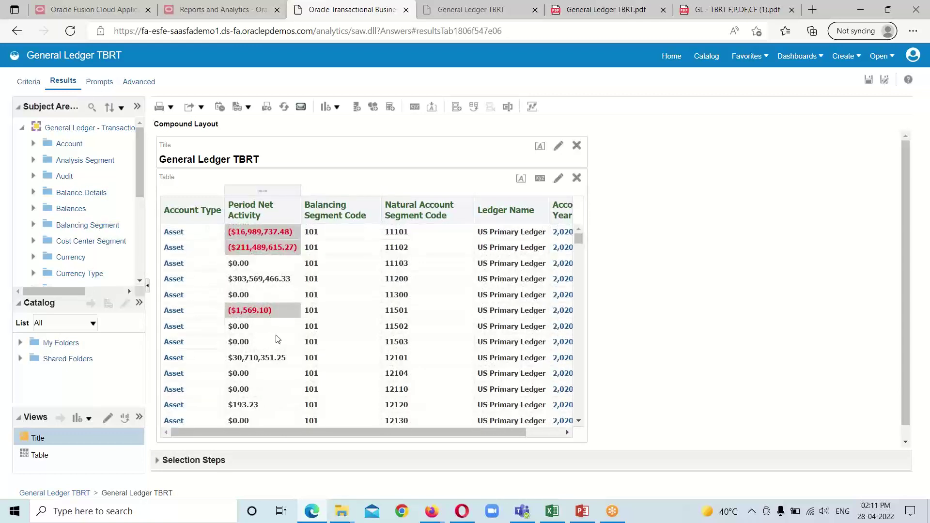
Check the negative Period Net Activity highlighting in the results table and switch to the BI Analysis Editor slide in PowerPoint
{"action": "scroll", "coordinate": [271, 342], "scroll_direction": "down", "scroll_amount": 3}
{"action": "scroll", "coordinate": [276, 336], "scroll_direction": "down", "scroll_amount": 3}
{"action": "scroll", "coordinate": [262, 336], "scroll_direction": "up", "scroll_amount": 6}
{"action": "scroll", "coordinate": [262, 305], "scroll_direction": "down", "scroll_amount": 3}
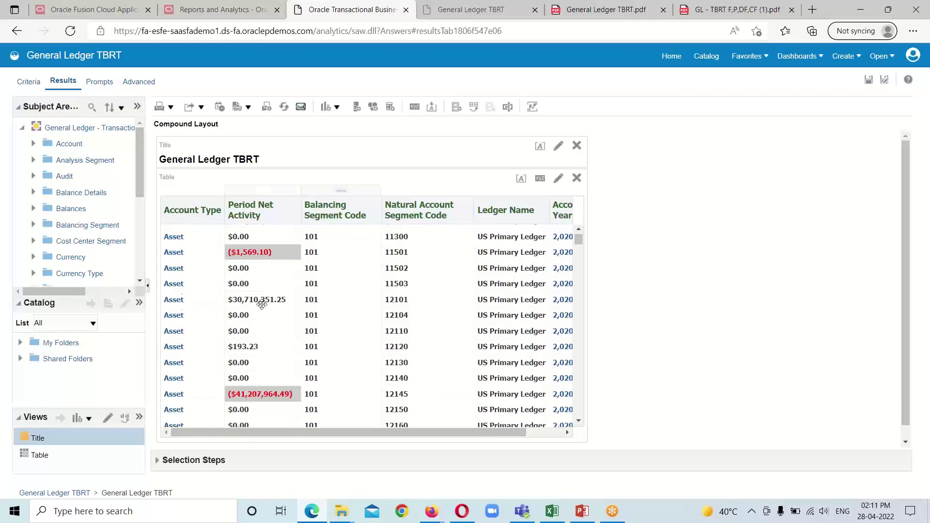
{"action": "scroll", "coordinate": [307, 314], "scroll_direction": "up", "scroll_amount": 3}
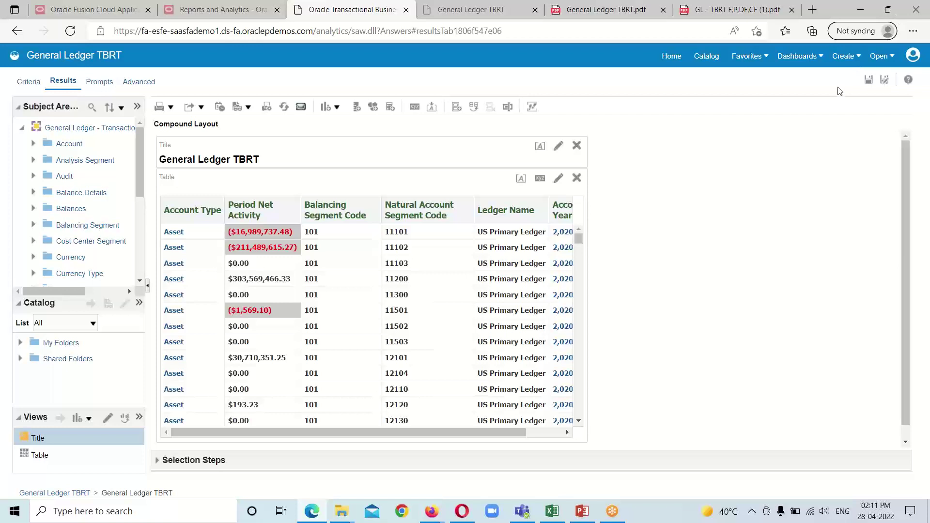
{"action": "key", "text": "alt+Tab"}
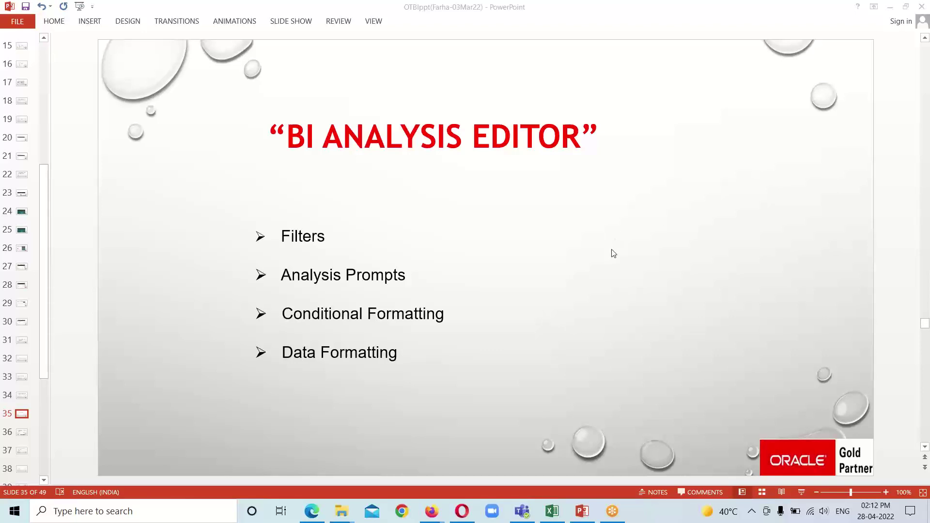
Switch back to the General Ledger TBRT analysis in the Edge browser and review its results table
{"action": "mouse_move", "coordinate": [320, 513]}
{"action": "left_click", "coordinate": [334, 466]}
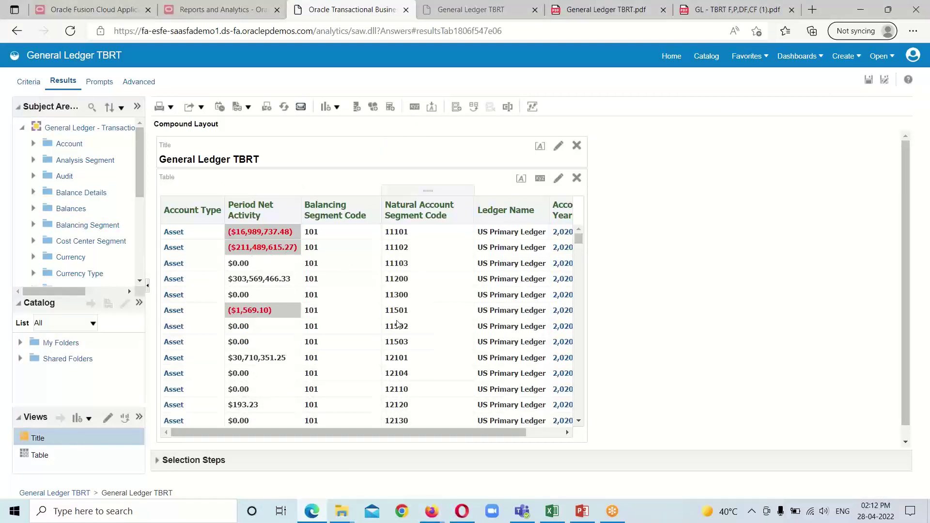
{"action": "left_click_drag", "start_coordinate": [485, 432], "coordinate": [422, 434]}
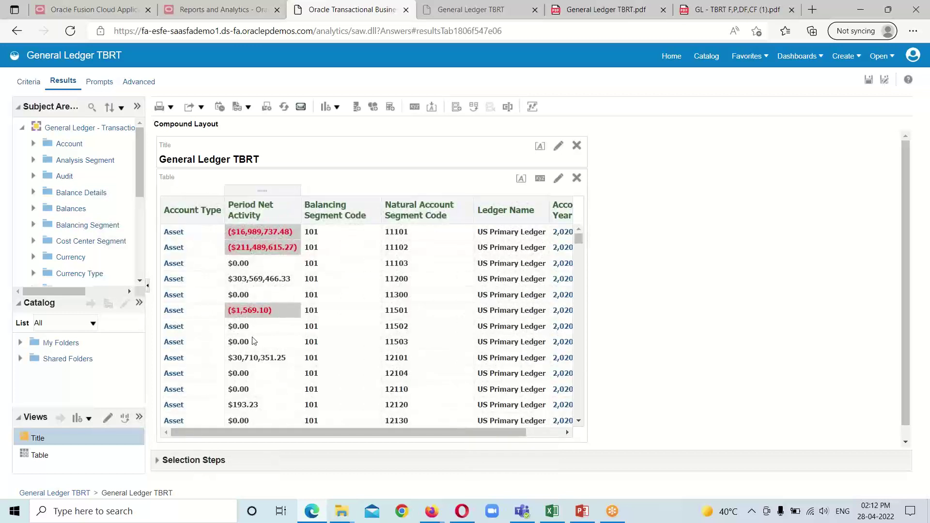
{"action": "scroll", "coordinate": [259, 338], "scroll_direction": "down", "scroll_amount": 1}
{"action": "scroll", "coordinate": [260, 338], "scroll_direction": "up", "scroll_amount": 1}
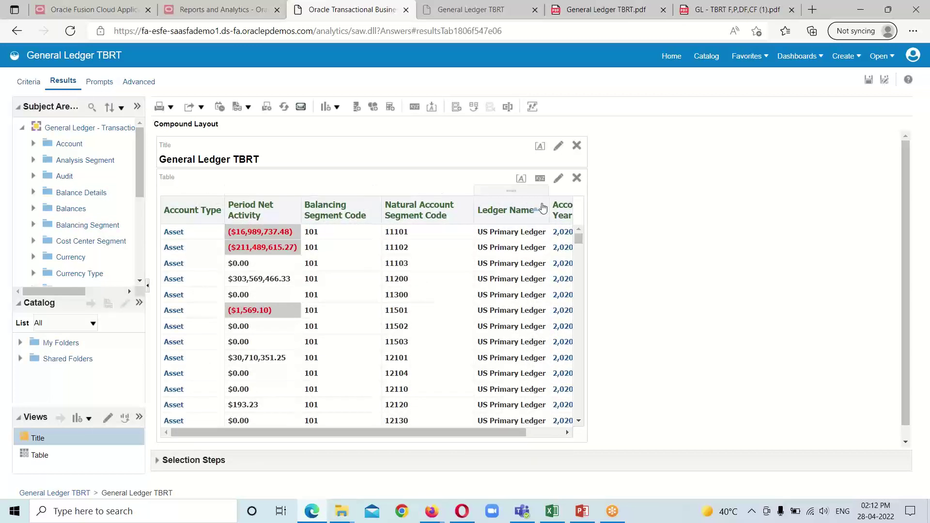
Add the Currency column from the Currency folder to the analysis criteria
{"action": "left_click", "coordinate": [29, 81]}
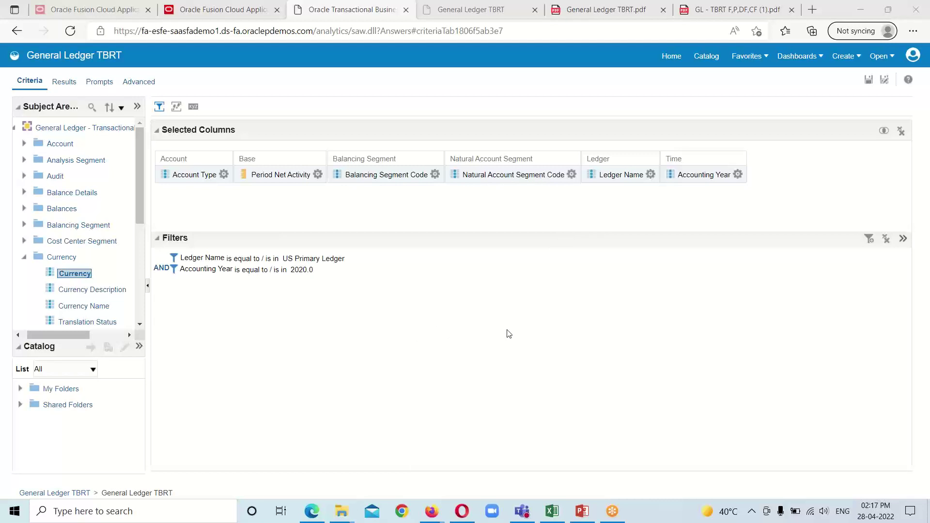
{"action": "left_click", "coordinate": [24, 257]}
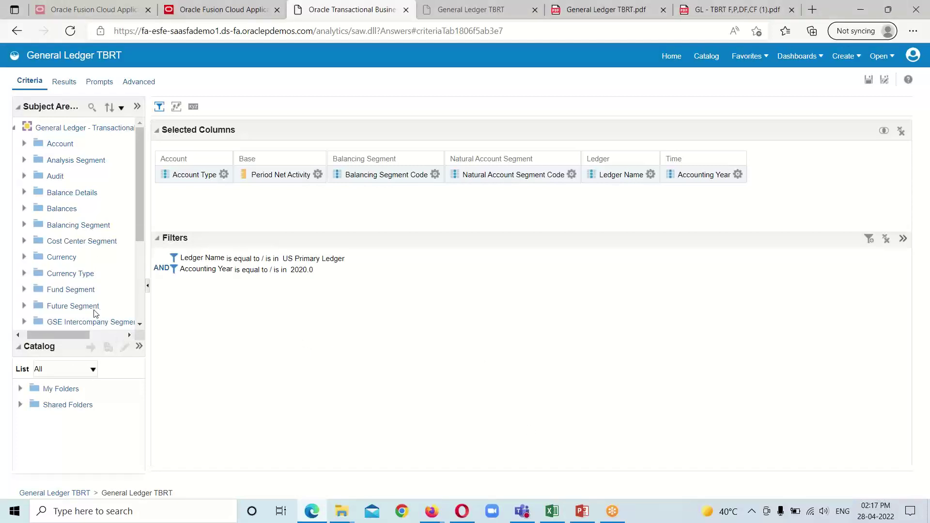
{"action": "left_click", "coordinate": [24, 257]}
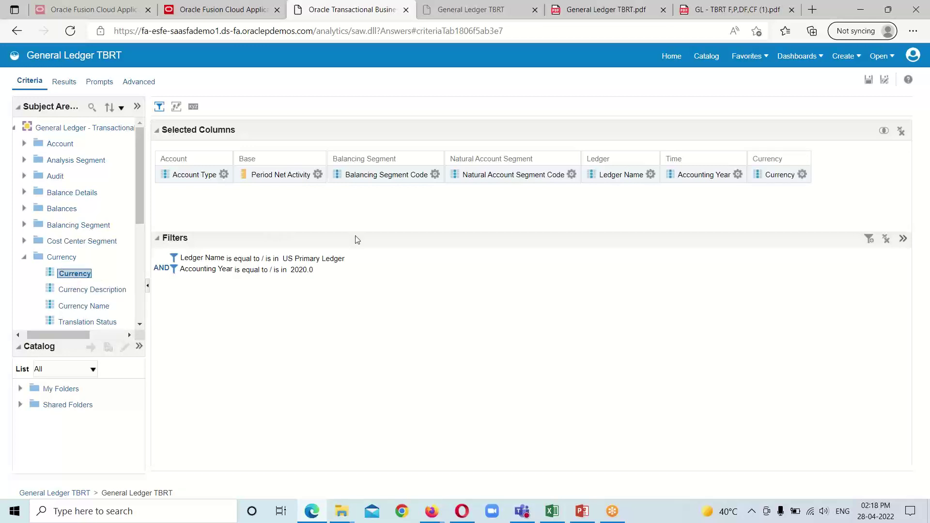
Display the analysis results and check the added Currency column at the end of the table
{"action": "left_click", "coordinate": [650, 175]}
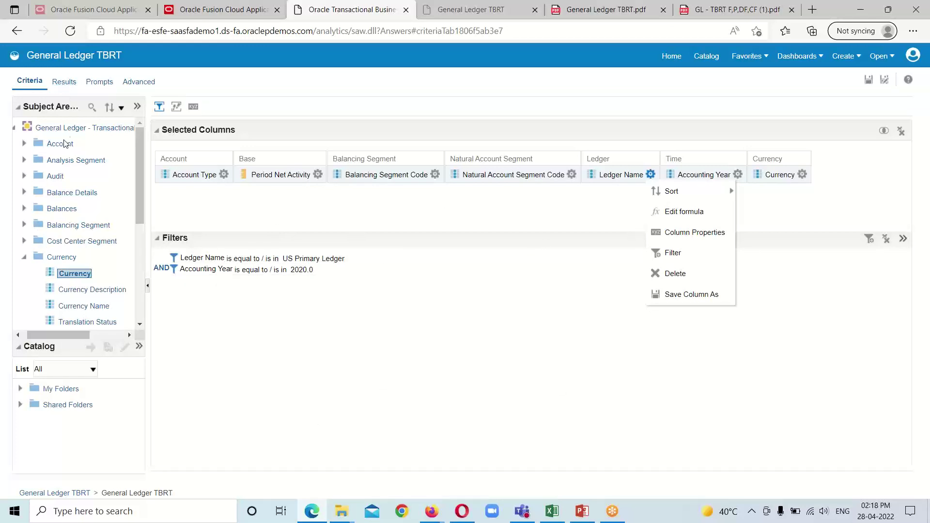
{"action": "left_click", "coordinate": [64, 82]}
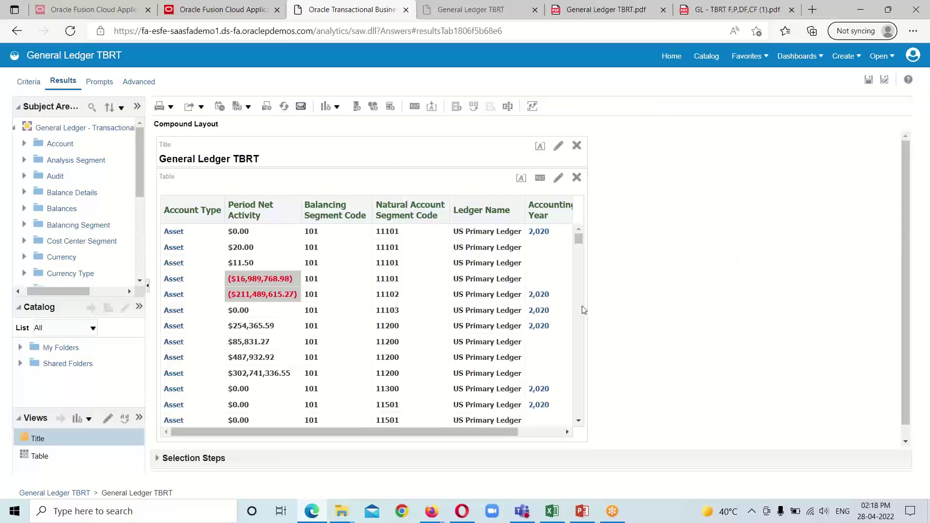
{"action": "left_click_drag", "start_coordinate": [461, 429], "coordinate": [529, 438]}
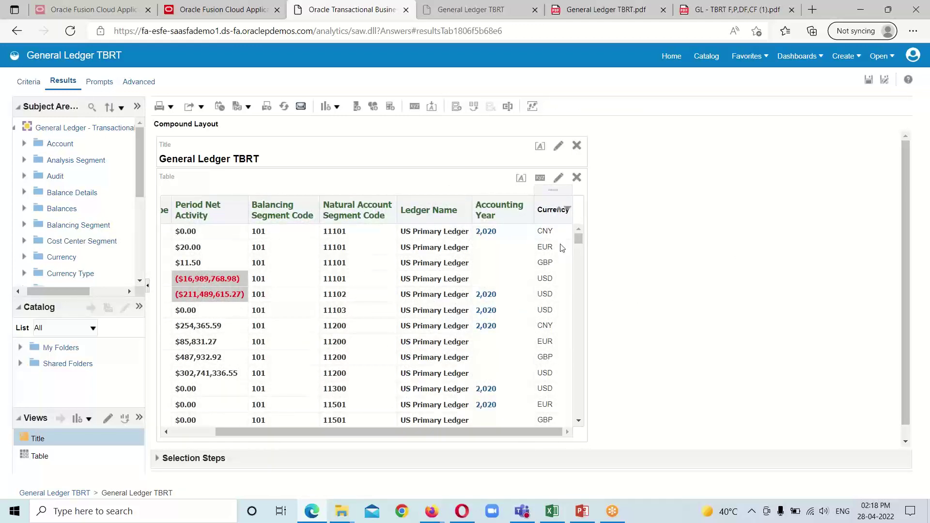
Copy the column heading format from the Ledger Name column's properties
{"action": "left_click", "coordinate": [26, 87]}
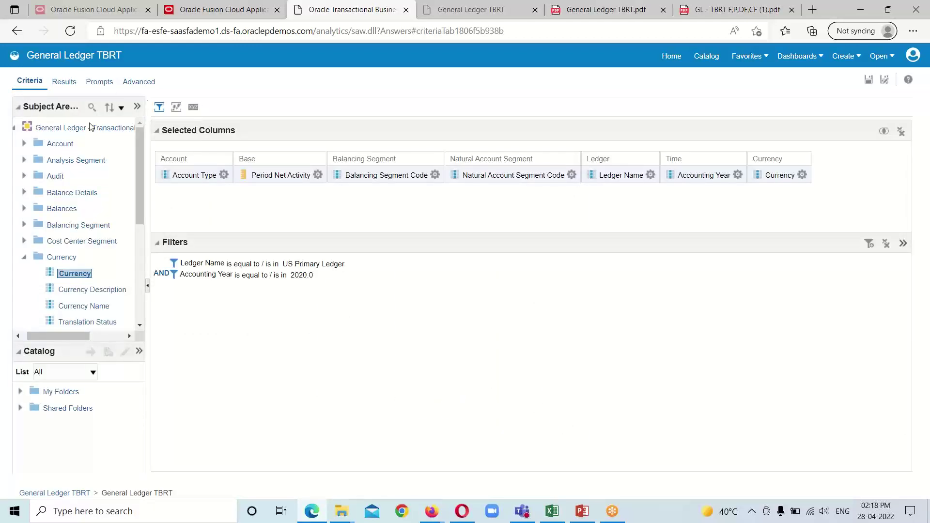
{"action": "left_click", "coordinate": [803, 175]}
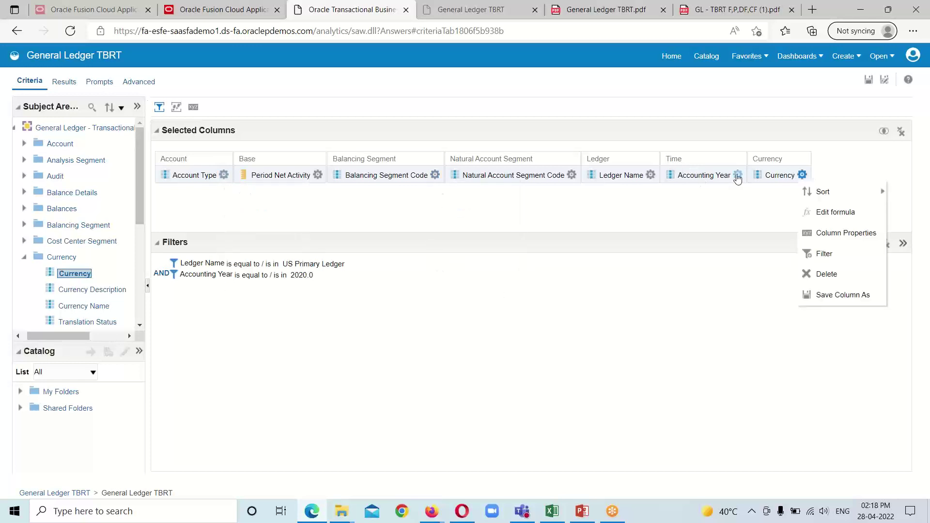
{"action": "left_click", "coordinate": [737, 176]}
{"action": "left_click", "coordinate": [318, 175]}
{"action": "left_click", "coordinate": [802, 175]}
{"action": "left_click", "coordinate": [738, 176]}
{"action": "left_click", "coordinate": [651, 175]}
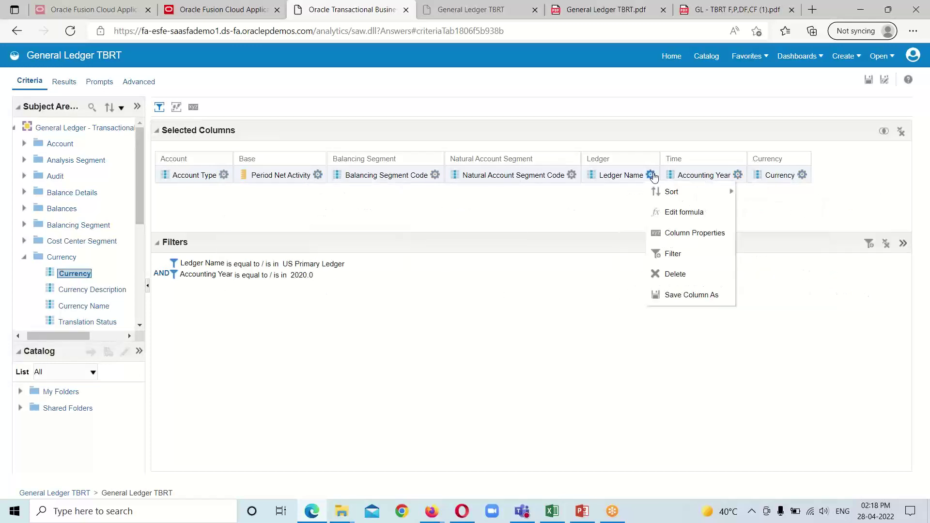
{"action": "left_click", "coordinate": [674, 233]}
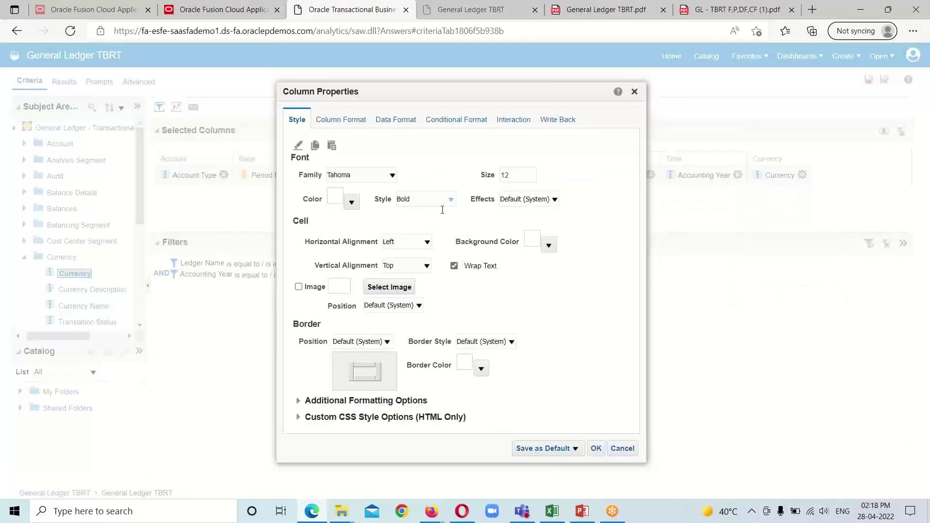
{"action": "left_click", "coordinate": [346, 123]}
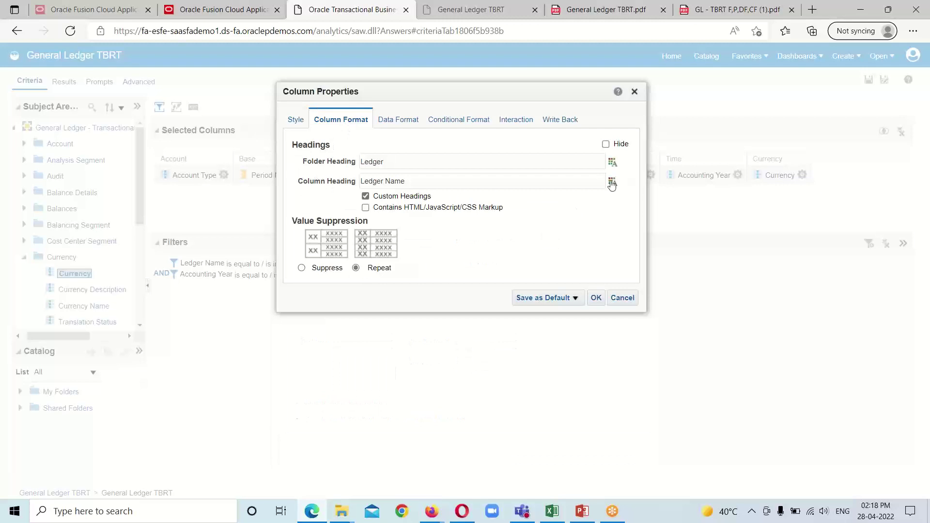
{"action": "left_click", "coordinate": [613, 181]}
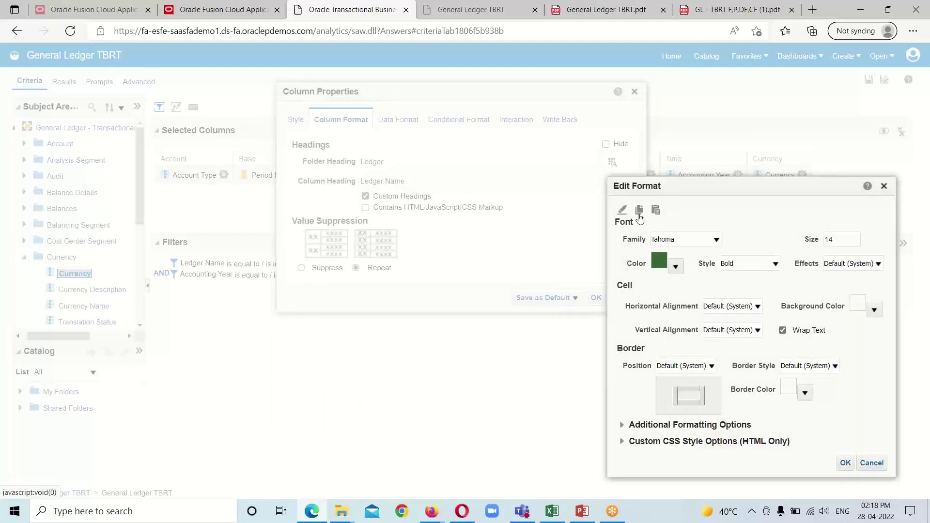
{"action": "left_click", "coordinate": [846, 463]}
{"action": "left_click", "coordinate": [596, 297]}
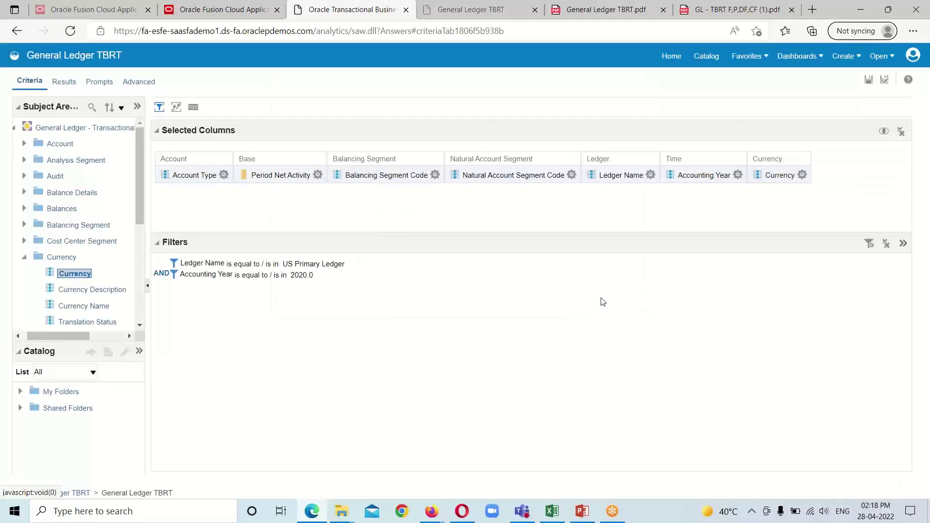
Enable custom headings for the Currency column, paste the copied format onto its column heading and apply the properties
{"action": "left_click", "coordinate": [802, 175]}
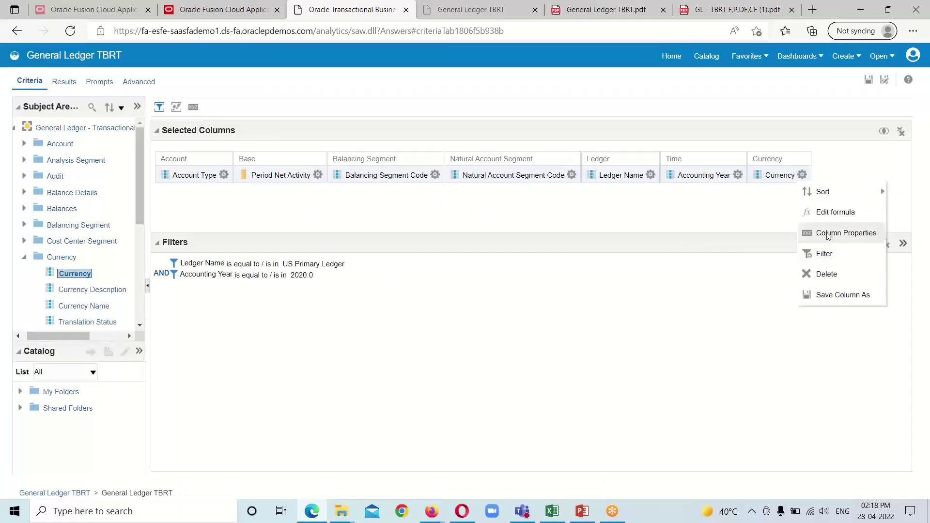
{"action": "left_click", "coordinate": [814, 234]}
{"action": "left_click", "coordinate": [365, 196]}
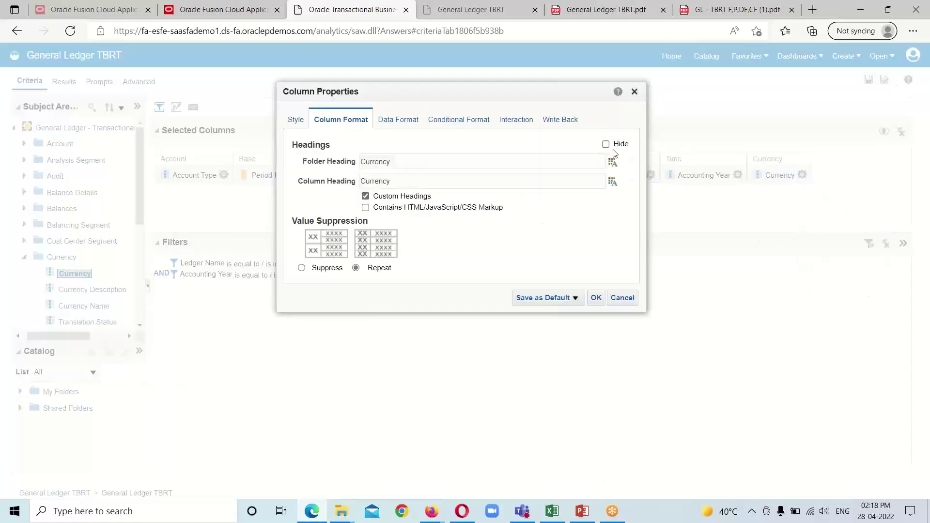
{"action": "left_click", "coordinate": [618, 182]}
{"action": "left_click", "coordinate": [659, 210]}
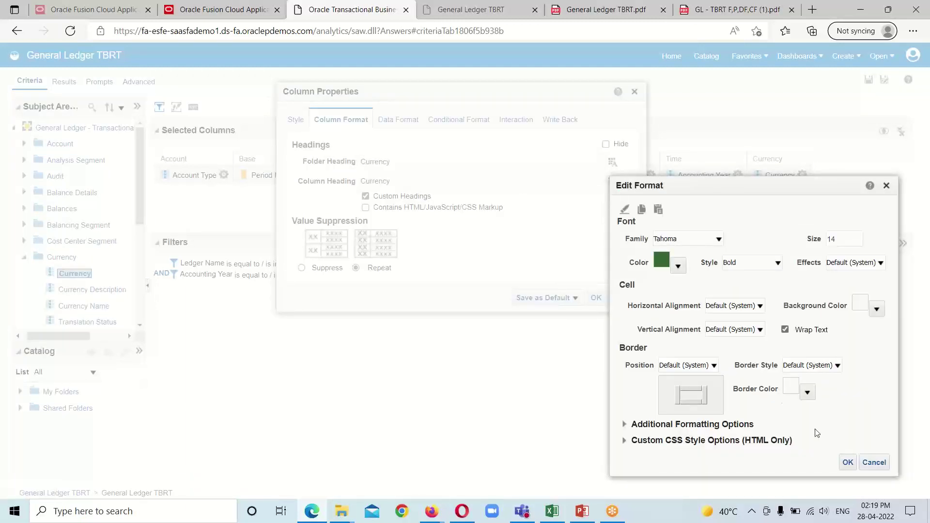
{"action": "left_click", "coordinate": [849, 464]}
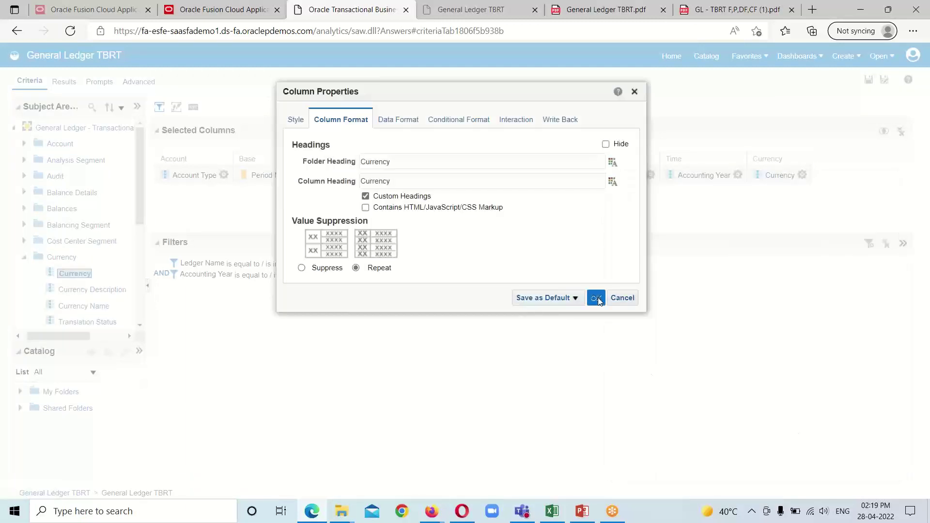
{"action": "left_click", "coordinate": [597, 297]}
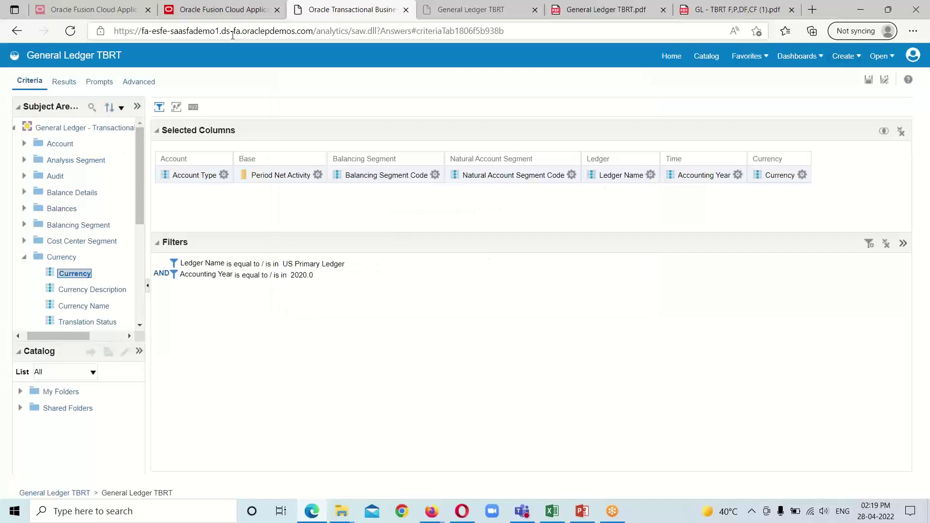
Check the Currency column heading's format in the analysis results and return to the criteria
{"action": "left_click", "coordinate": [64, 81]}
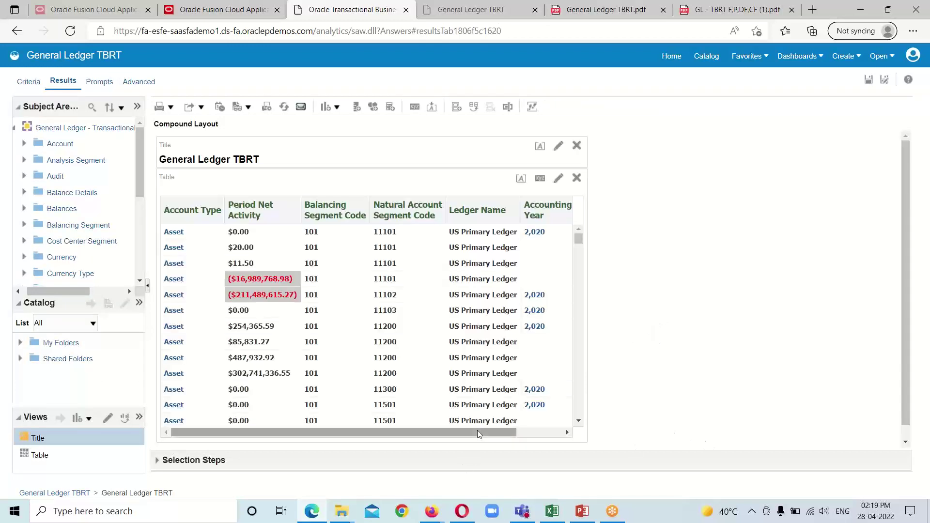
{"action": "left_click_drag", "start_coordinate": [478, 431], "coordinate": [554, 426]}
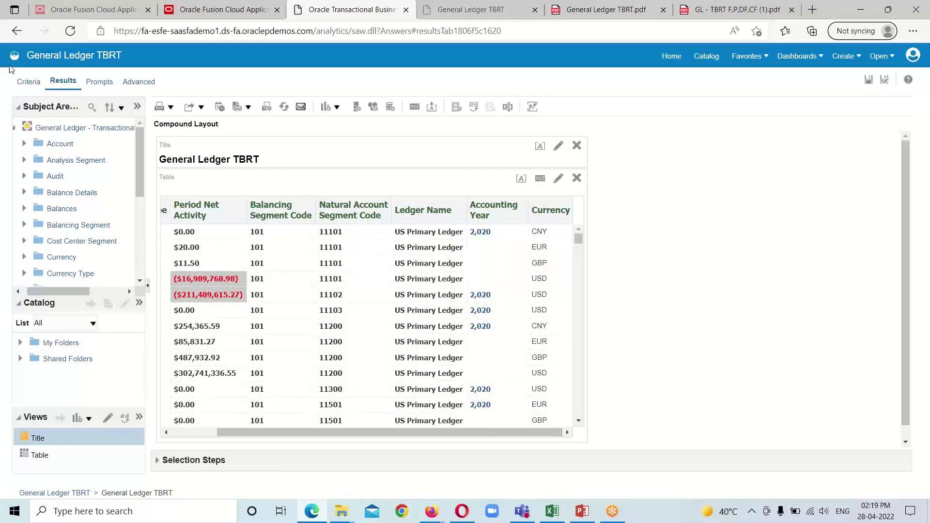
{"action": "left_click", "coordinate": [27, 82]}
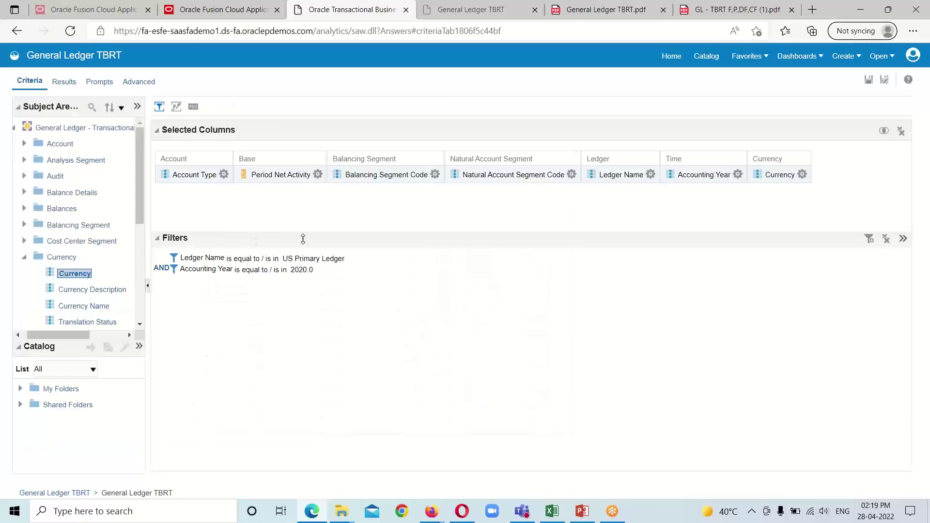
Set the Currency column's value font to Tahoma, size 12, in its column properties
{"action": "left_click", "coordinate": [802, 174]}
{"action": "left_click", "coordinate": [833, 231]}
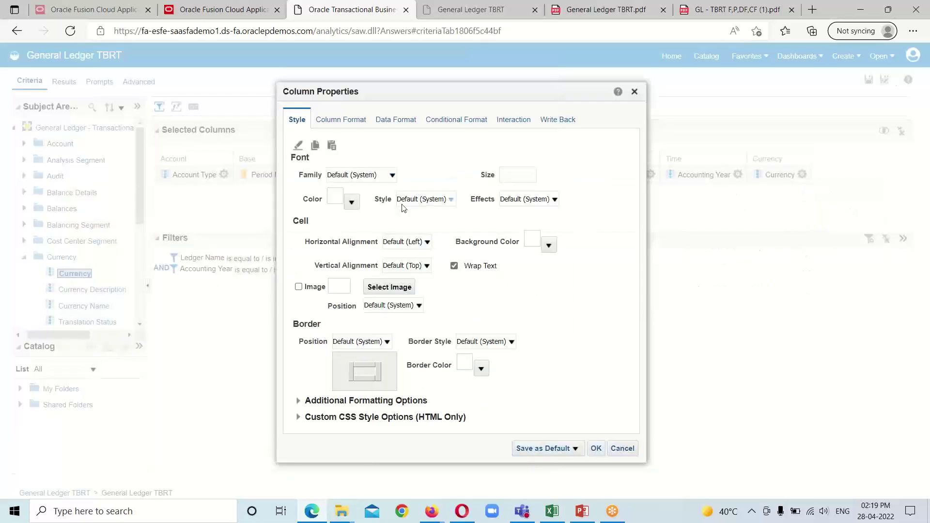
{"action": "left_click", "coordinate": [393, 175]}
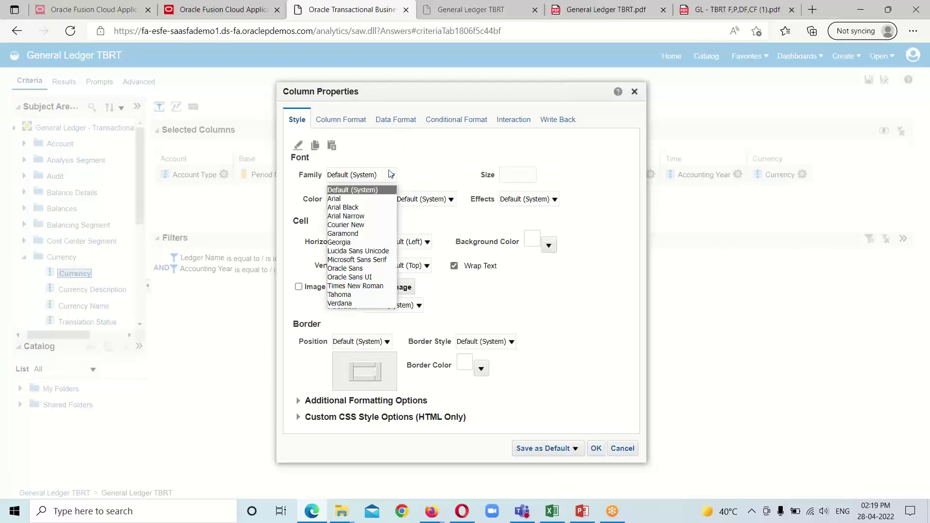
{"action": "left_click", "coordinate": [344, 295]}
{"action": "left_click", "coordinate": [520, 174]}
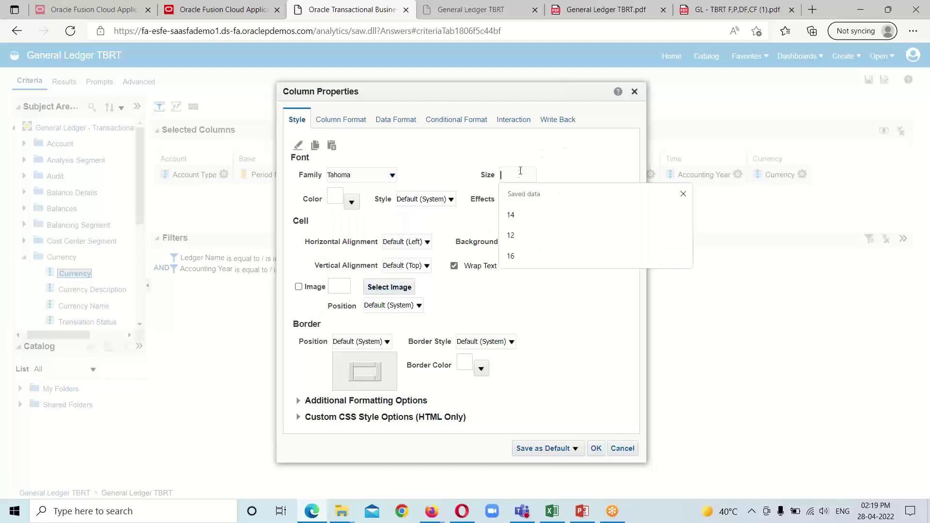
{"action": "left_click", "coordinate": [517, 235]}
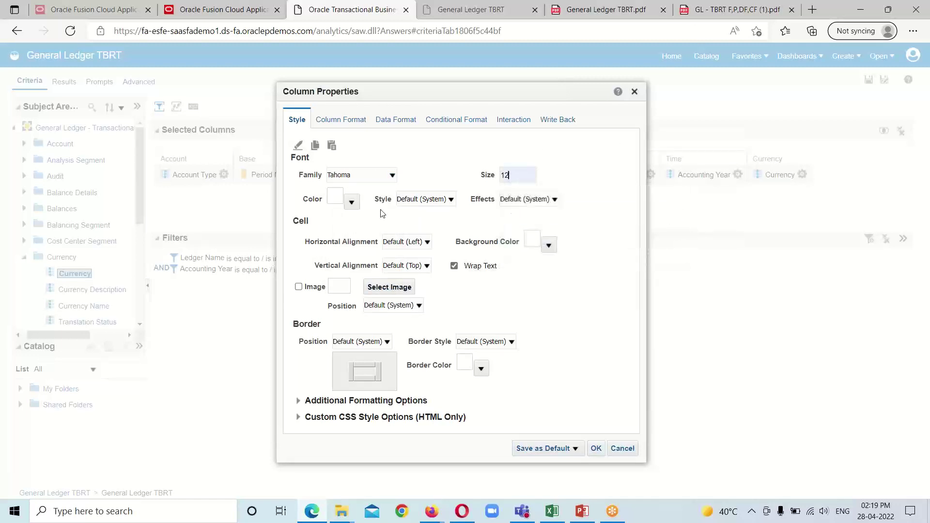
Try black #000000 as the Currency column's font color and clear the color selection again
{"action": "left_click", "coordinate": [354, 204]}
{"action": "left_click", "coordinate": [467, 234]}
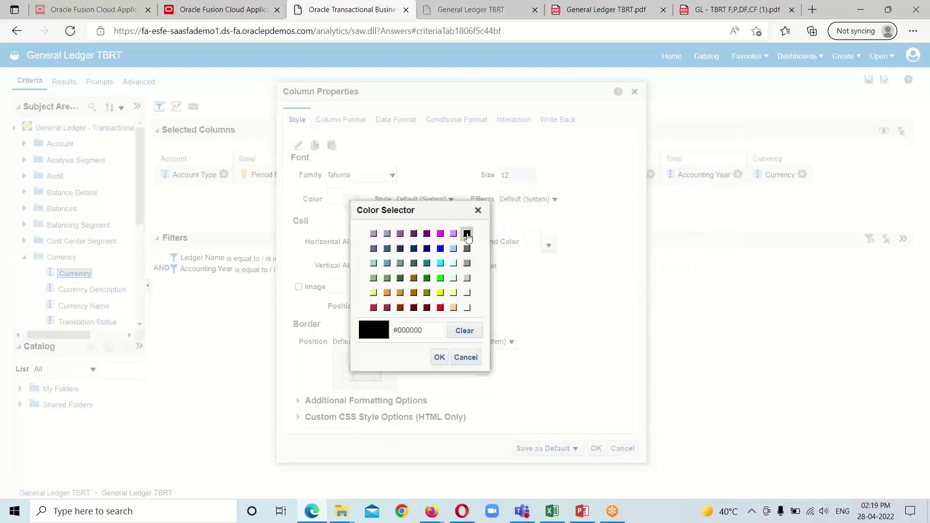
{"action": "left_click", "coordinate": [439, 357]}
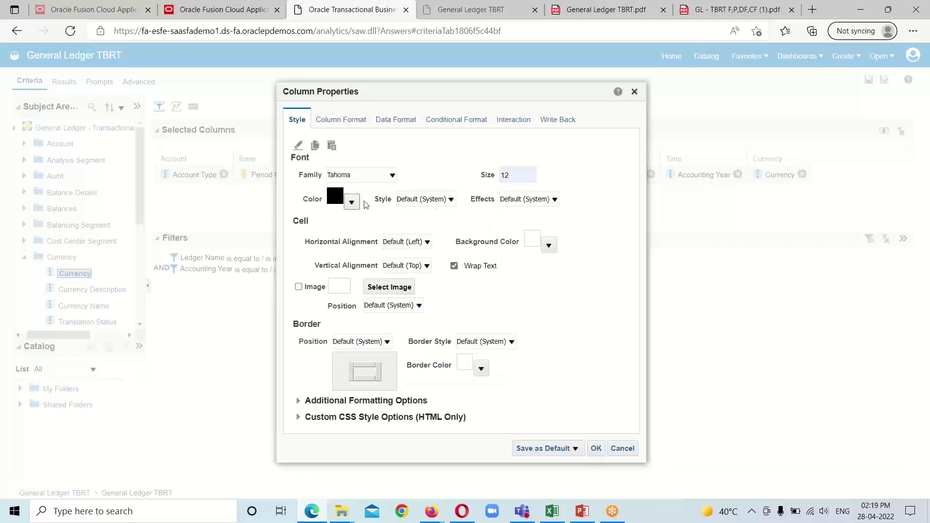
{"action": "left_click", "coordinate": [352, 203]}
{"action": "left_click", "coordinate": [464, 327]}
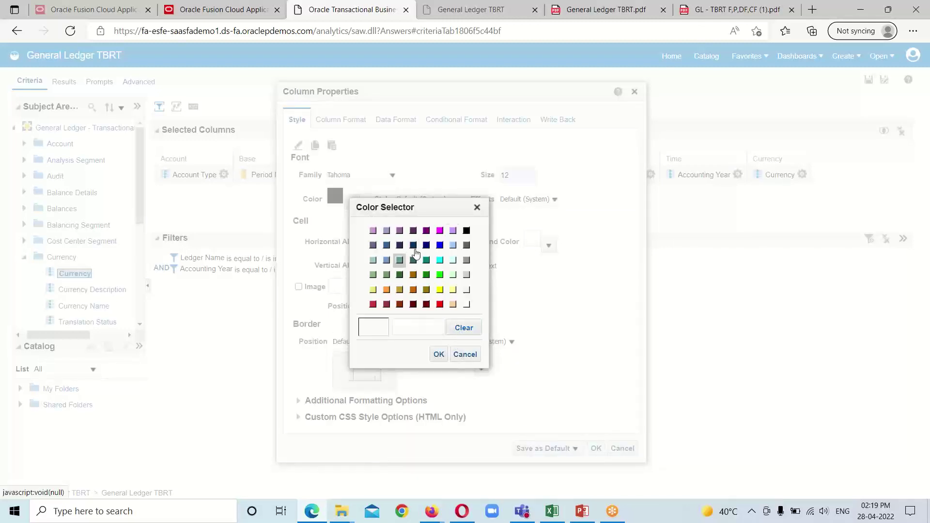
{"action": "left_click", "coordinate": [439, 354]}
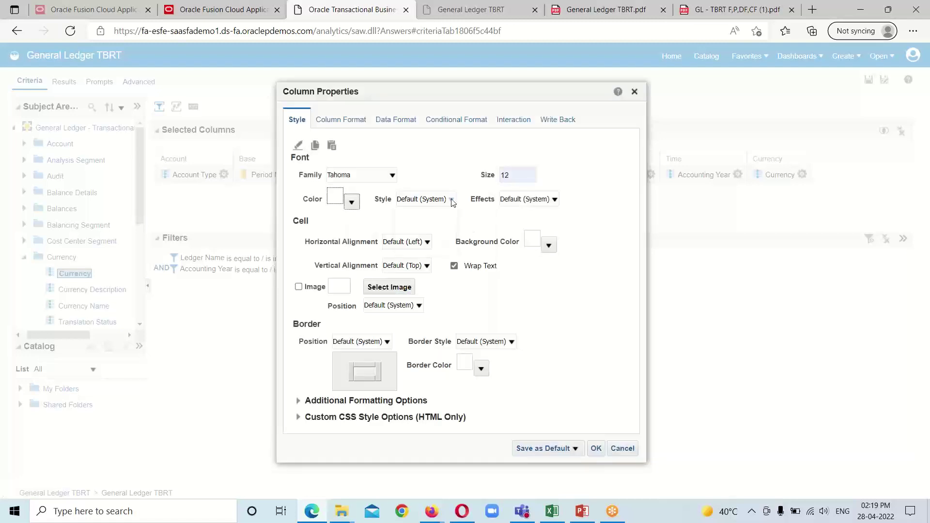
Apply the Italic font style without text wrapping to the Currency column and check its values in the results
{"action": "left_click", "coordinate": [452, 199]}
{"action": "left_click", "coordinate": [414, 240]}
{"action": "left_click", "coordinate": [454, 266]}
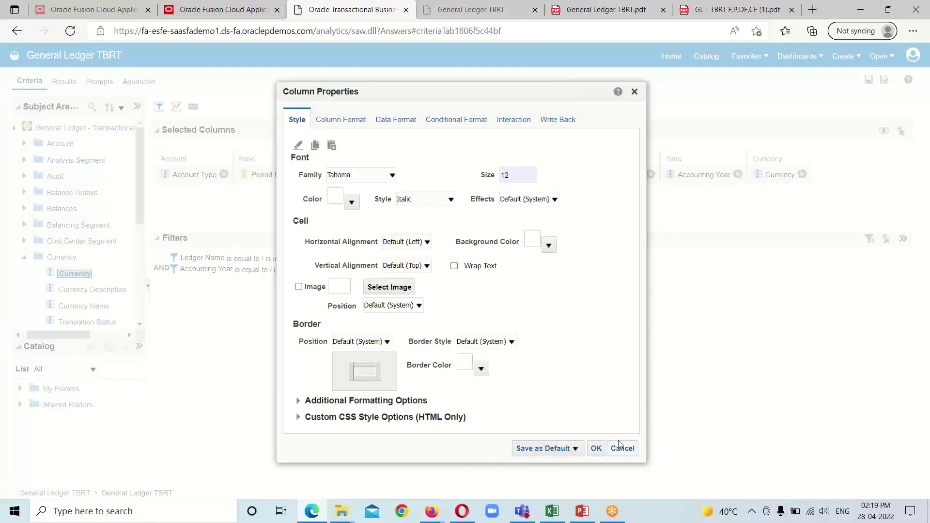
{"action": "left_click", "coordinate": [596, 450]}
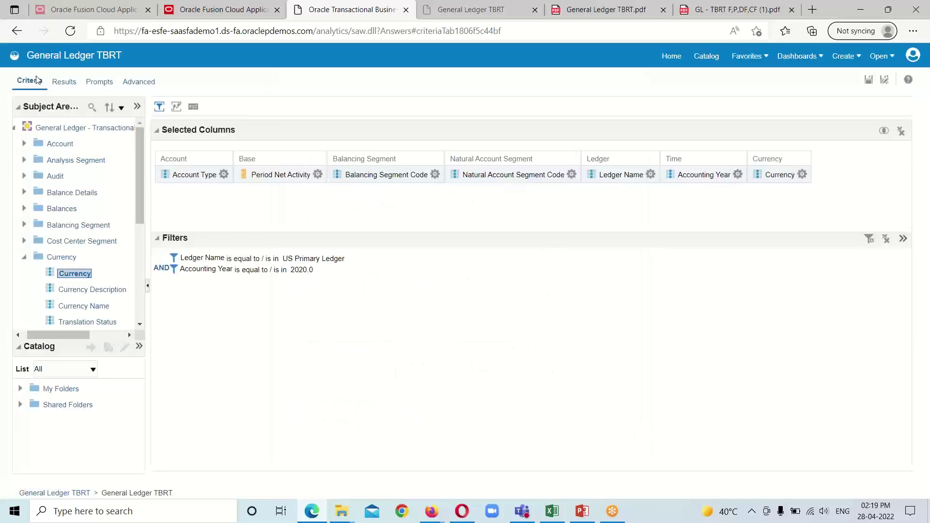
{"action": "left_click", "coordinate": [63, 82]}
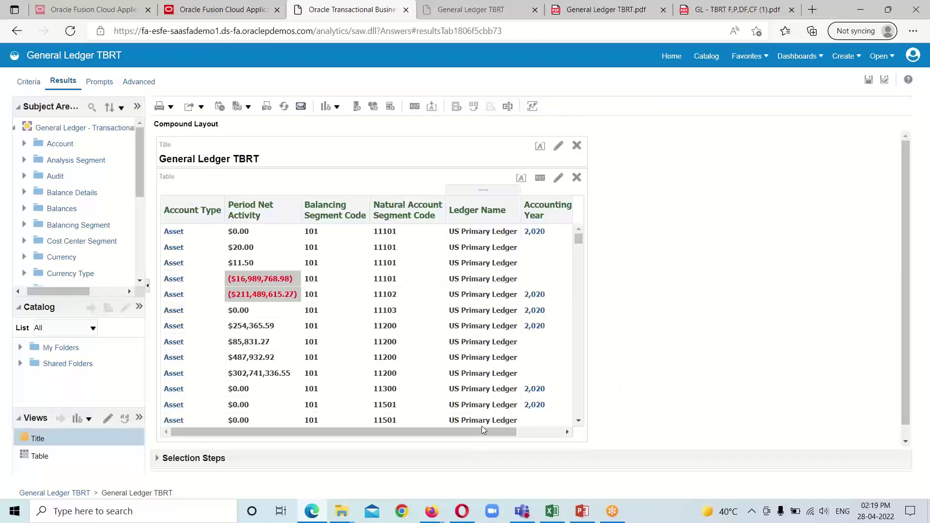
{"action": "left_click_drag", "start_coordinate": [517, 433], "coordinate": [540, 432]}
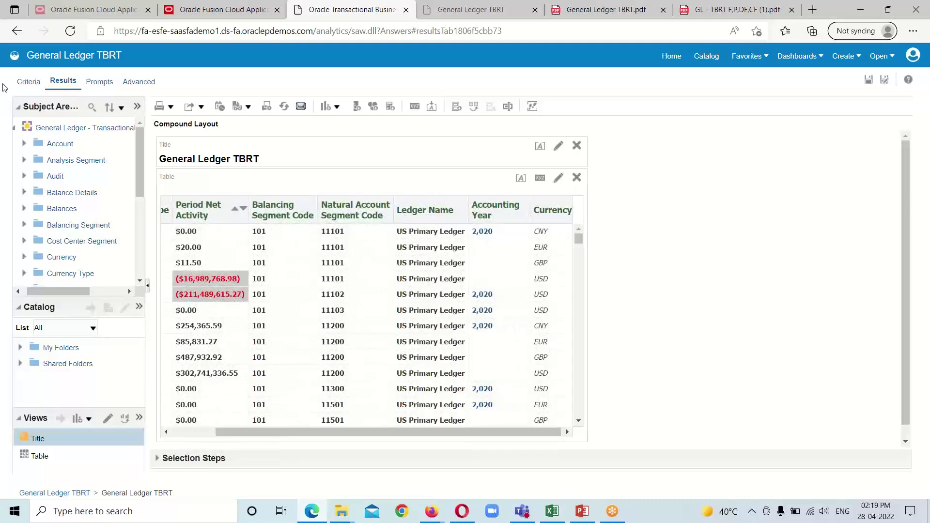
Change the Currency column's font style to Bold in its column properties and check the column in the results
{"action": "left_click", "coordinate": [27, 82]}
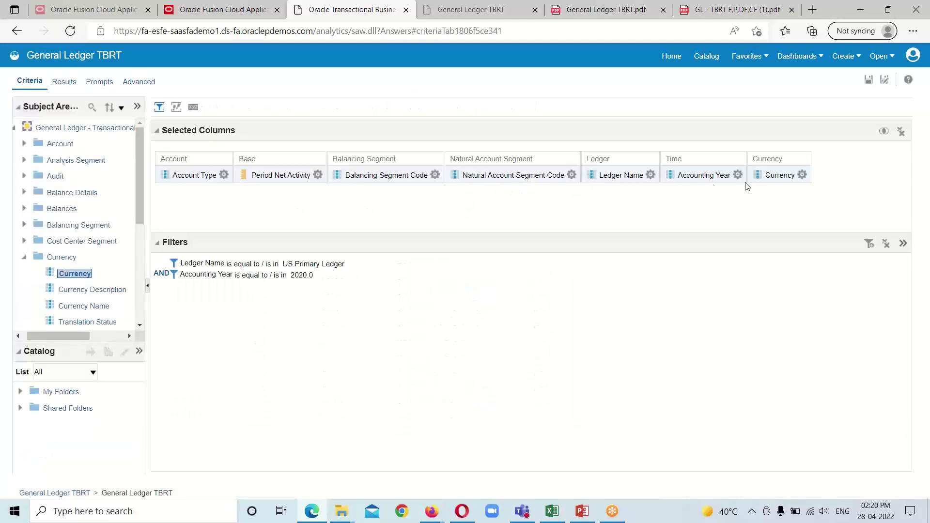
{"action": "left_click", "coordinate": [802, 174]}
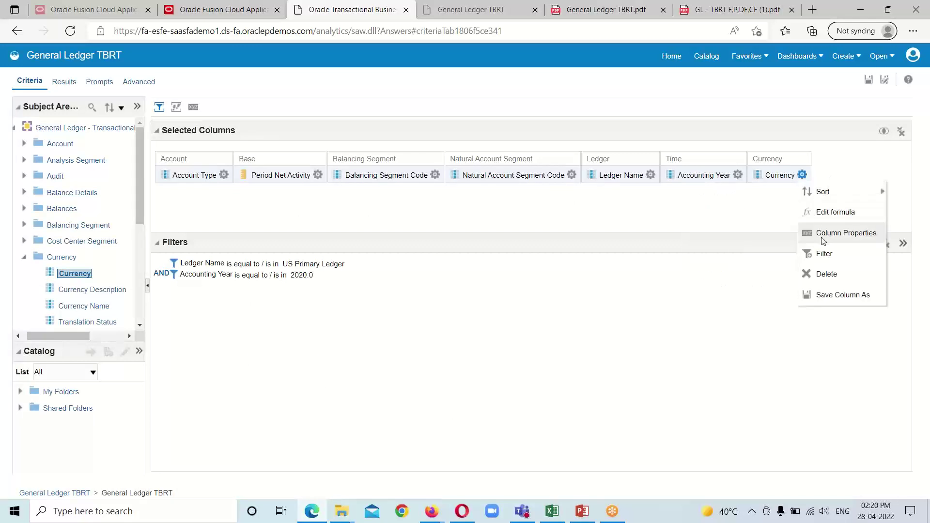
{"action": "left_click", "coordinate": [823, 240]}
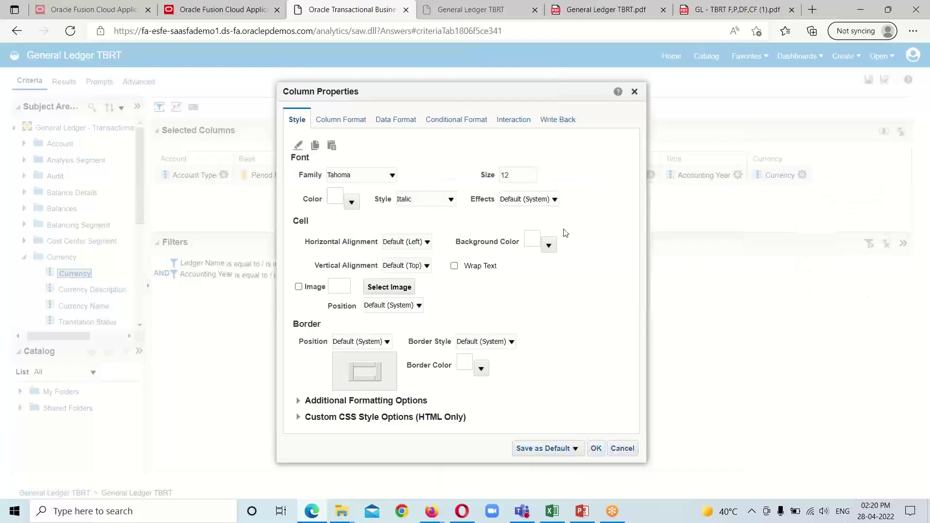
{"action": "left_click", "coordinate": [342, 123]}
{"action": "left_click", "coordinate": [295, 119]}
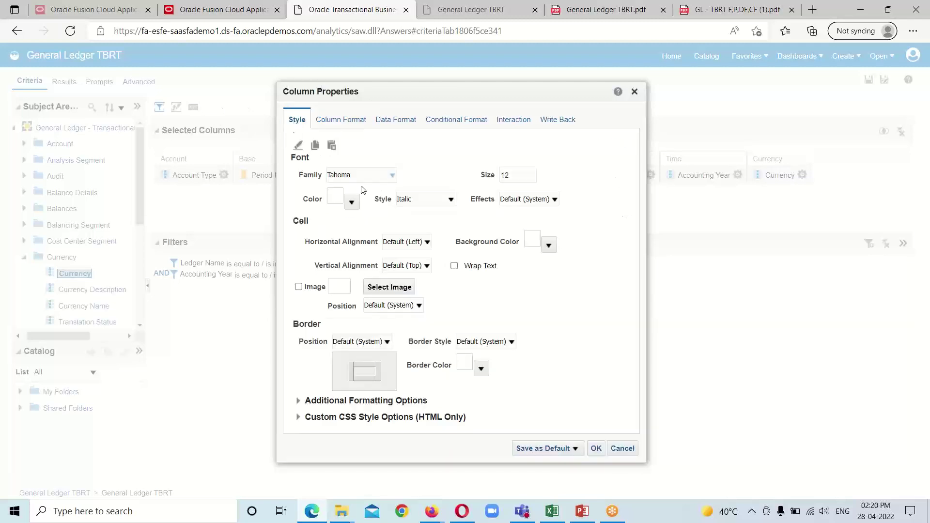
{"action": "left_click", "coordinate": [446, 202]}
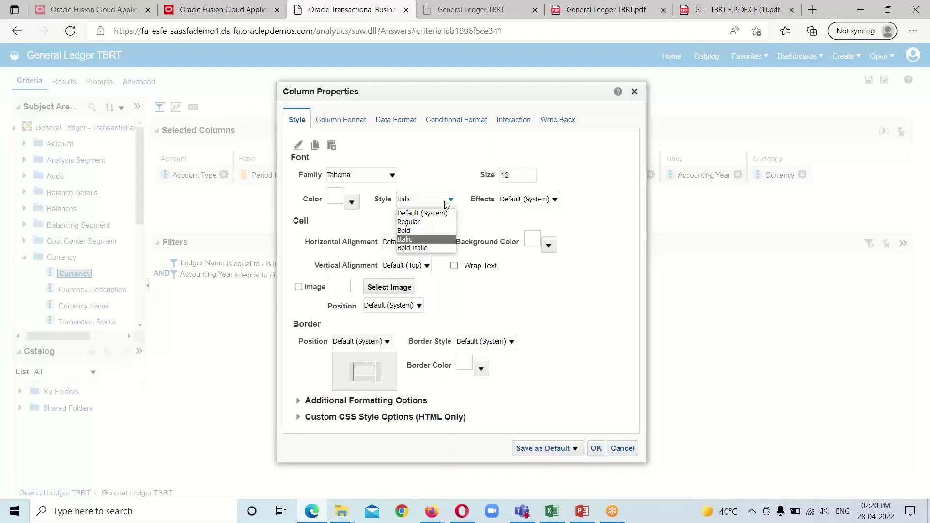
{"action": "left_click", "coordinate": [404, 230]}
{"action": "left_click", "coordinate": [597, 449]}
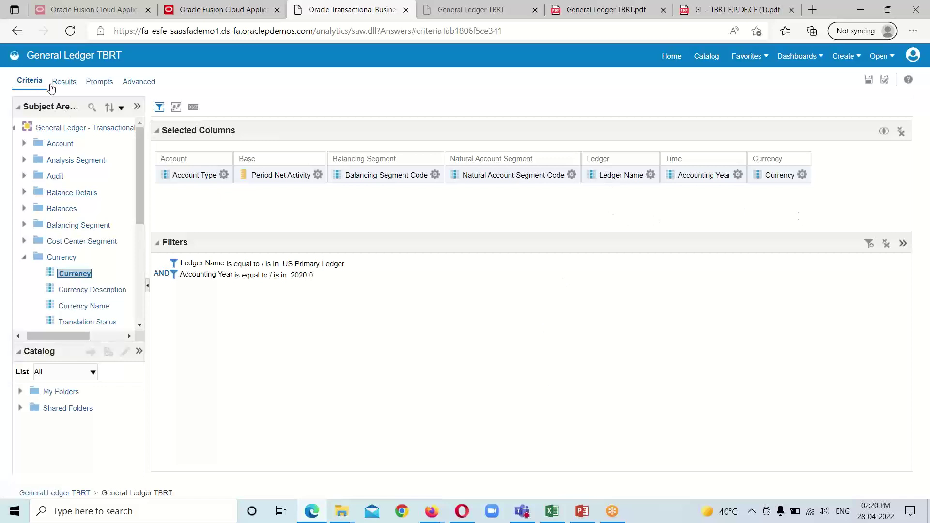
{"action": "left_click", "coordinate": [67, 82]}
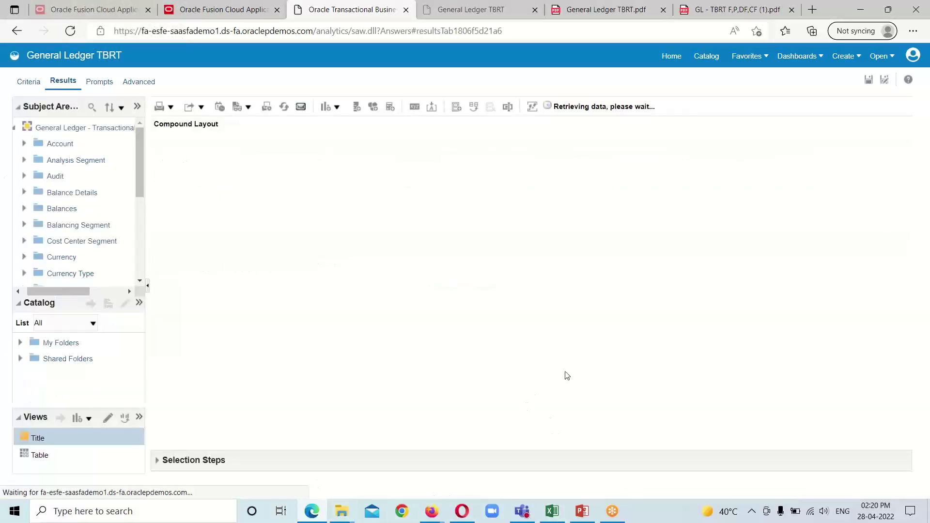
{"action": "left_click_drag", "start_coordinate": [469, 434], "coordinate": [542, 436]}
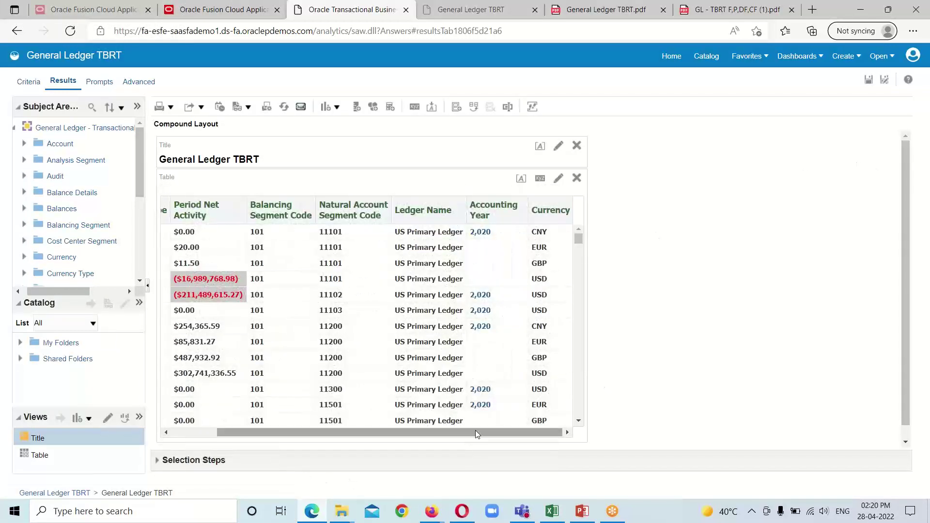
{"action": "mouse_move", "coordinate": [475, 430]}
{"action": "left_mouse_down"}
{"action": "mouse_move", "coordinate": [461, 430]}
{"action": "mouse_move", "coordinate": [469, 434]}
{"action": "left_mouse_up"}
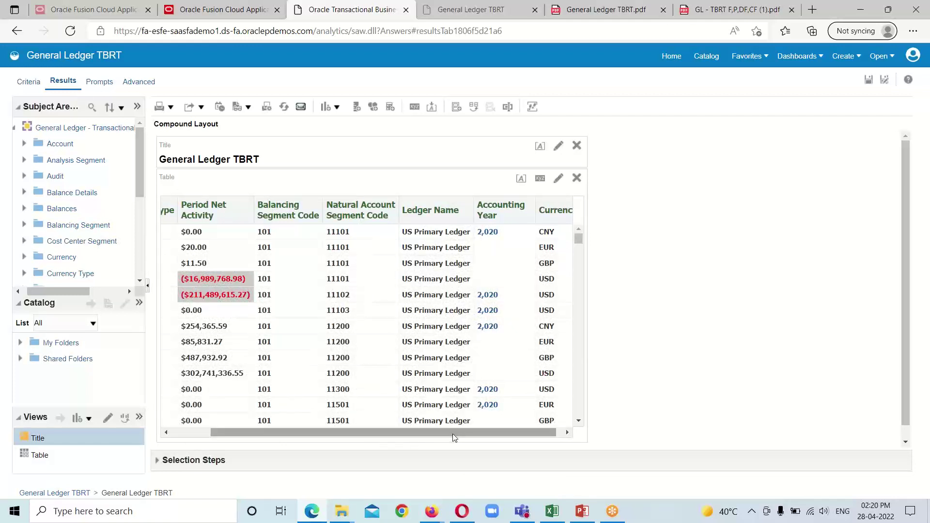
{"action": "left_click_drag", "start_coordinate": [452, 435], "coordinate": [489, 435]}
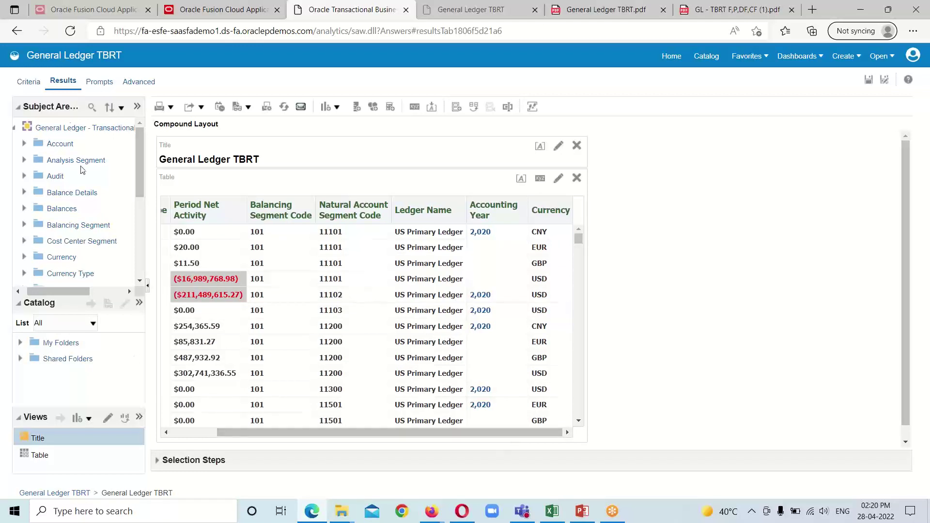
Move the Currency column to the results table's prompts and choose USD as the prompt value
{"action": "mouse_move", "coordinate": [543, 200]}
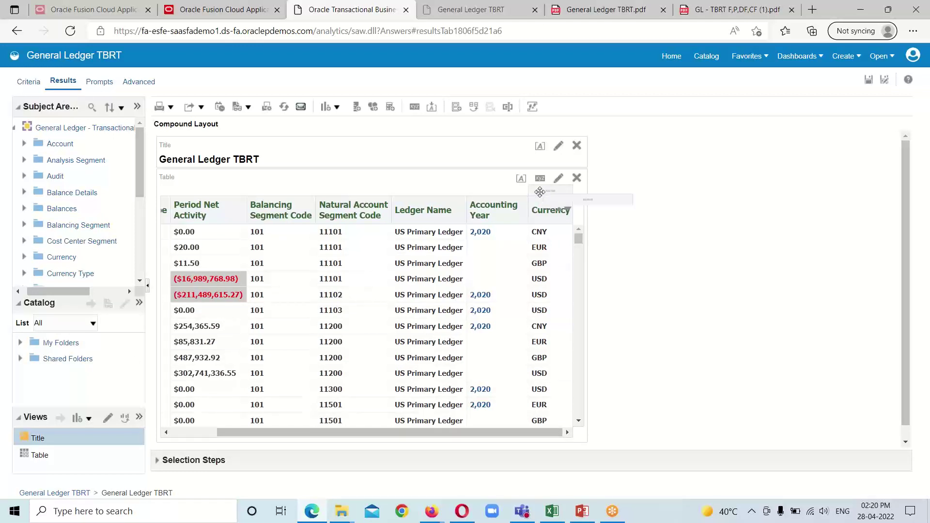
{"action": "left_click", "coordinate": [540, 193]}
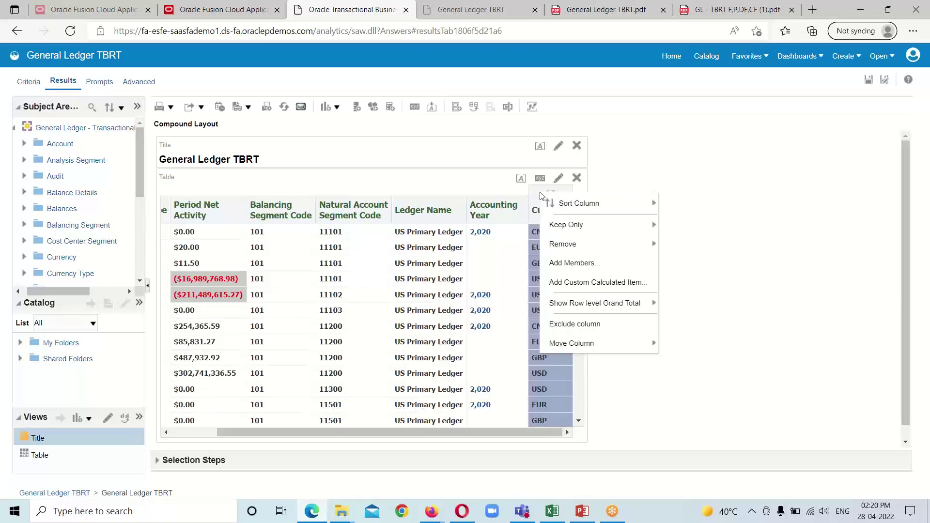
{"action": "mouse_move", "coordinate": [561, 347]}
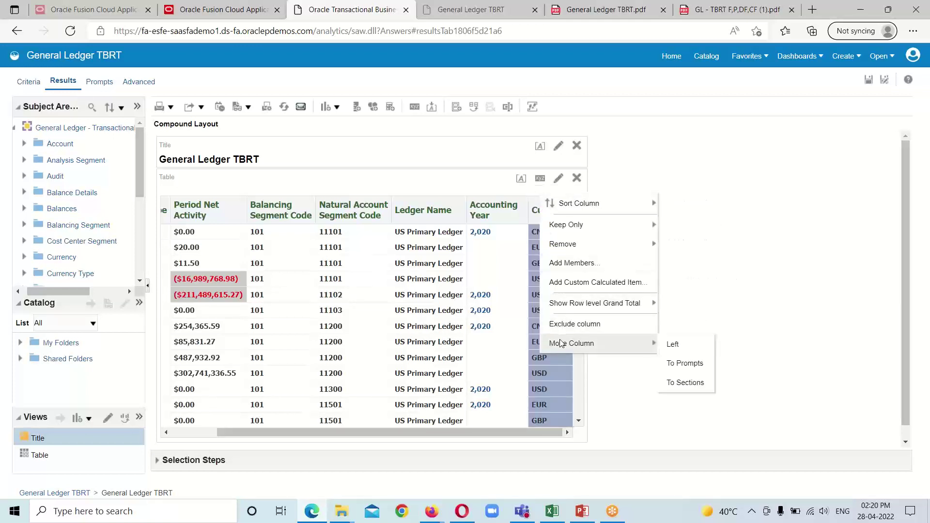
{"action": "left_click", "coordinate": [680, 367]}
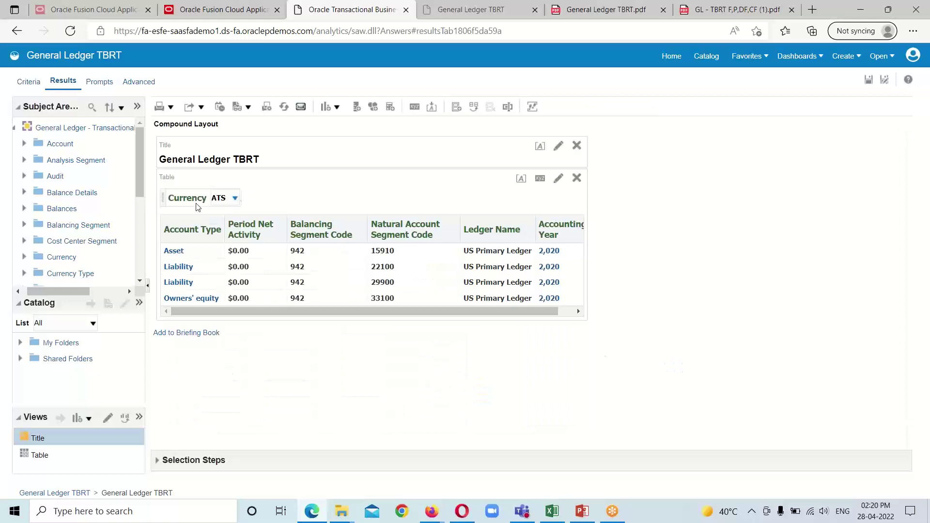
{"action": "left_click", "coordinate": [235, 199]}
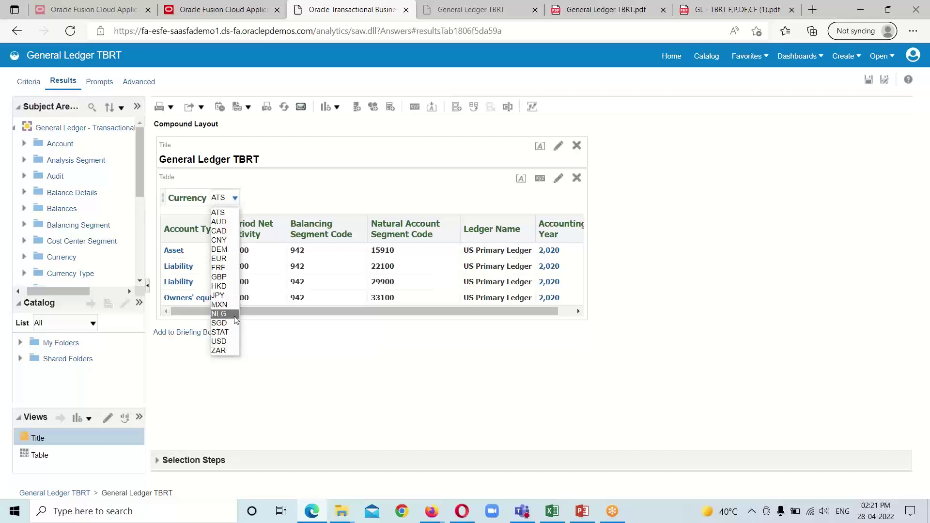
{"action": "left_click", "coordinate": [219, 342]}
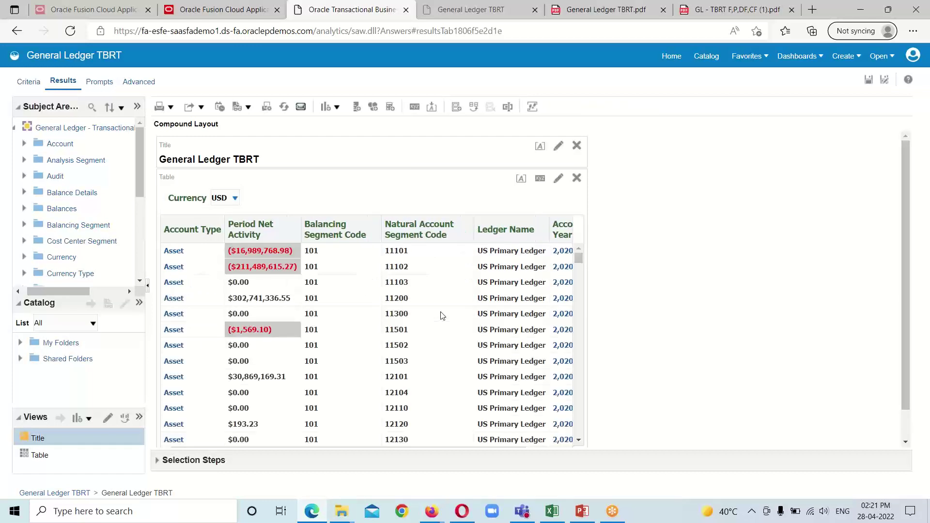
Examine the results table's rows and columns for the selected USD currency
{"action": "scroll", "coordinate": [409, 363], "scroll_direction": "down", "scroll_amount": 3}
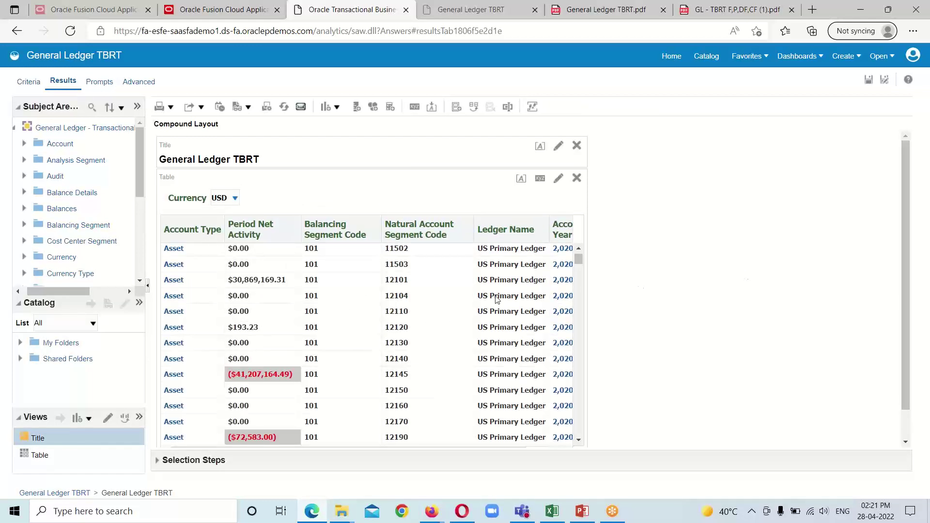
{"action": "scroll", "coordinate": [427, 332], "scroll_direction": "down", "scroll_amount": 1}
{"action": "scroll", "coordinate": [420, 333], "scroll_direction": "up", "scroll_amount": 1}
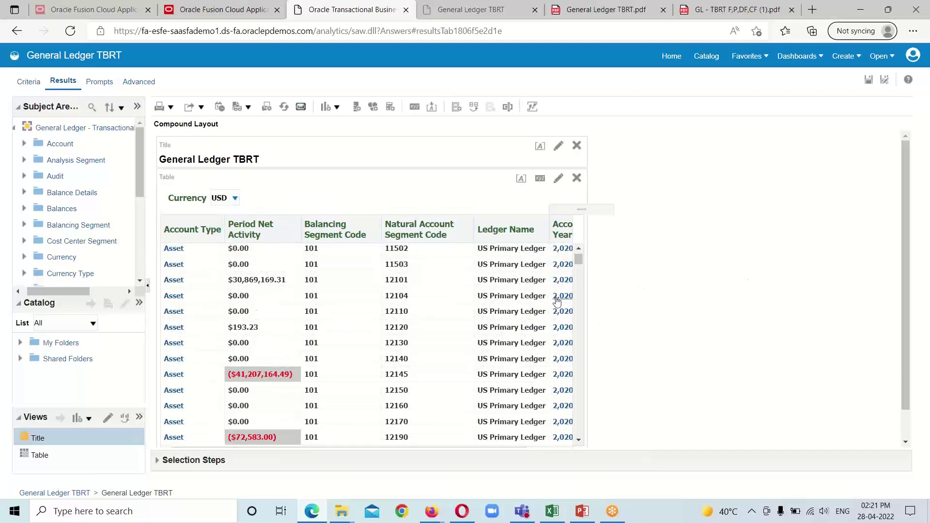
{"action": "scroll", "coordinate": [272, 310], "scroll_direction": "up", "scroll_amount": 1}
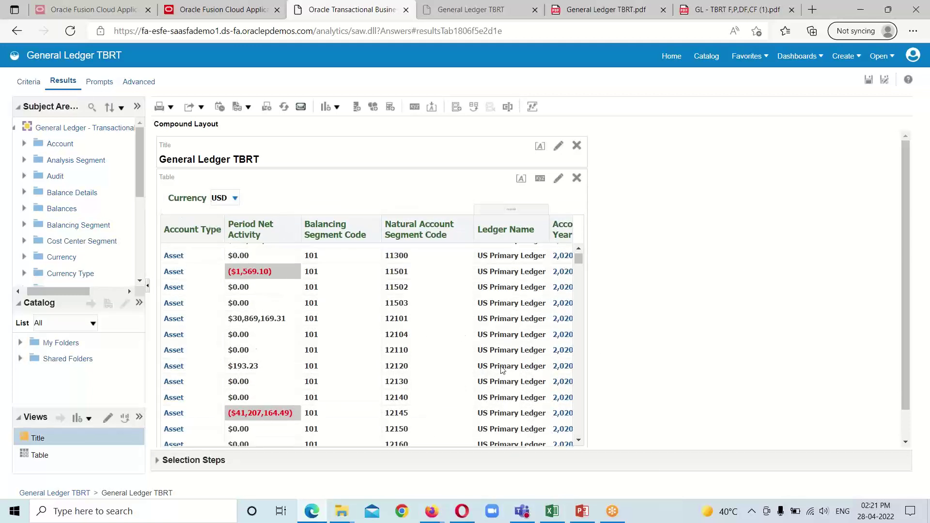
{"action": "scroll", "coordinate": [375, 290], "scroll_direction": "down", "scroll_amount": 1}
{"action": "scroll", "coordinate": [703, 368], "scroll_direction": "down", "scroll_amount": 1}
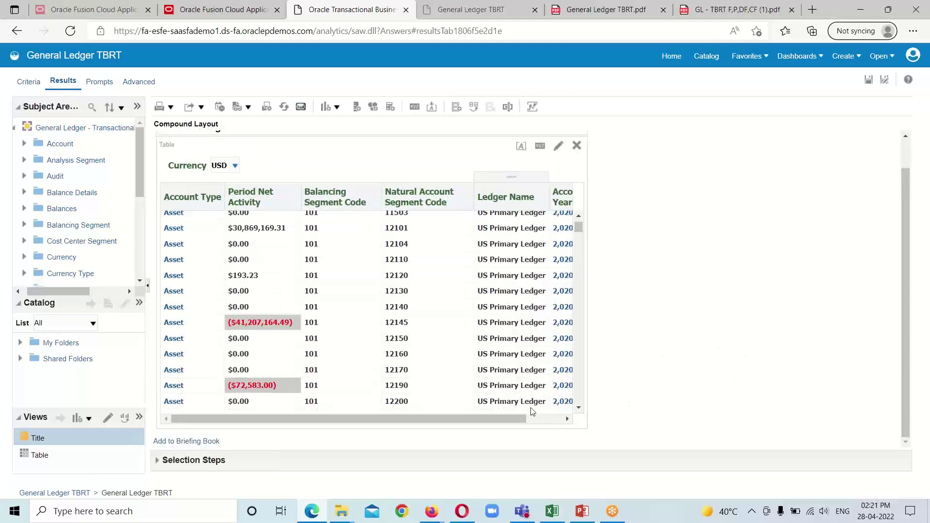
{"action": "left_click_drag", "start_coordinate": [500, 422], "coordinate": [430, 425]}
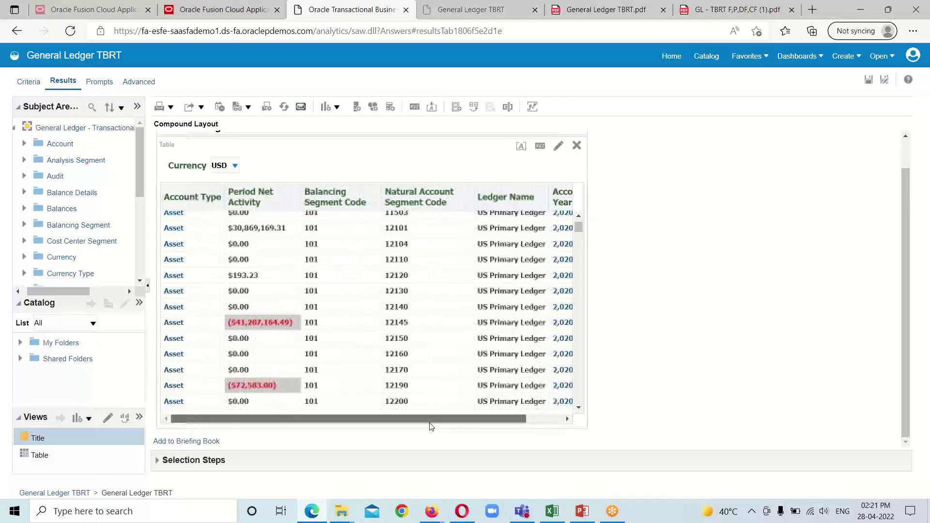
{"action": "scroll", "coordinate": [436, 333], "scroll_direction": "up", "scroll_amount": 3}
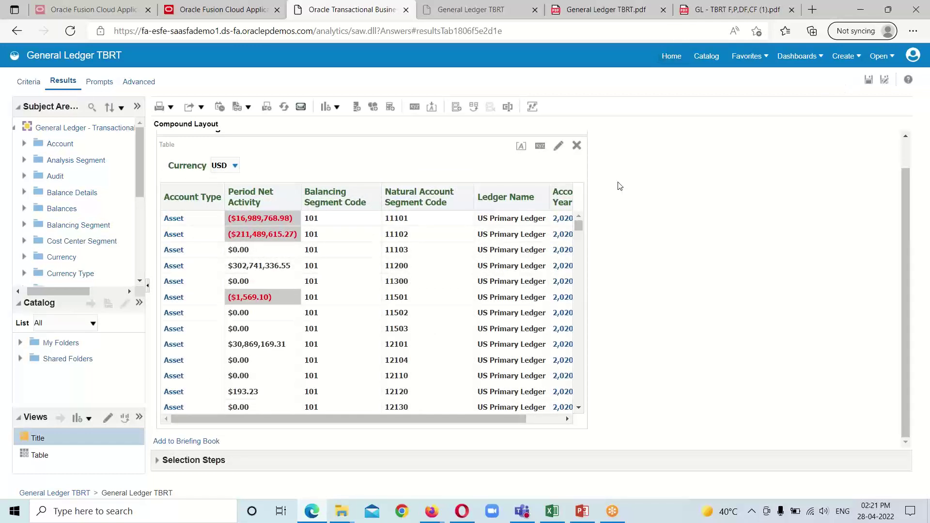
{"action": "mouse_move", "coordinate": [341, 422]}
{"action": "left_mouse_down"}
{"action": "mouse_move", "coordinate": [380, 425]}
{"action": "mouse_move", "coordinate": [326, 422]}
{"action": "left_mouse_up"}
{"action": "scroll", "coordinate": [580, 272], "scroll_direction": "down", "scroll_amount": 2}
{"action": "scroll", "coordinate": [579, 273], "scroll_direction": "down", "scroll_amount": 3}
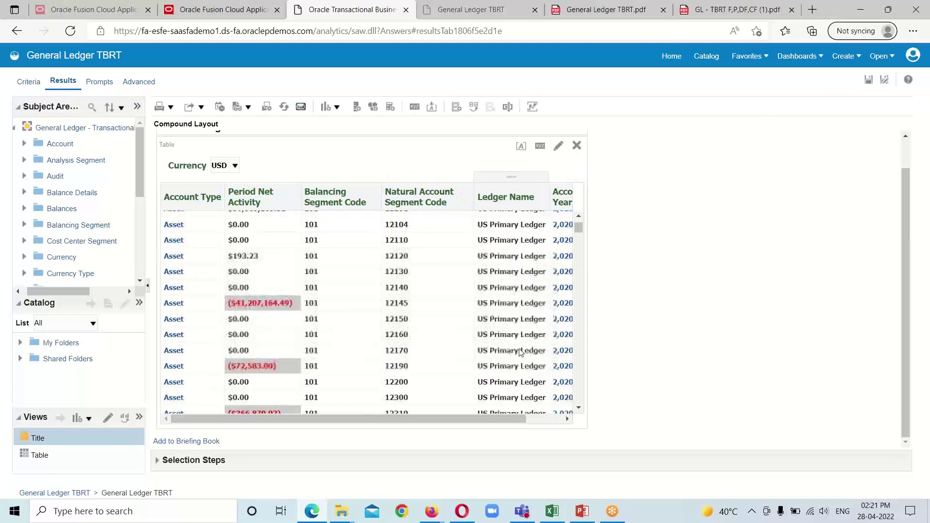
{"action": "scroll", "coordinate": [514, 348], "scroll_direction": "up", "scroll_amount": 6}
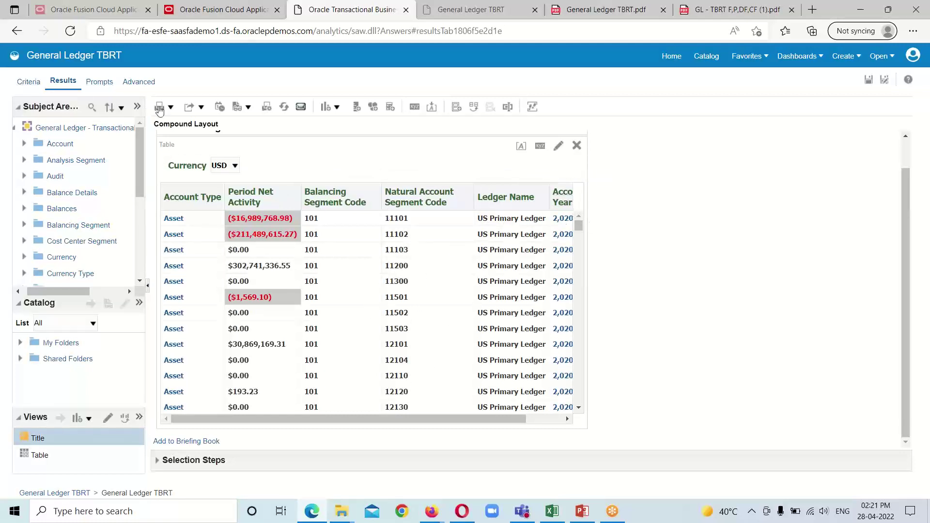
Delete the Ledger Name filter from the criteria and review the Ledger Name column in the results
{"action": "left_click", "coordinate": [30, 82]}
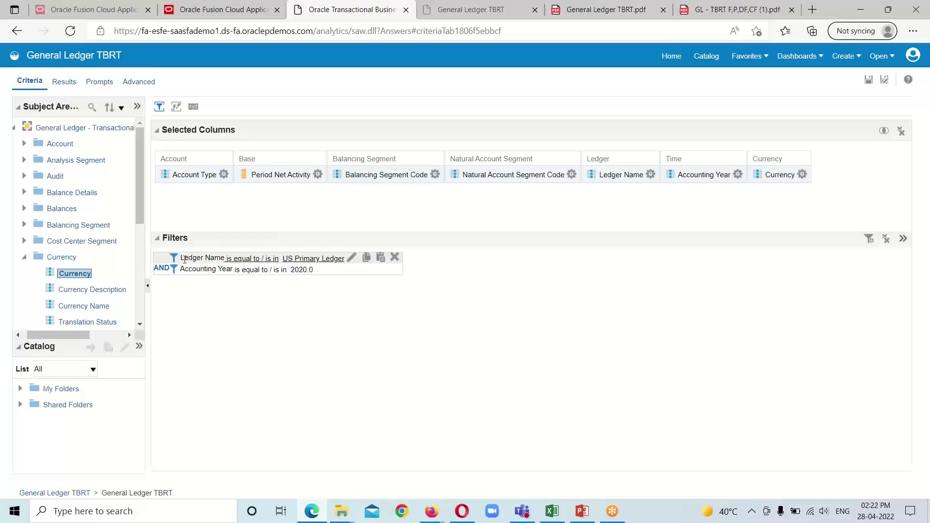
{"action": "left_click", "coordinate": [395, 257]}
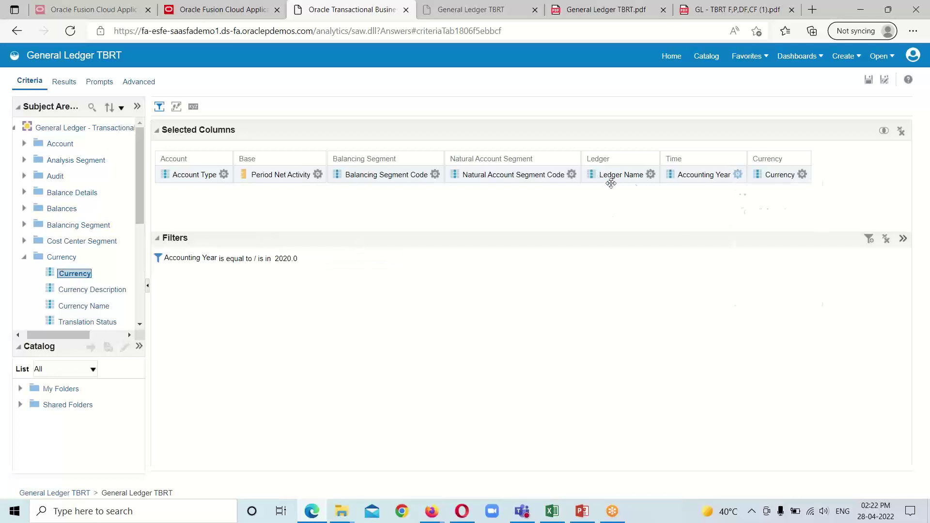
{"action": "left_click", "coordinate": [651, 174]}
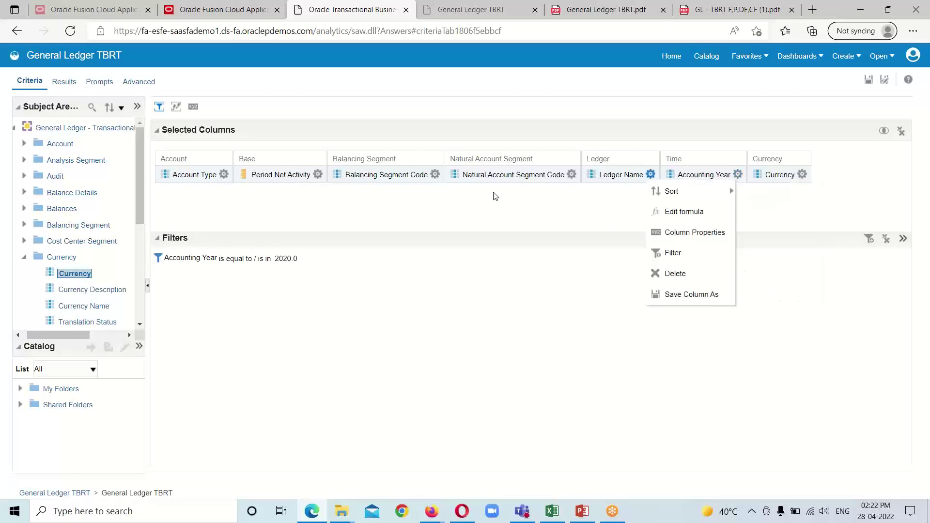
{"action": "left_click", "coordinate": [61, 86]}
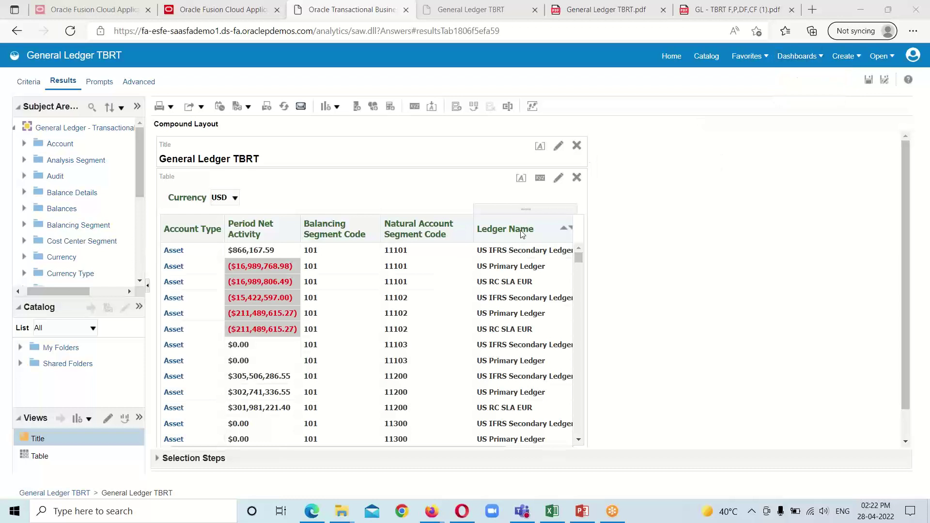
{"action": "scroll", "coordinate": [513, 291], "scroll_direction": "down", "scroll_amount": 1}
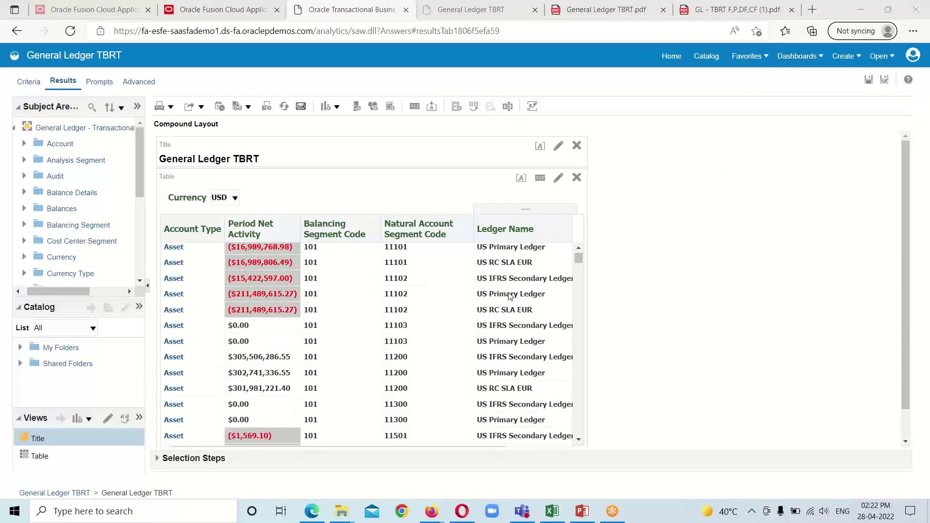
{"action": "scroll", "coordinate": [504, 325], "scroll_direction": "up", "scroll_amount": 1}
{"action": "scroll", "coordinate": [509, 300], "scroll_direction": "down", "scroll_amount": 5}
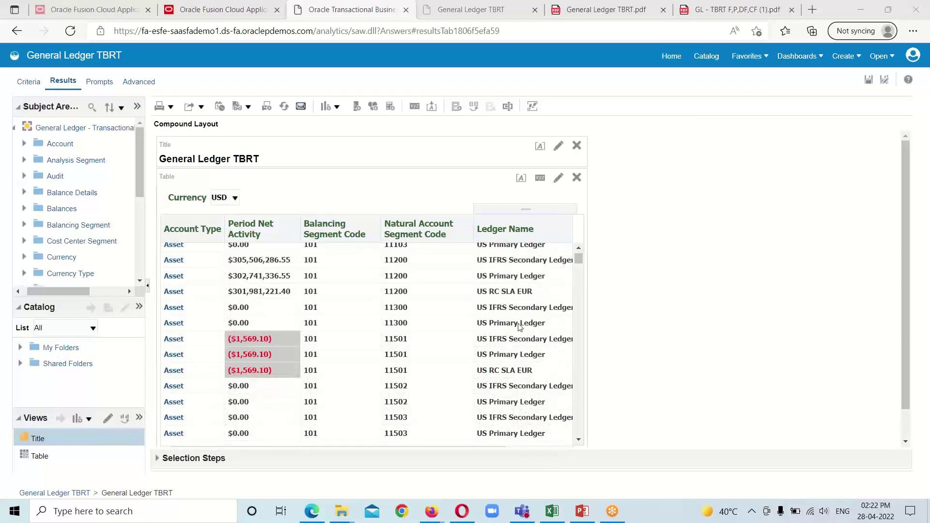
{"action": "scroll", "coordinate": [538, 342], "scroll_direction": "up", "scroll_amount": 5}
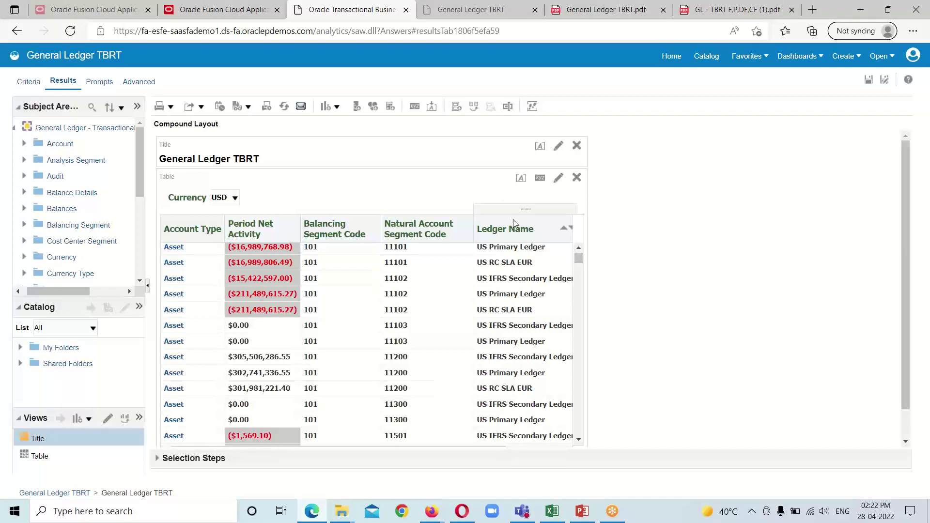
Move the Ledger Name column to the results table's prompts
{"action": "right_click", "coordinate": [505, 209]}
{"action": "mouse_move", "coordinate": [563, 380]}
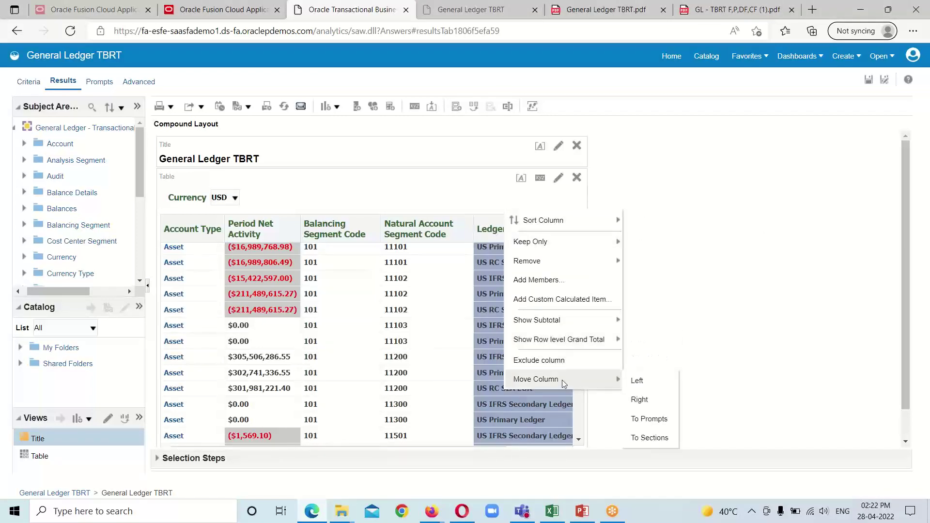
{"action": "left_click", "coordinate": [648, 420]}
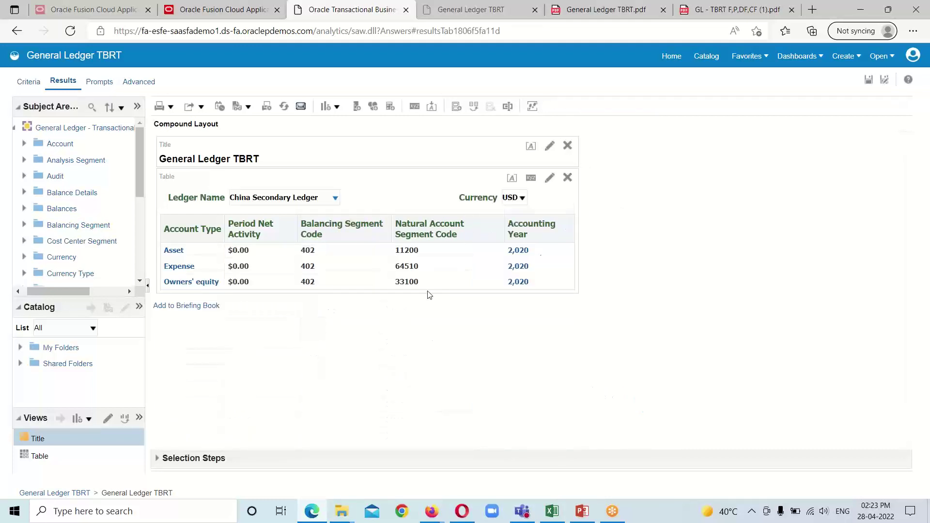
Choose UK Secondary Ledger as the Ledger Name prompt value and review the table's rows for that ledger
{"action": "left_click", "coordinate": [334, 198]}
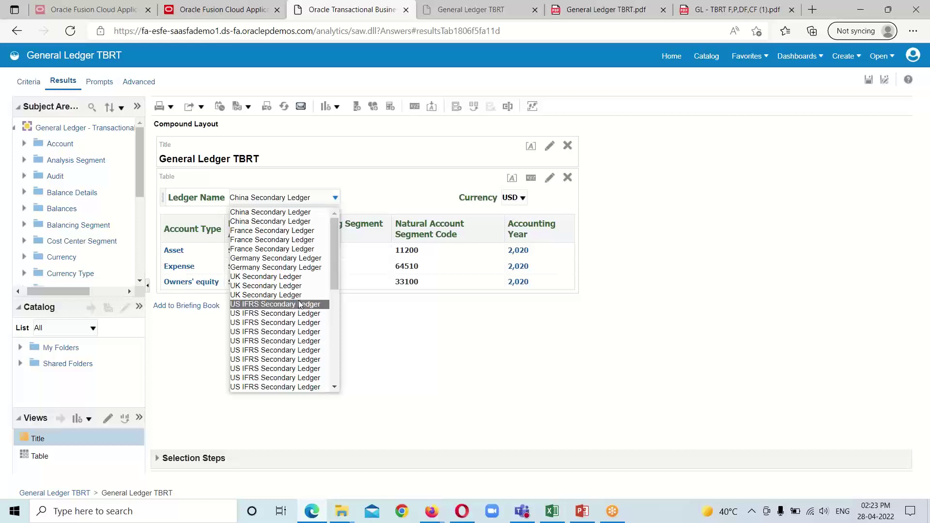
{"action": "scroll", "coordinate": [298, 302], "scroll_direction": "down", "scroll_amount": 1}
{"action": "scroll", "coordinate": [299, 306], "scroll_direction": "up", "scroll_amount": 1}
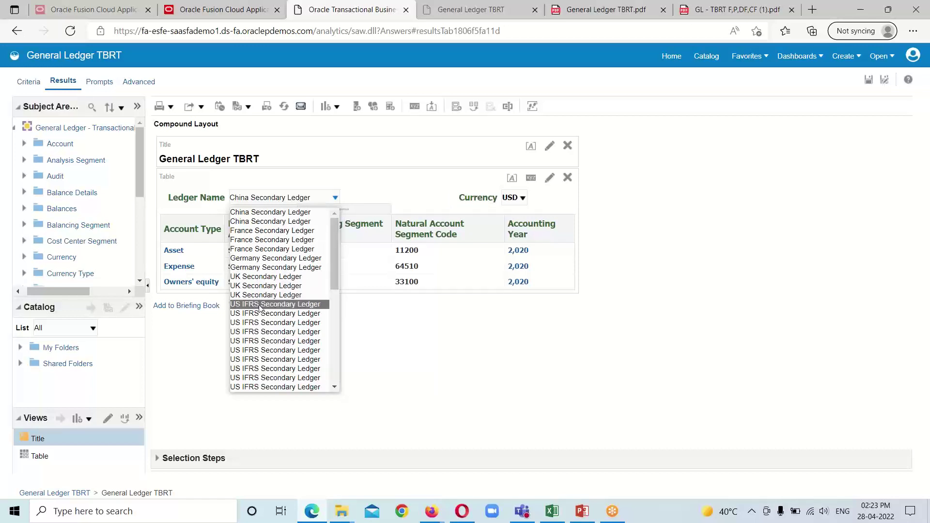
{"action": "left_click", "coordinate": [271, 295]}
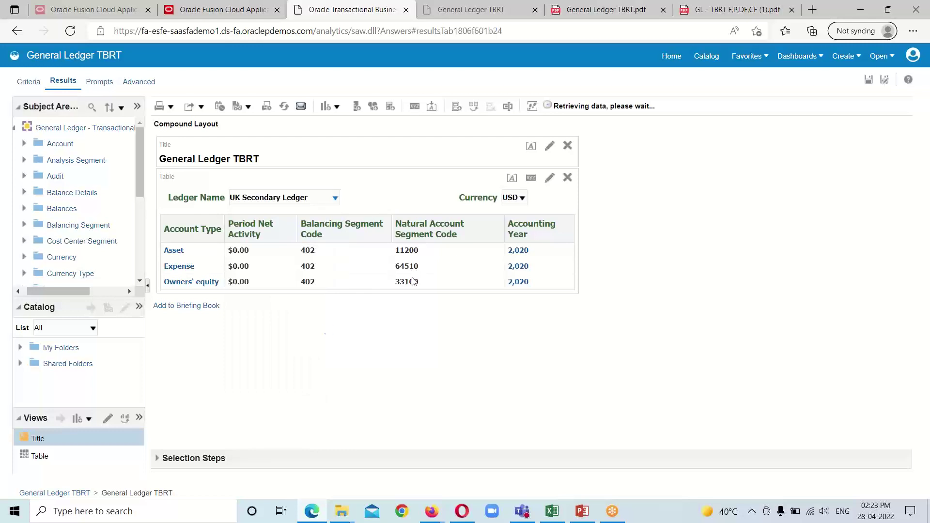
{"action": "scroll", "coordinate": [430, 347], "scroll_direction": "down", "scroll_amount": 3}
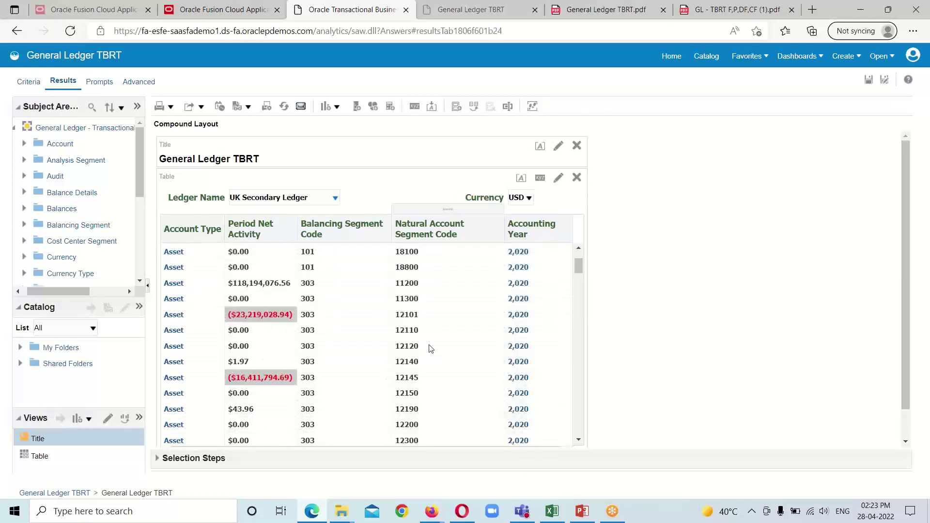
{"action": "scroll", "coordinate": [430, 347], "scroll_direction": "up", "scroll_amount": 3}
{"action": "scroll", "coordinate": [446, 353], "scroll_direction": "down", "scroll_amount": 3}
{"action": "scroll", "coordinate": [434, 352], "scroll_direction": "up", "scroll_amount": 3}
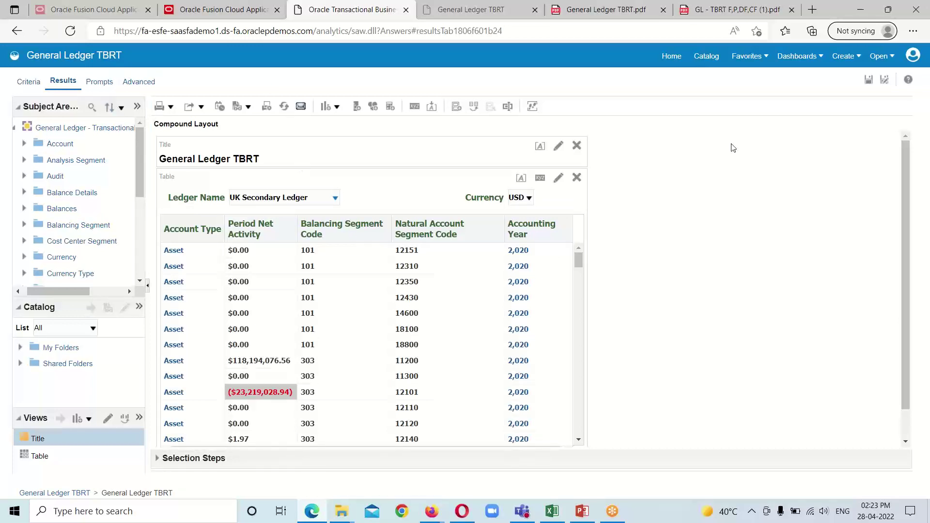
Save the analysis as General Ledger TBRT F,DF,CF,AP in the shared Custom folder BI Analysis Editor 27April22
{"action": "left_click", "coordinate": [885, 81]}
{"action": "left_click", "coordinate": [503, 336]}
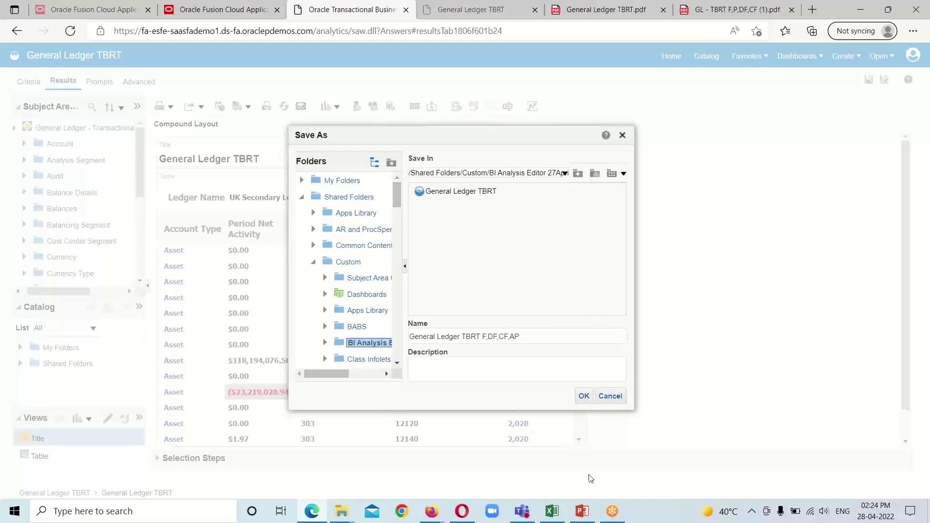
{"action": "left_click", "coordinate": [584, 397]}
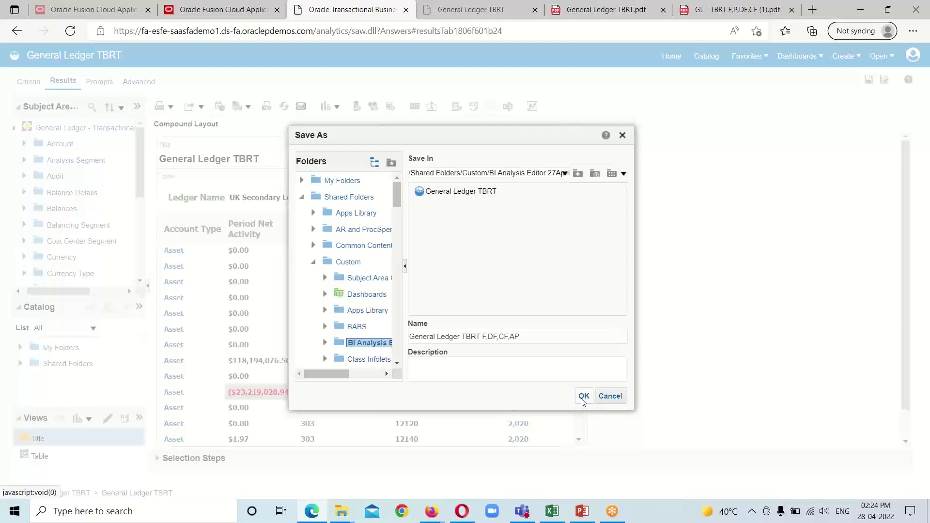
{"action": "left_click", "coordinate": [583, 398]}
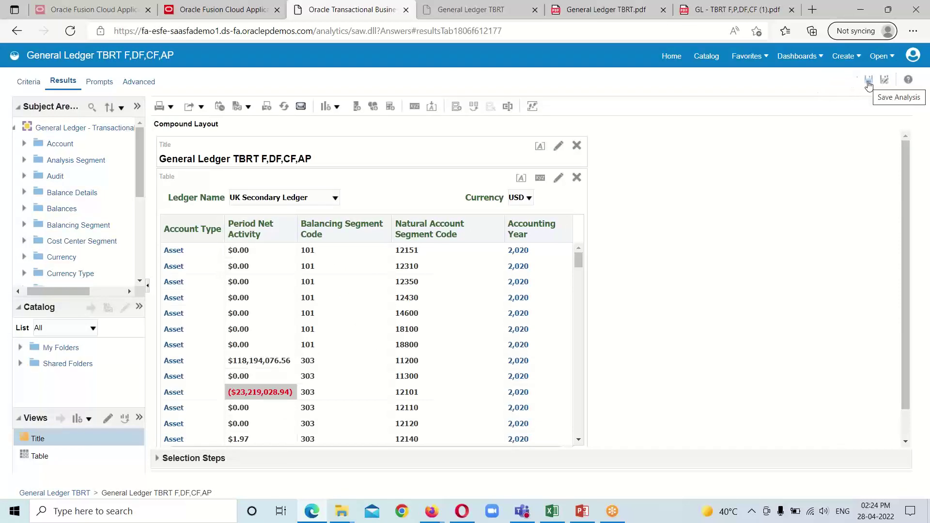
{"action": "left_click", "coordinate": [869, 82]}
Open the saved General Ledger TBRT F,DF,CF,AP analysis from the catalog
{"action": "left_click", "coordinate": [709, 59]}
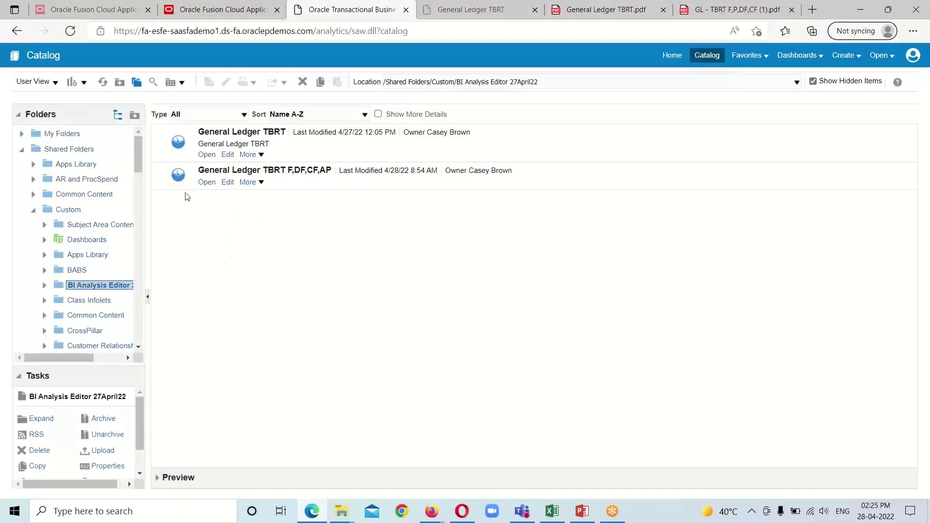
{"action": "left_click", "coordinate": [324, 184]}
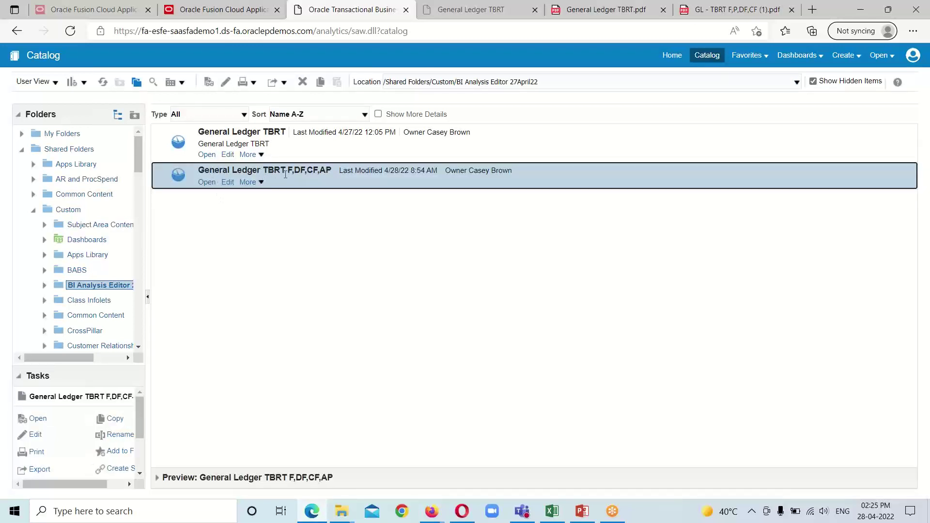
{"action": "left_click", "coordinate": [208, 184]}
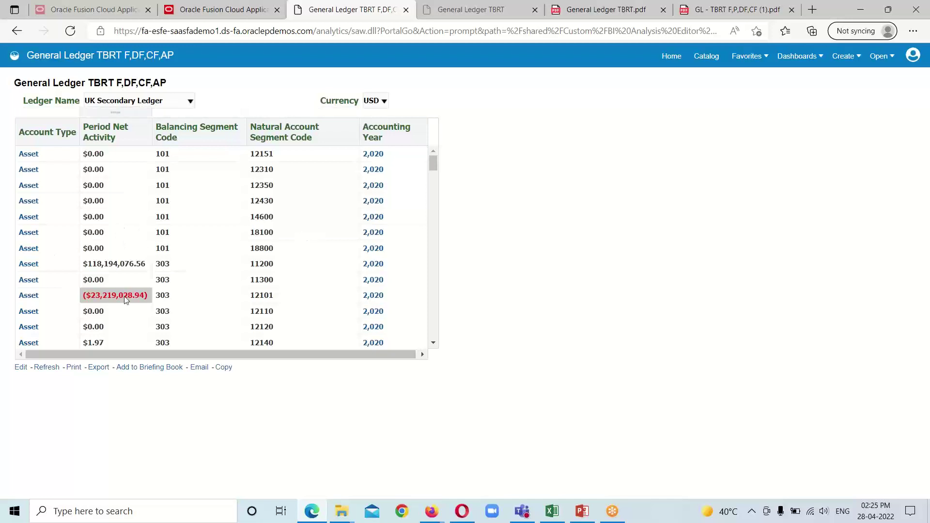
Examine the opened analysis's rows and columns, including the formatting of the negative Period Net Activity amounts
{"action": "scroll", "coordinate": [123, 305], "scroll_direction": "down", "scroll_amount": 3}
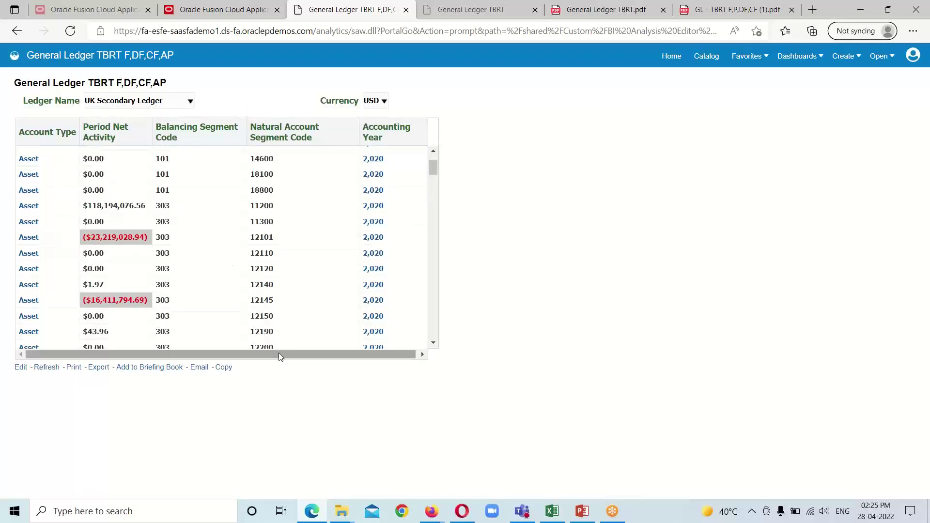
{"action": "left_click_drag", "start_coordinate": [231, 353], "coordinate": [233, 353]}
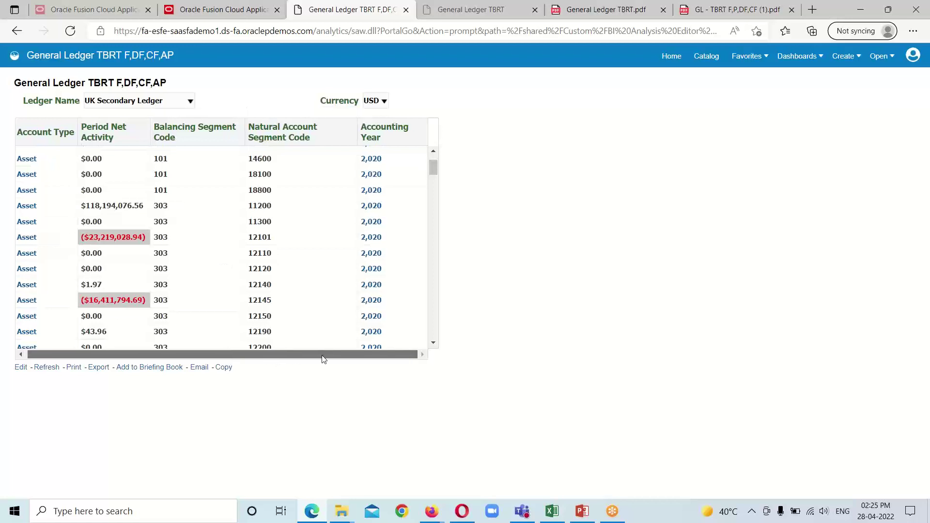
{"action": "scroll", "coordinate": [377, 228], "scroll_direction": "up", "scroll_amount": 3}
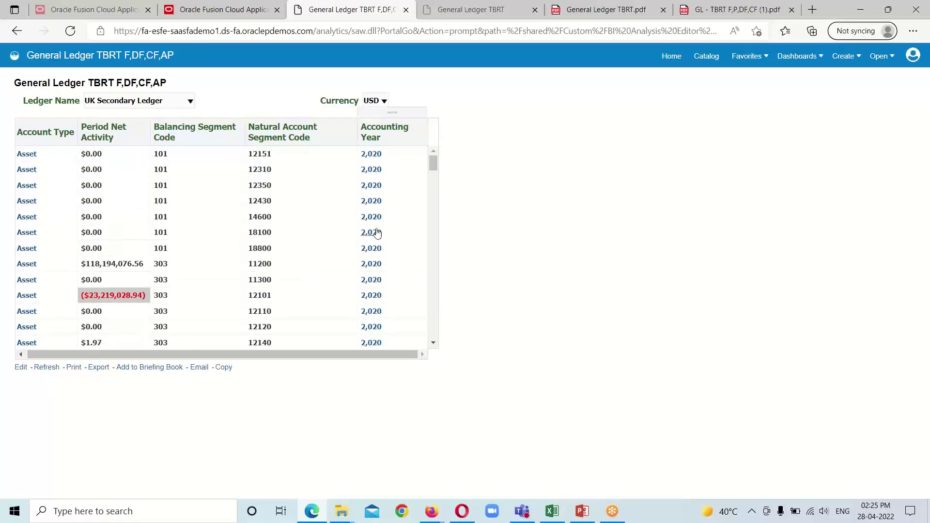
{"action": "scroll", "coordinate": [395, 194], "scroll_direction": "down", "scroll_amount": 3}
{"action": "scroll", "coordinate": [396, 207], "scroll_direction": "up", "scroll_amount": 3}
{"action": "scroll", "coordinate": [397, 211], "scroll_direction": "down", "scroll_amount": 5}
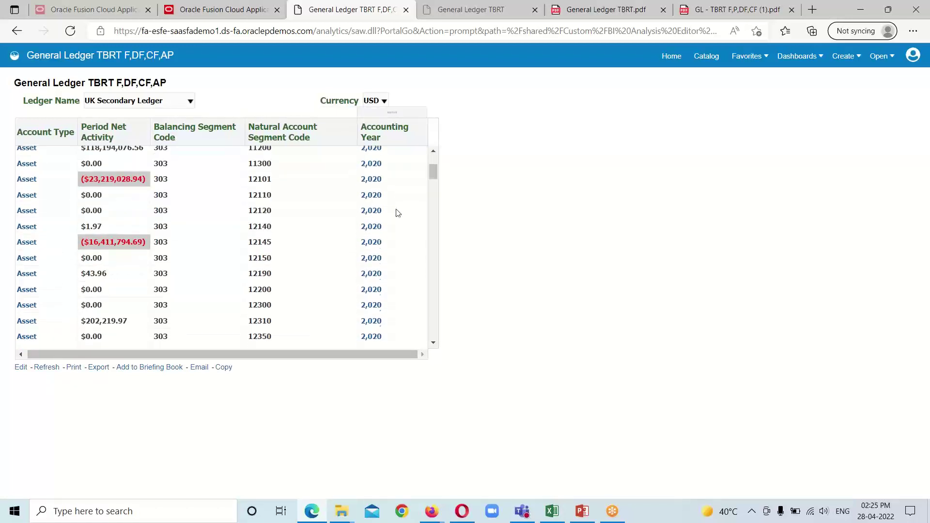
{"action": "scroll", "coordinate": [399, 214], "scroll_direction": "up", "scroll_amount": 3}
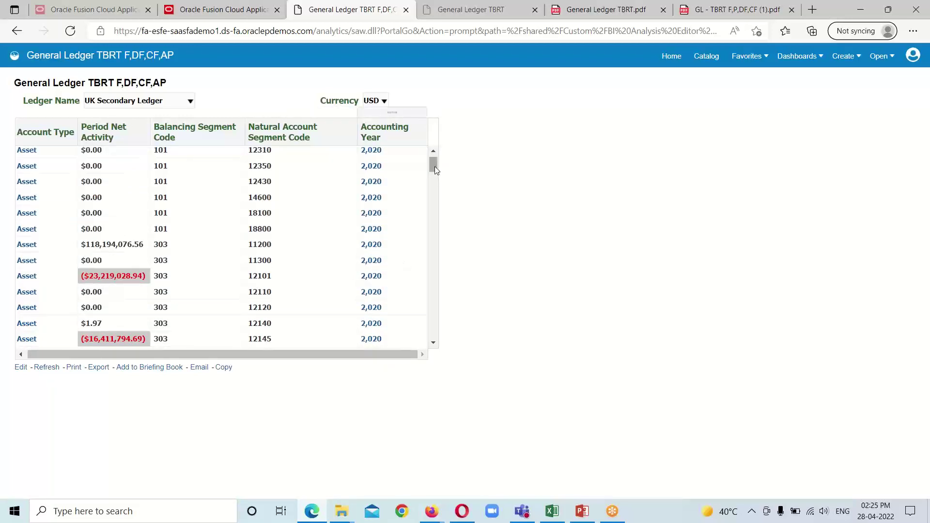
{"action": "scroll", "coordinate": [435, 166], "scroll_direction": "up", "scroll_amount": 1}
{"action": "left_click_drag", "start_coordinate": [339, 356], "coordinate": [307, 353]}
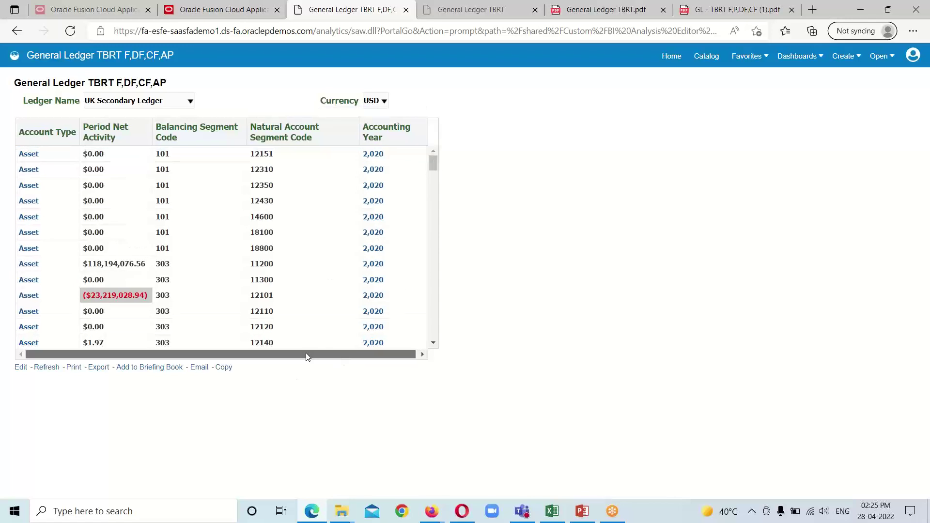
Check which values the Ledger Name and Currency prompts offer, leaving both selections as they are
{"action": "left_click", "coordinate": [190, 103]}
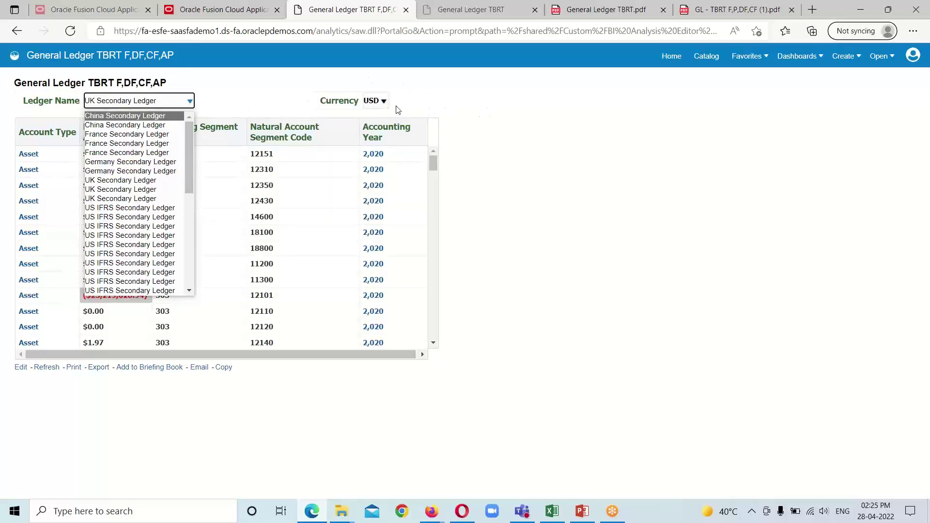
{"action": "left_click", "coordinate": [384, 101]}
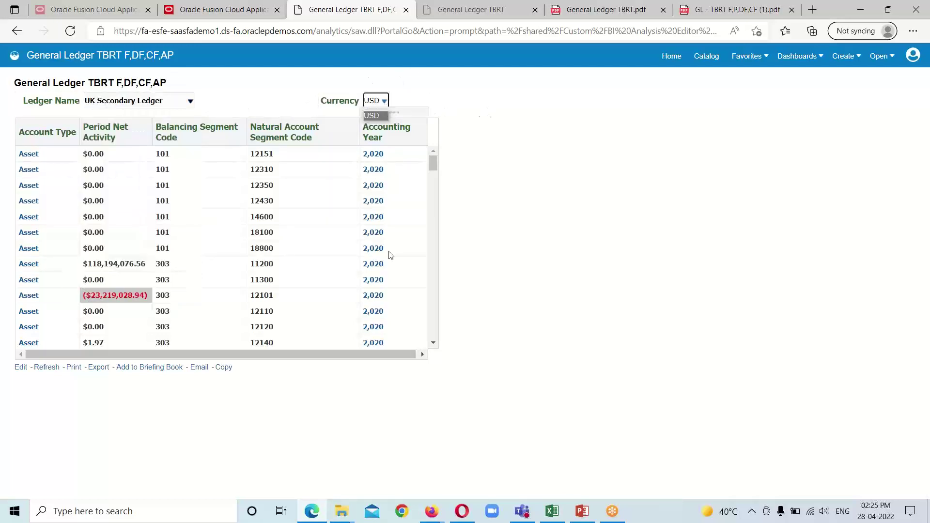
{"action": "left_click", "coordinate": [554, 124]}
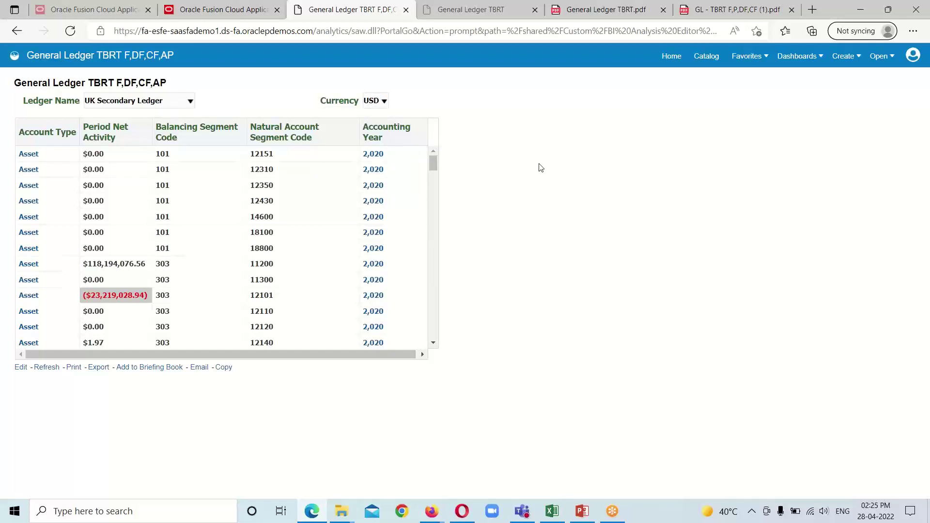
Switch to the PowerPoint presentation showing the BI Analysis Editor slide
{"action": "mouse_move", "coordinate": [583, 511]}
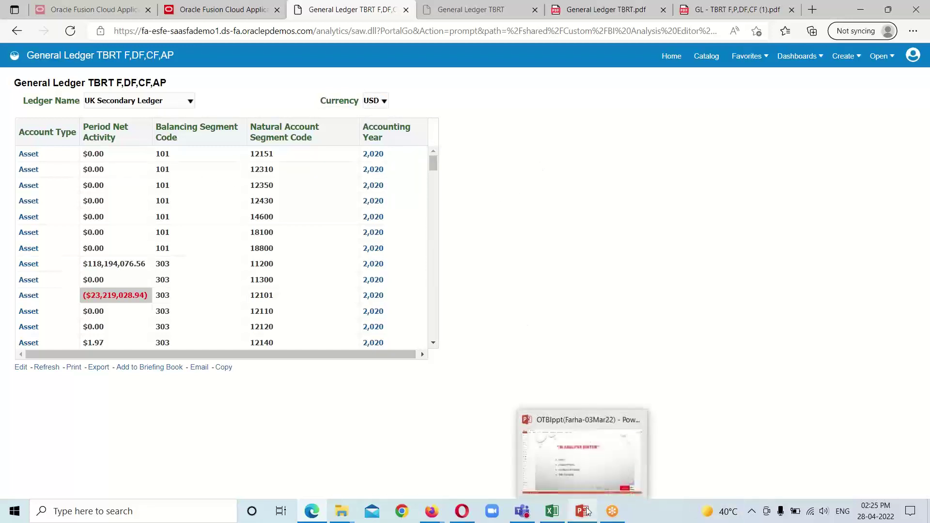
{"action": "left_click", "coordinate": [577, 466]}
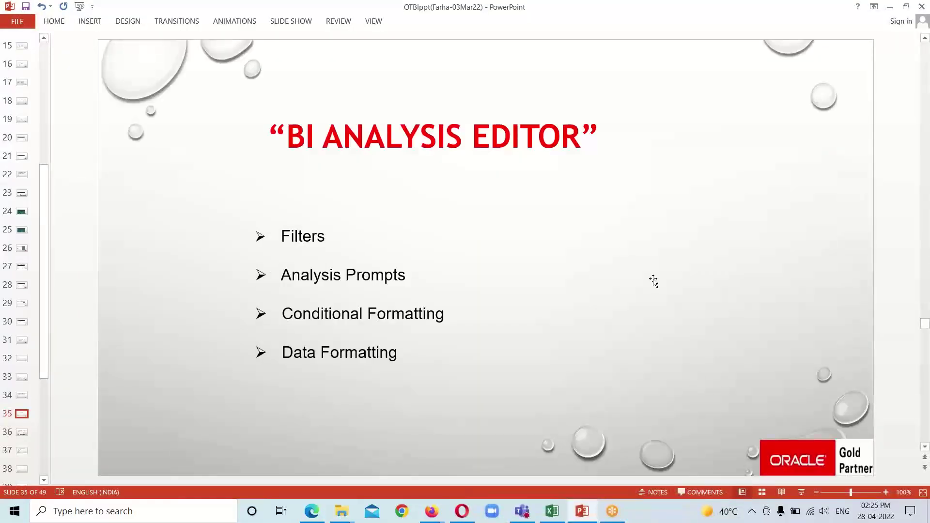